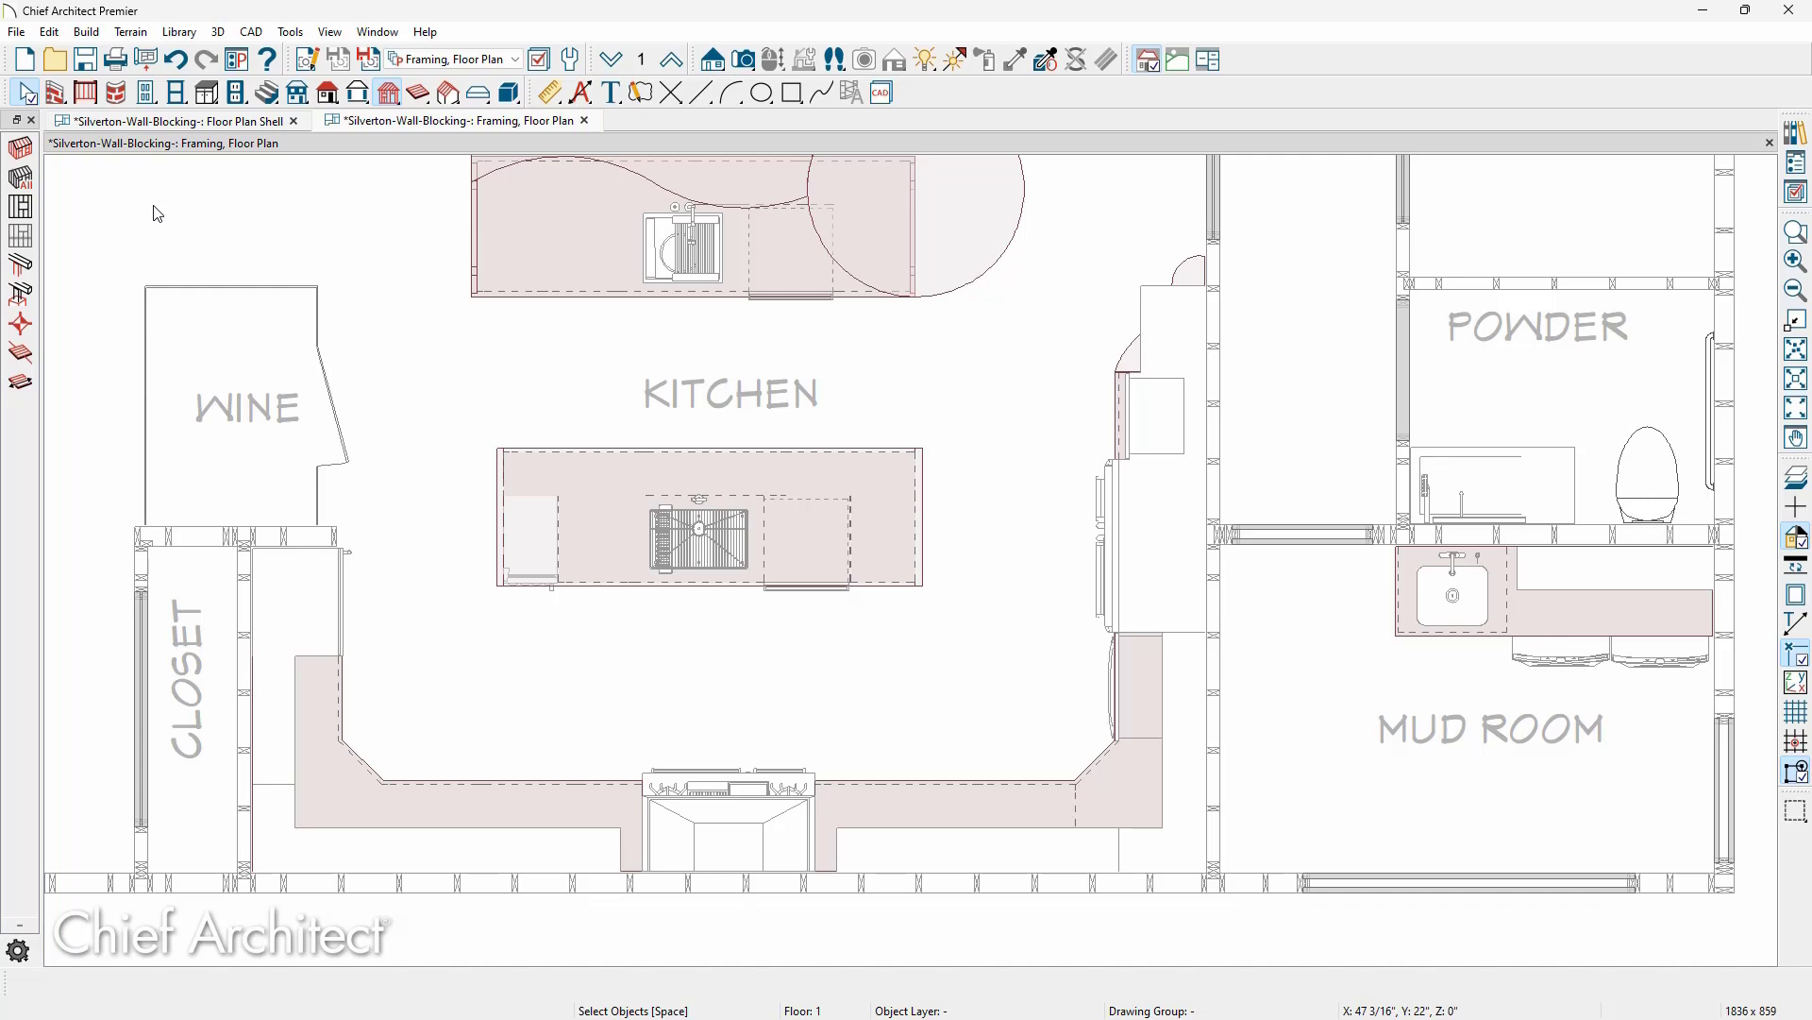
# Turn off Build Wall Framing Details from Exterior in the Build Framing settings.
pyautogui.click(26, 151)
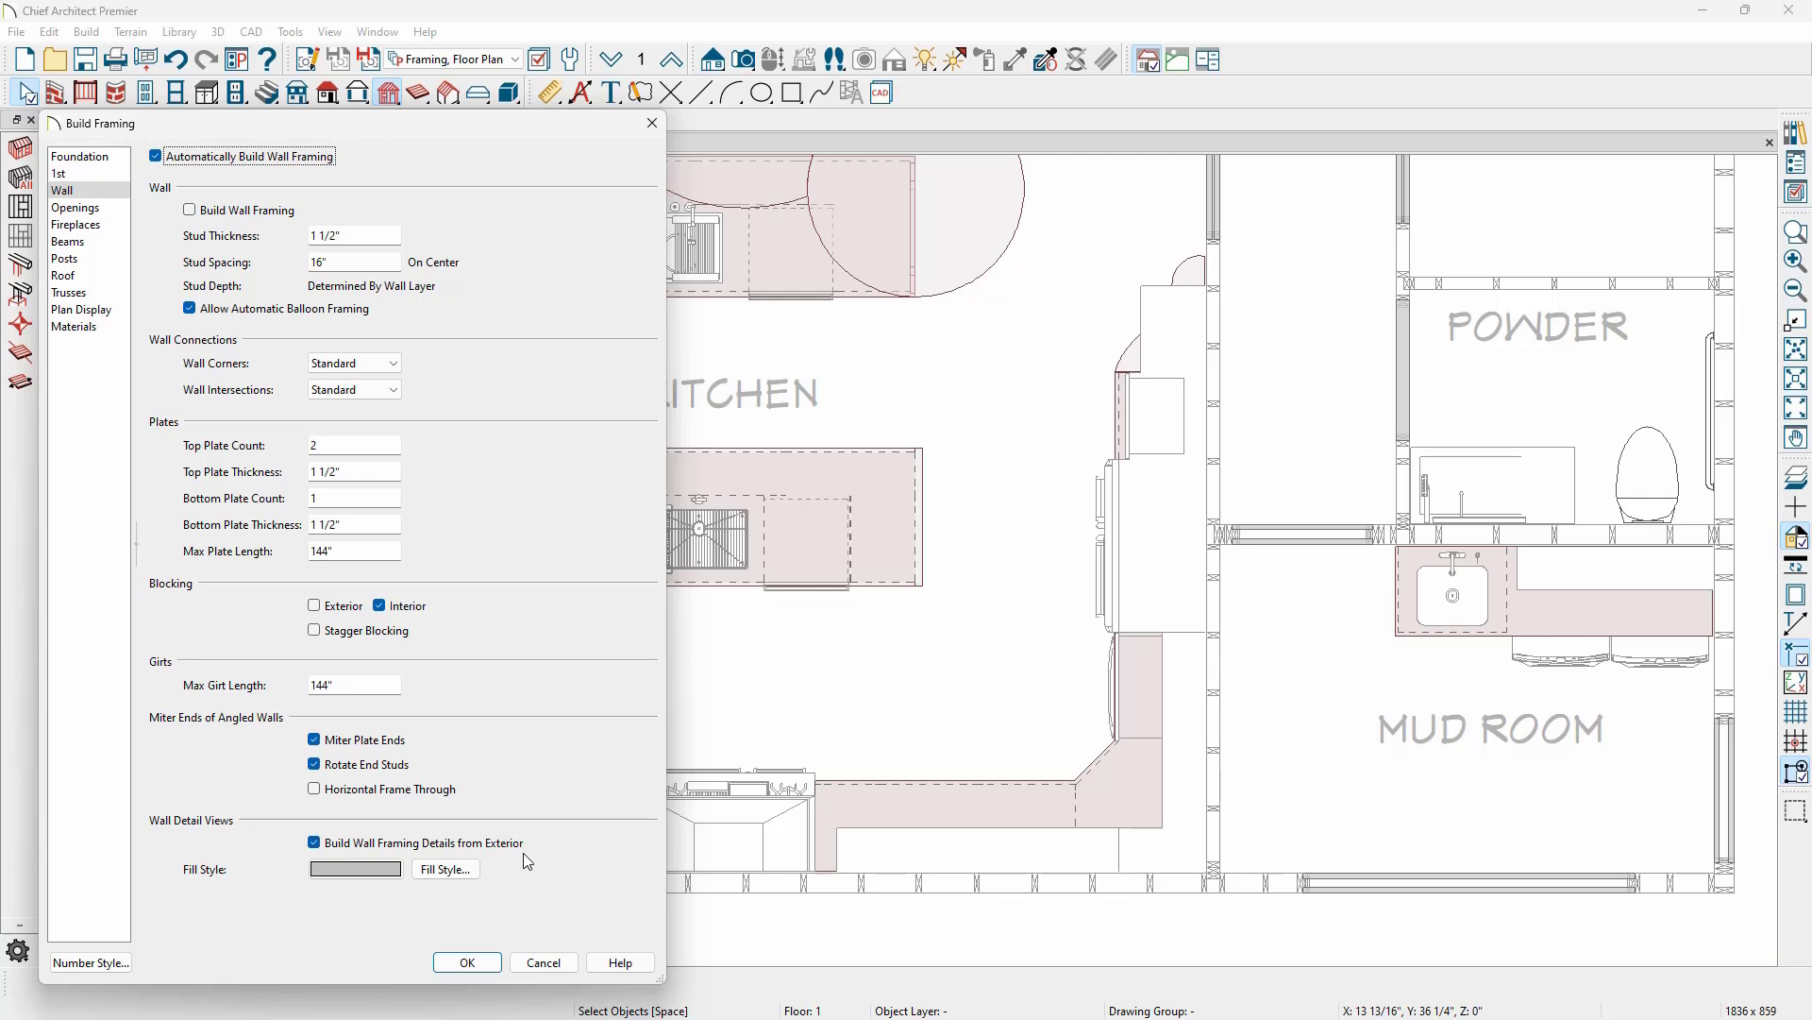
pyautogui.click(317, 849)
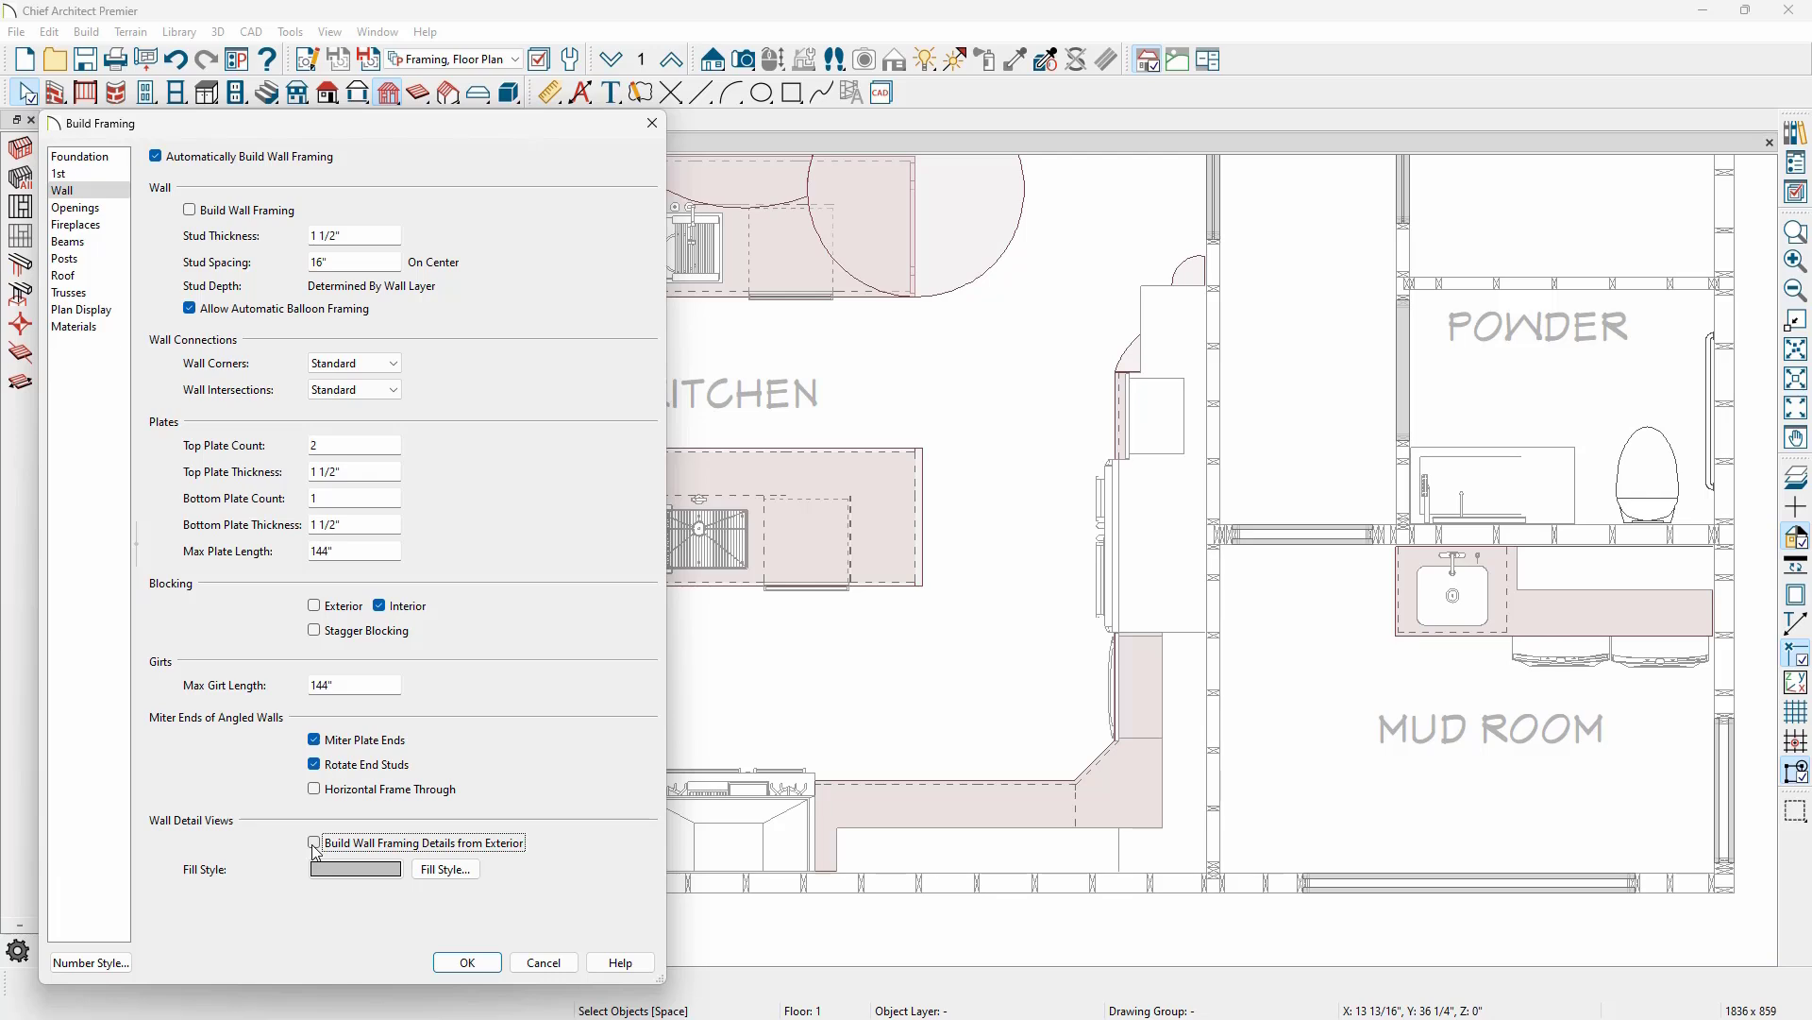
pyautogui.click(466, 962)
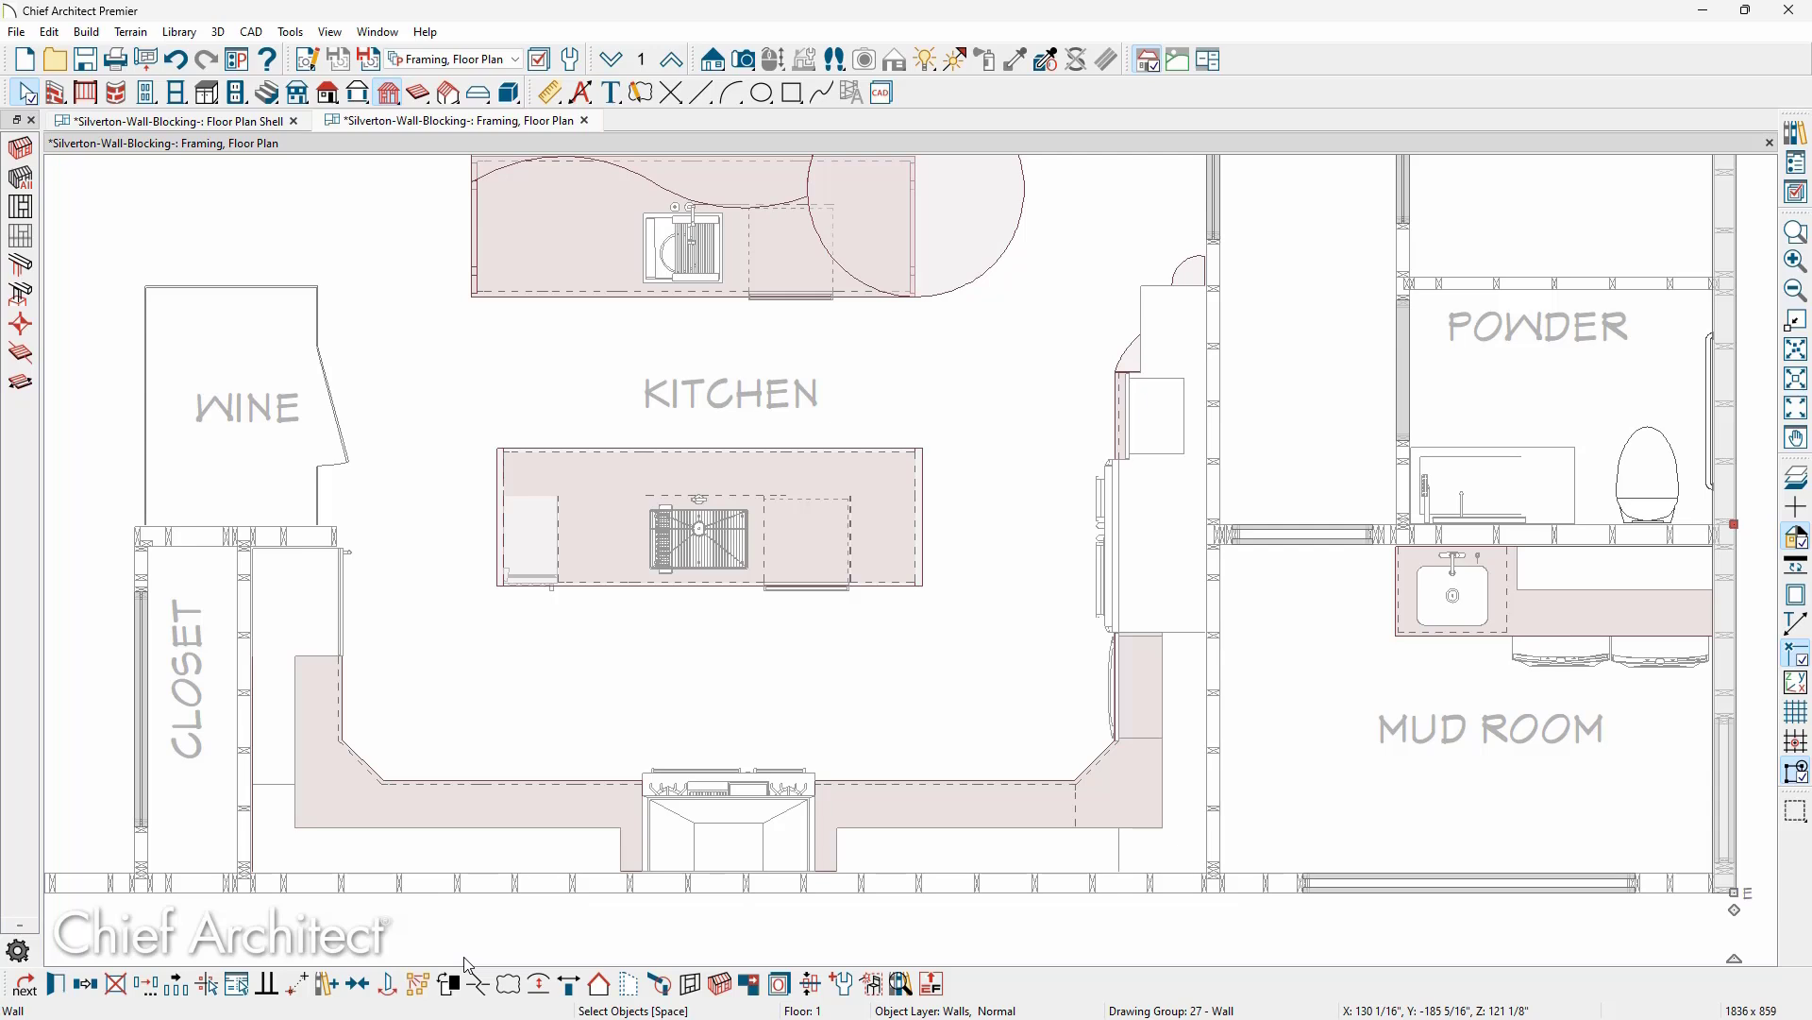
# Select the long bottom kitchen wall, leaving the Framing, Floor Plan layer set unchanged.
pyautogui.click(499, 60)
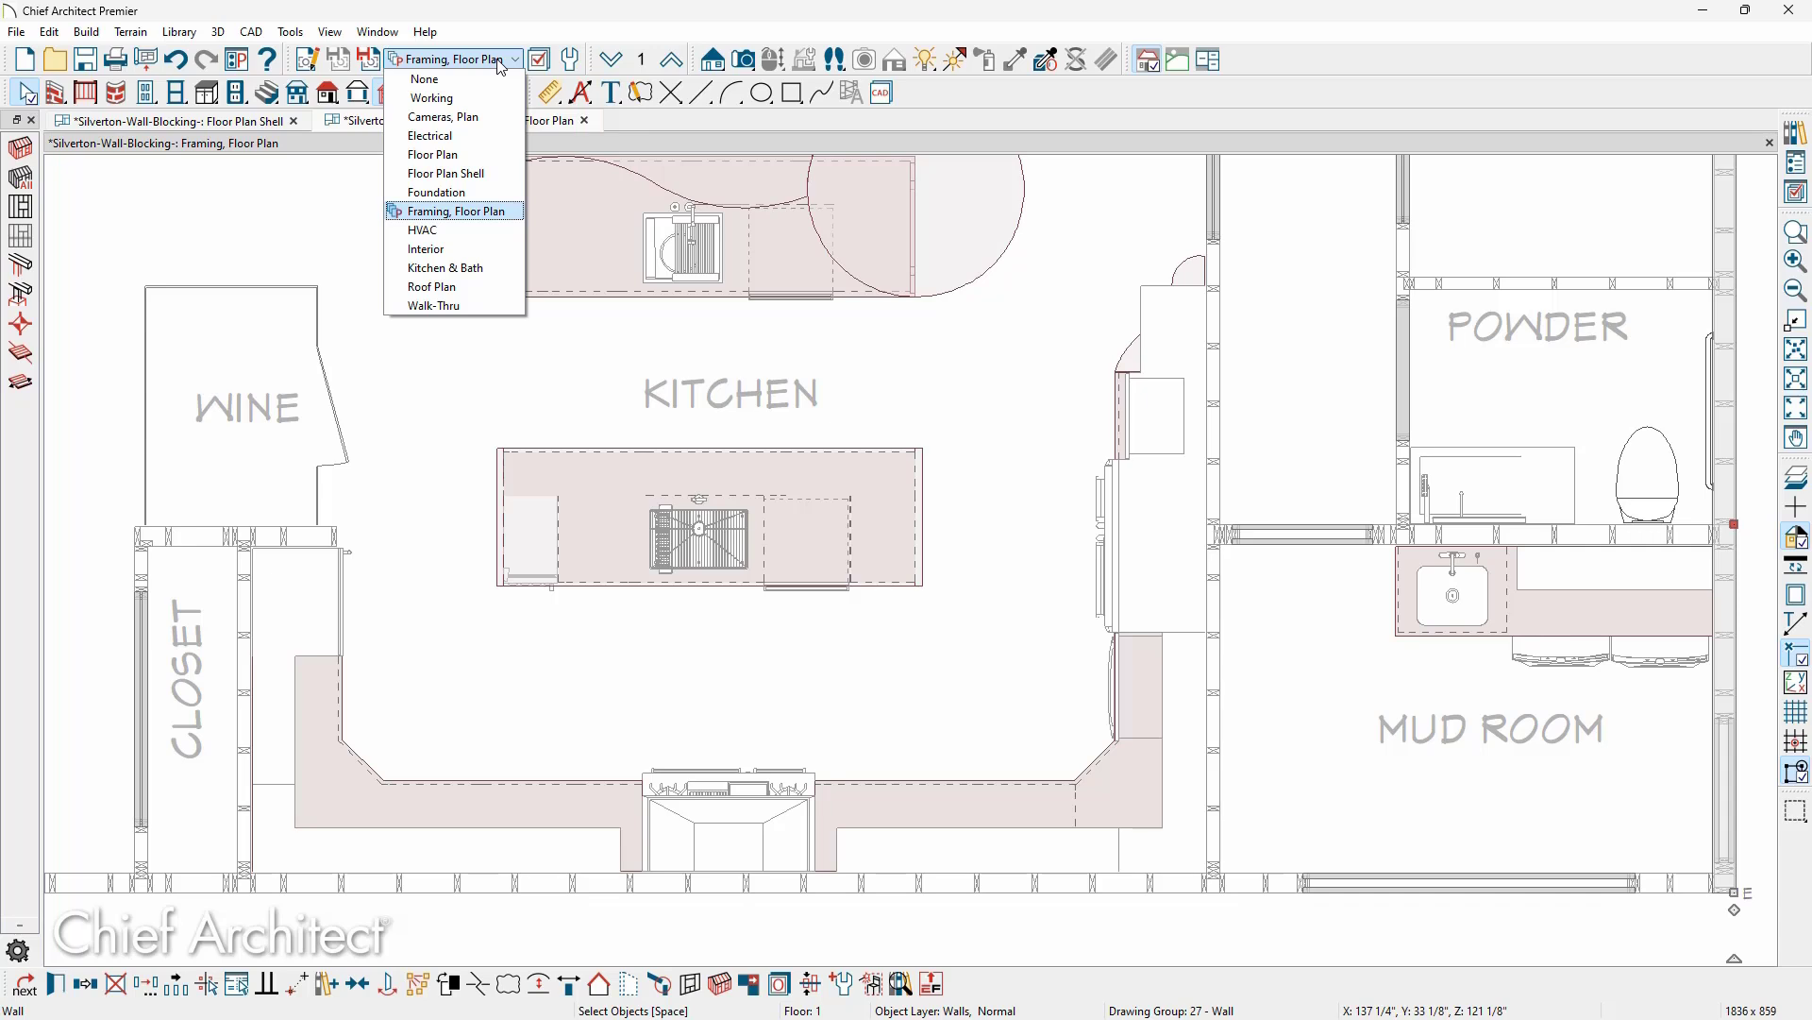
pyautogui.click(500, 64)
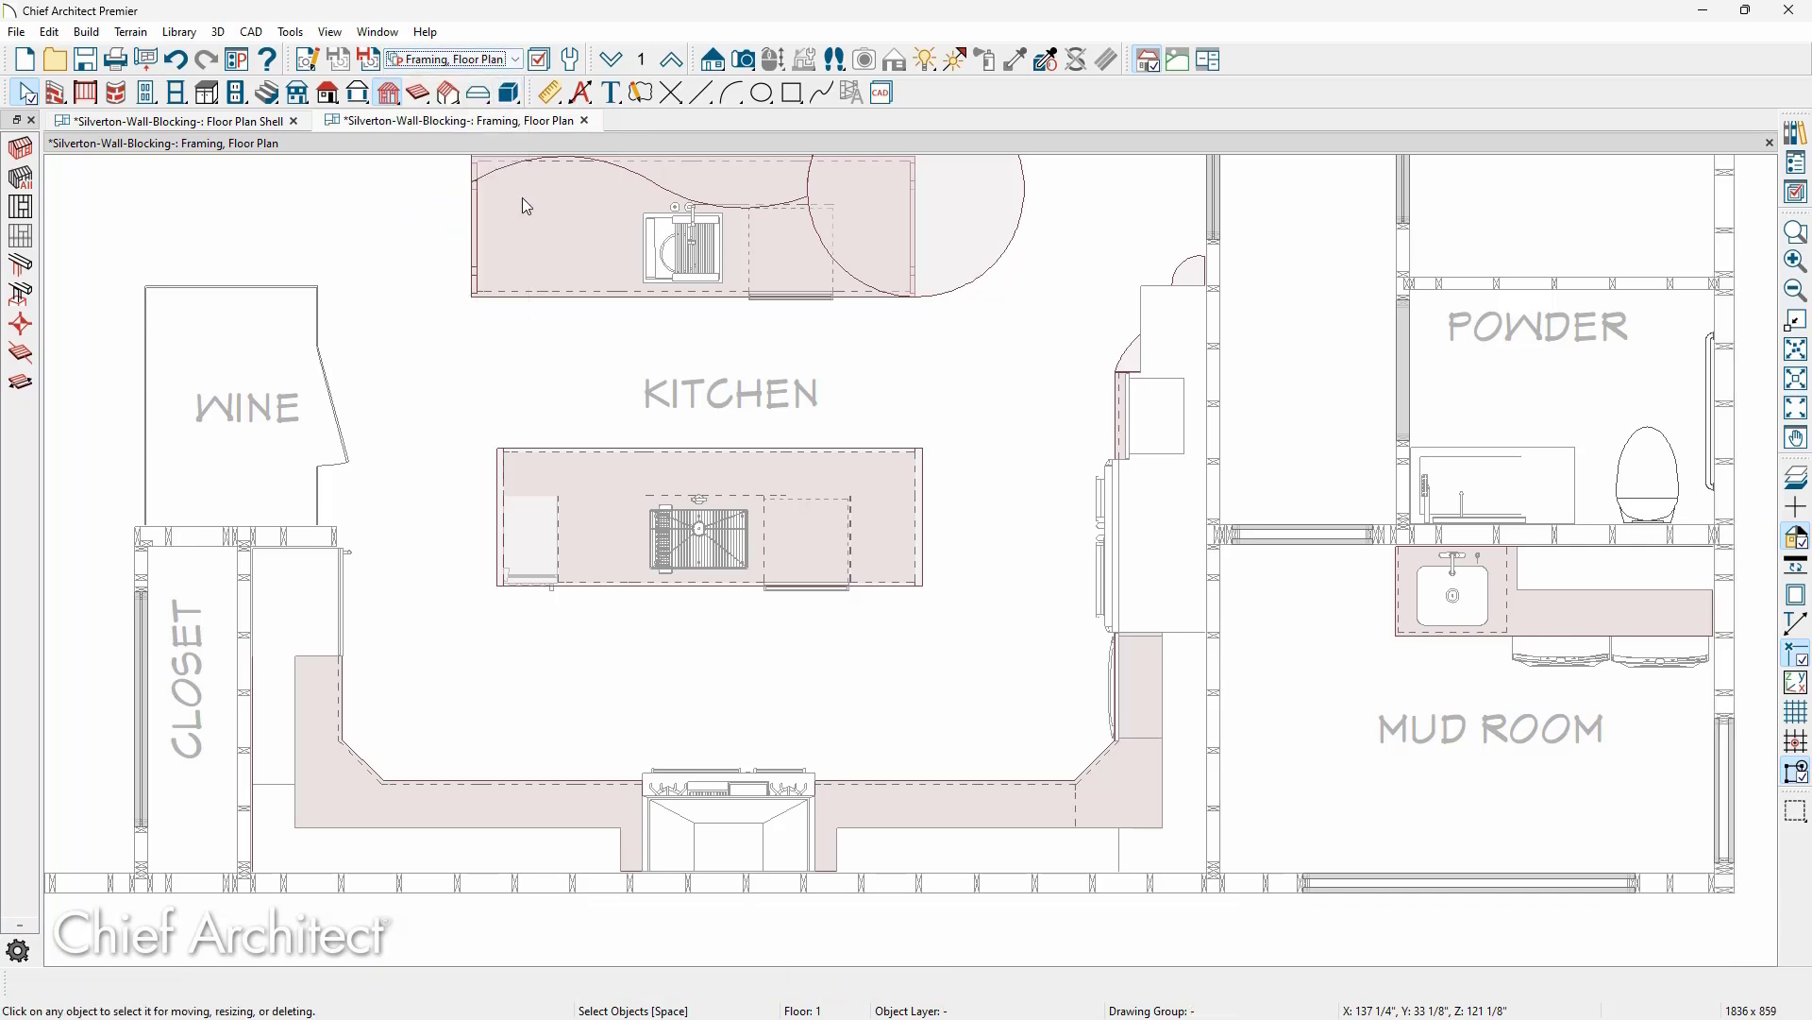
pyautogui.click(595, 891)
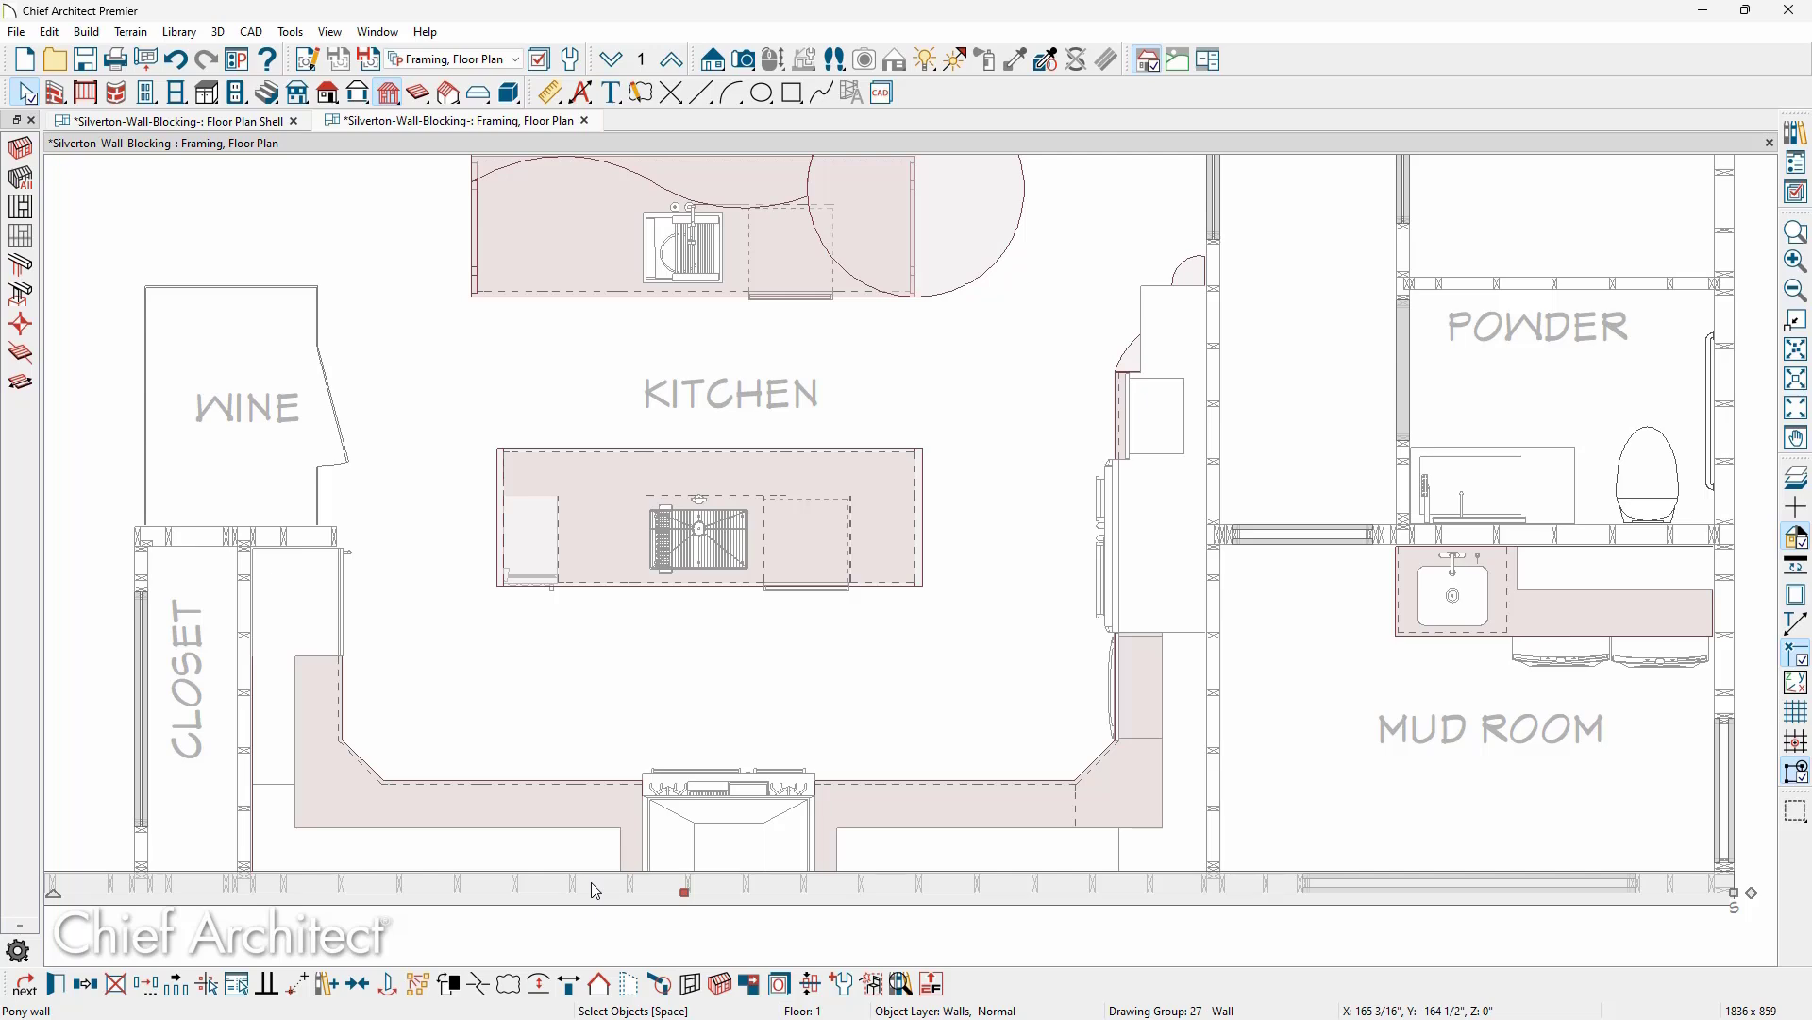
# Open the wall's detail view and add Wall Bridging across the studs under the window, disabling automatic framing.
pyautogui.click(700, 987)
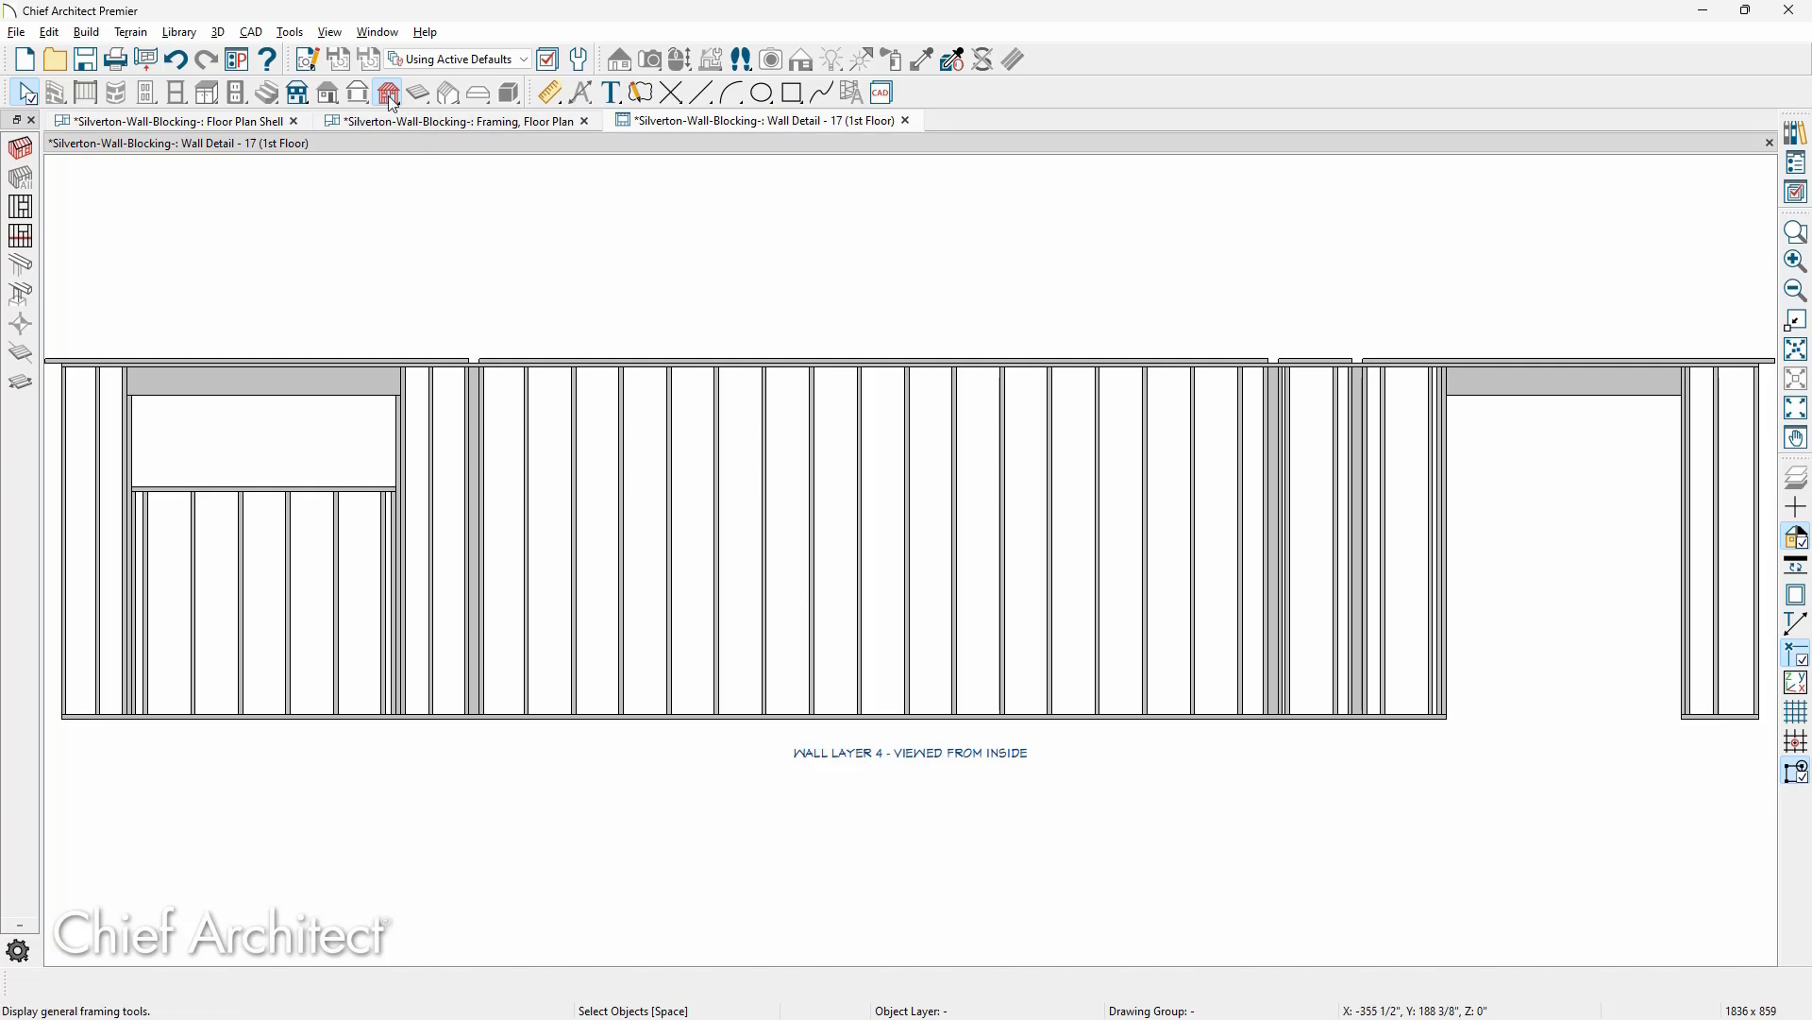
pyautogui.click(19, 238)
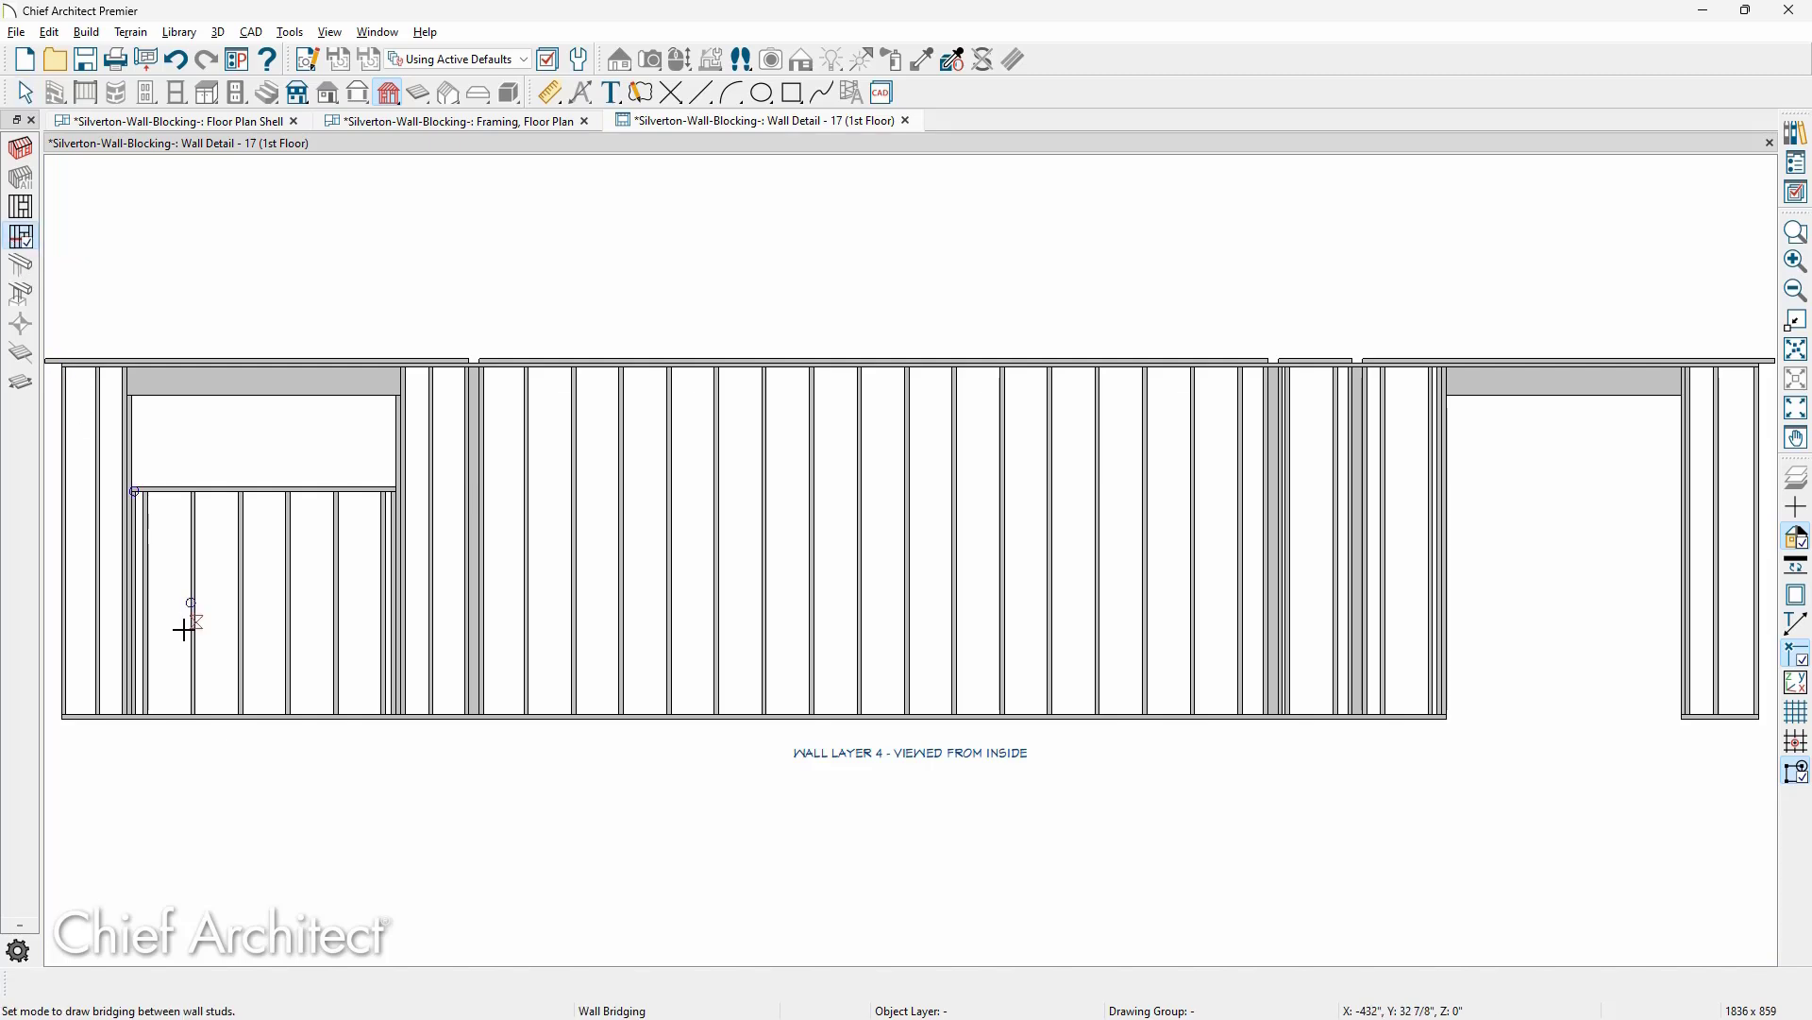
pyautogui.moveTo(149, 603); pyautogui.dragTo(373, 615)
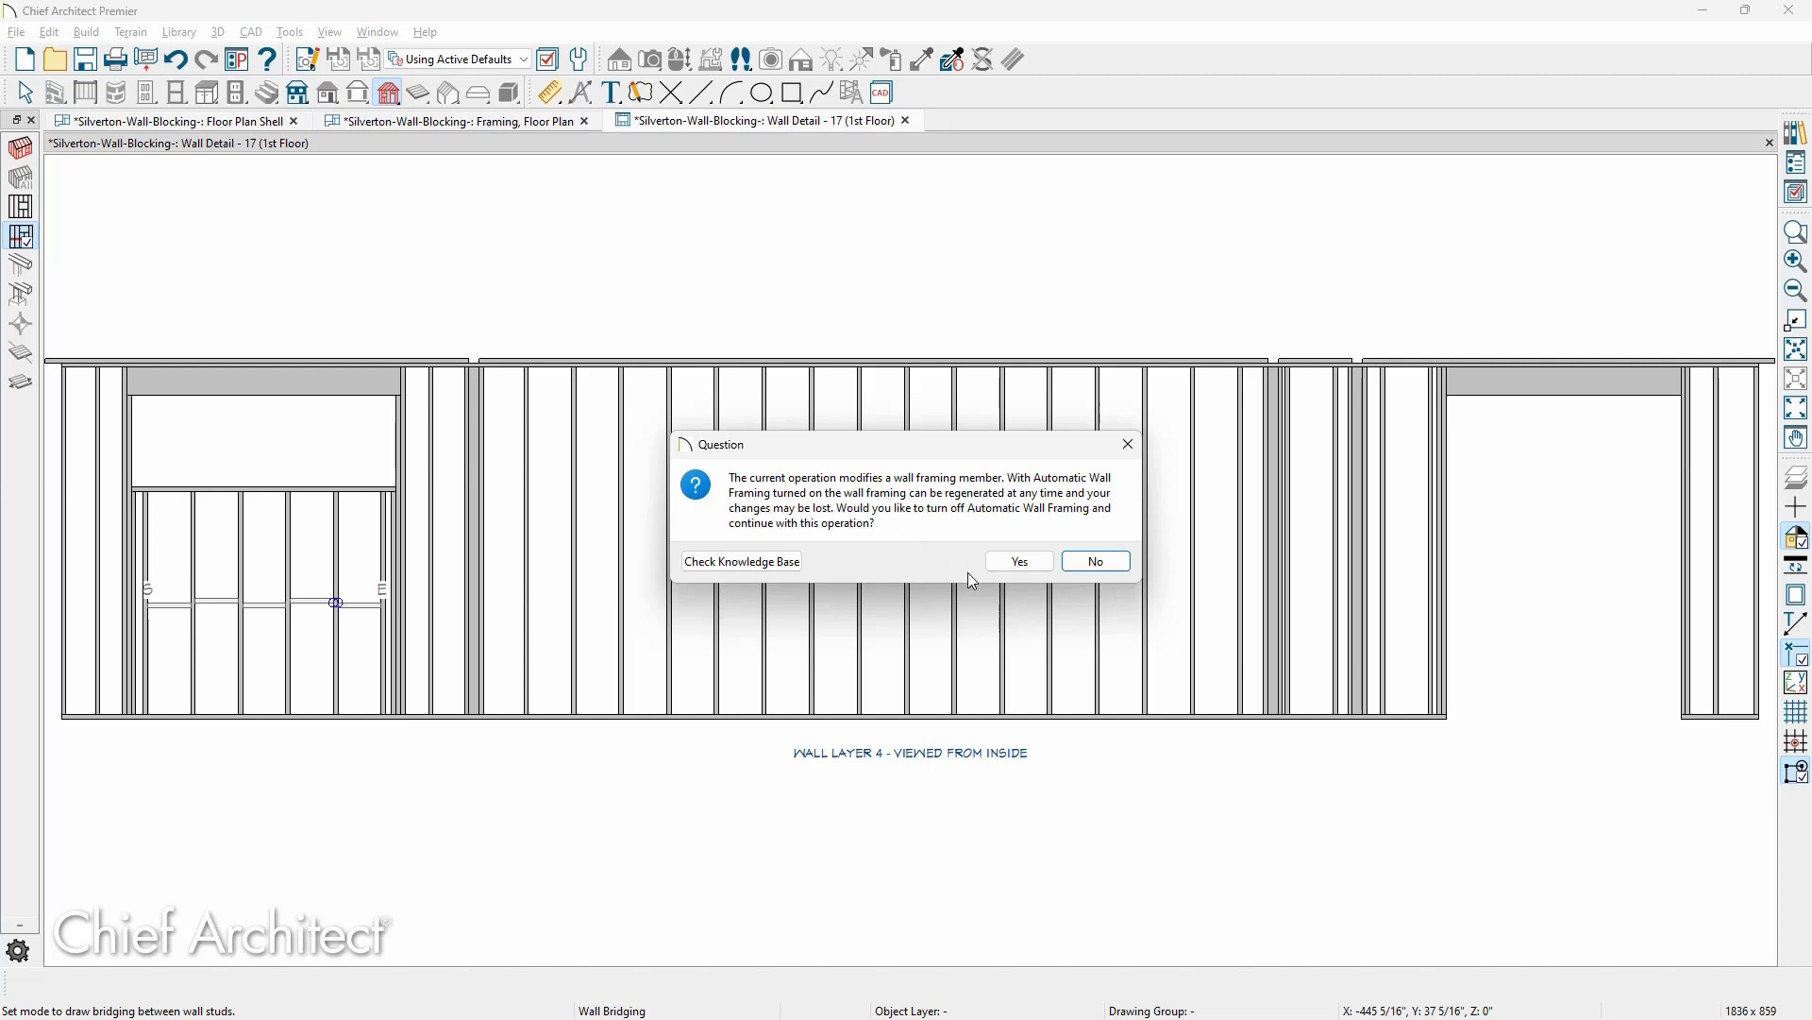
pyautogui.click(997, 567)
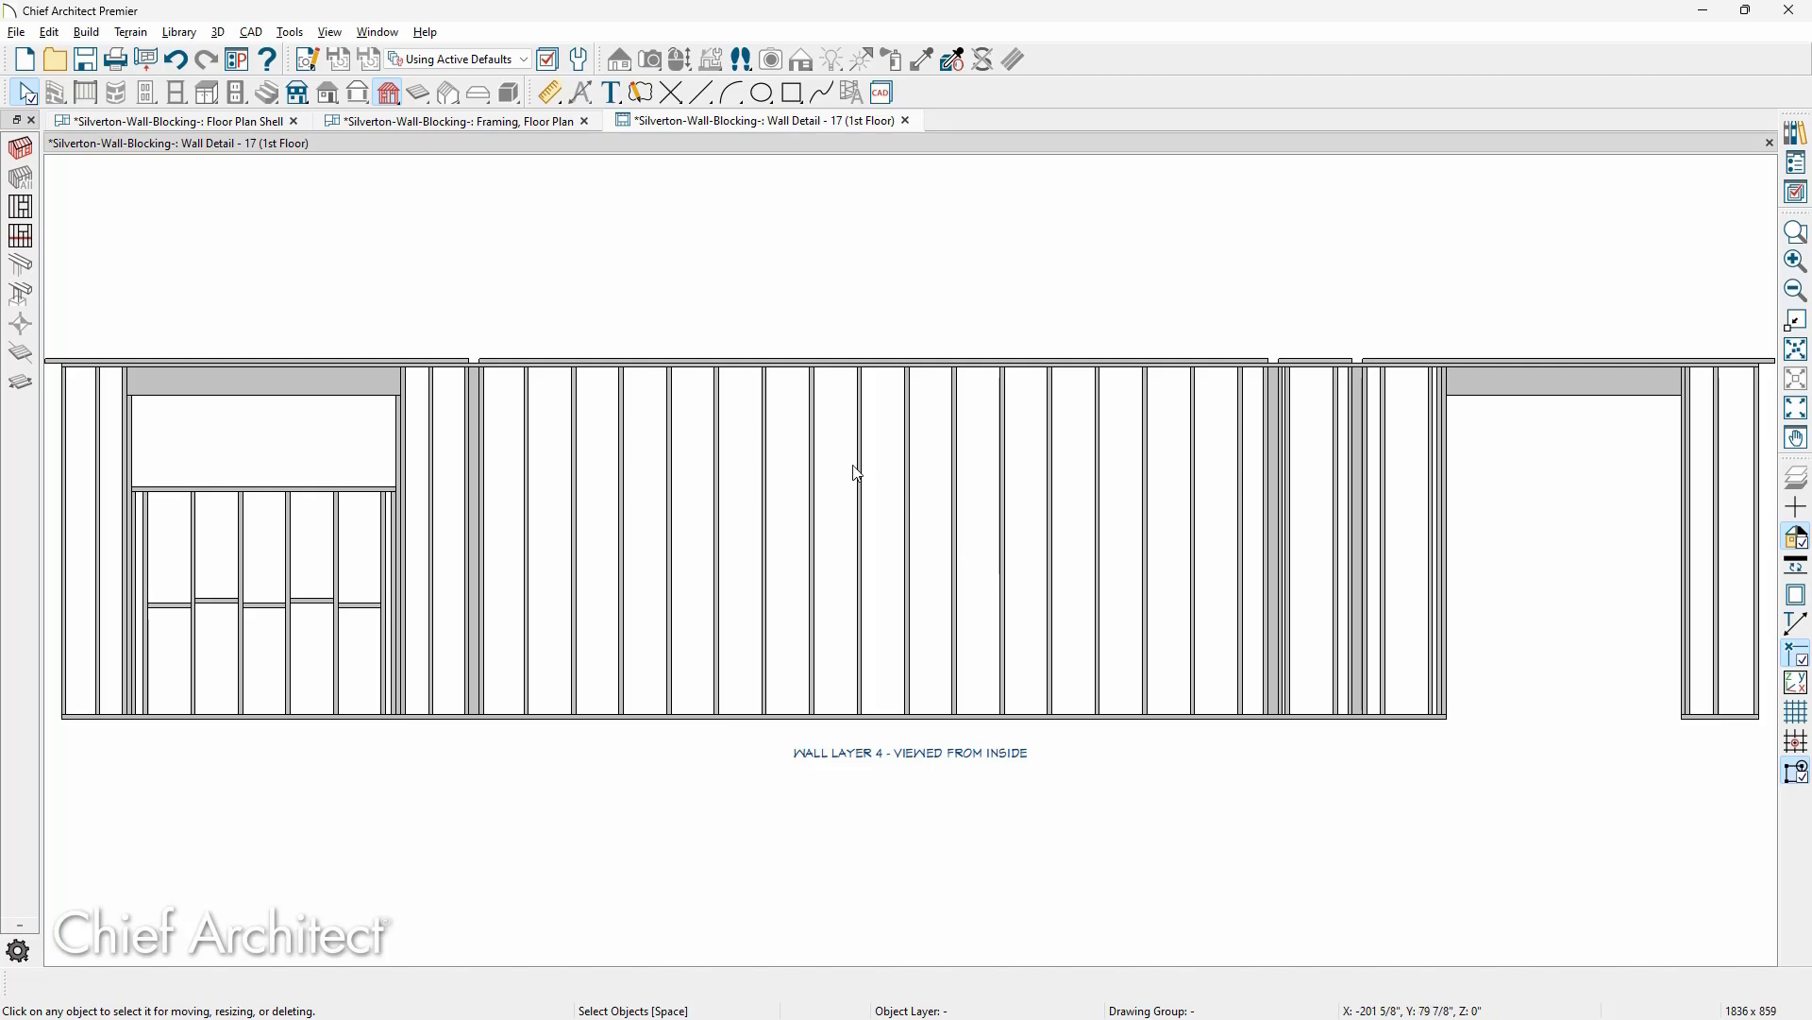
# Switch off Stagger Blocking in Build Framing so blocking is built in-line.
pyautogui.click(34, 149)
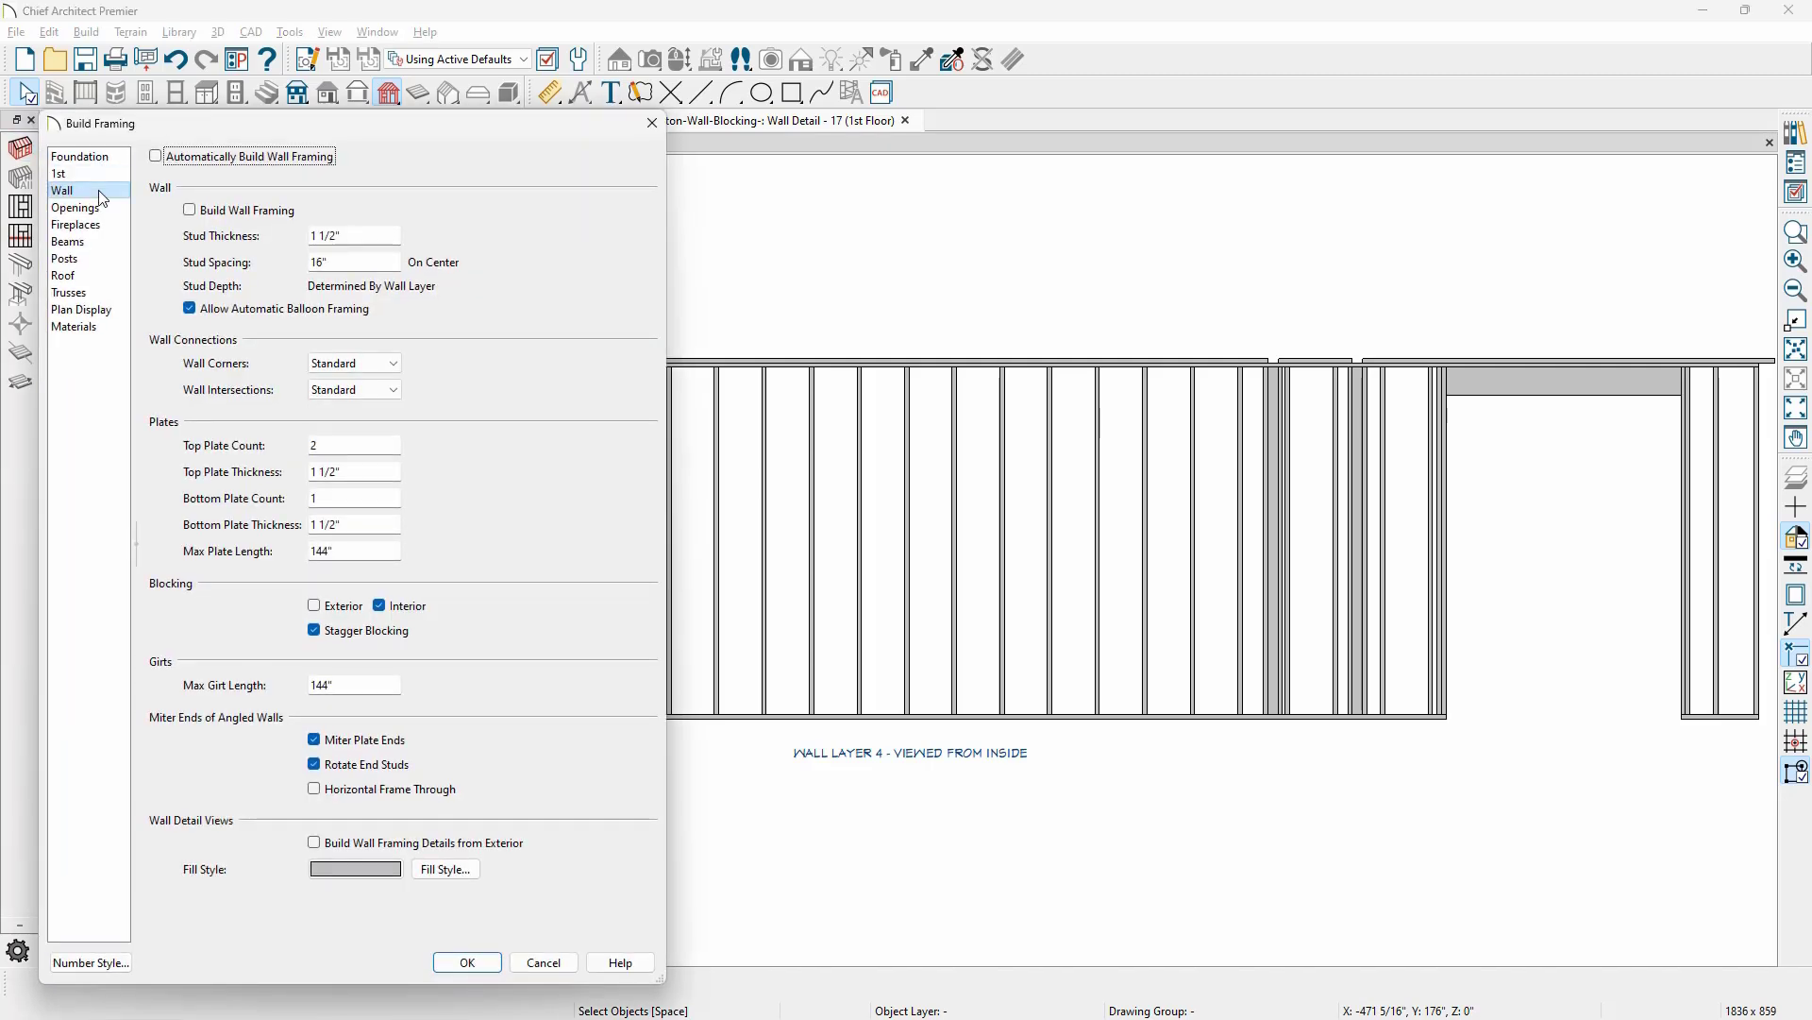
pyautogui.click(325, 638)
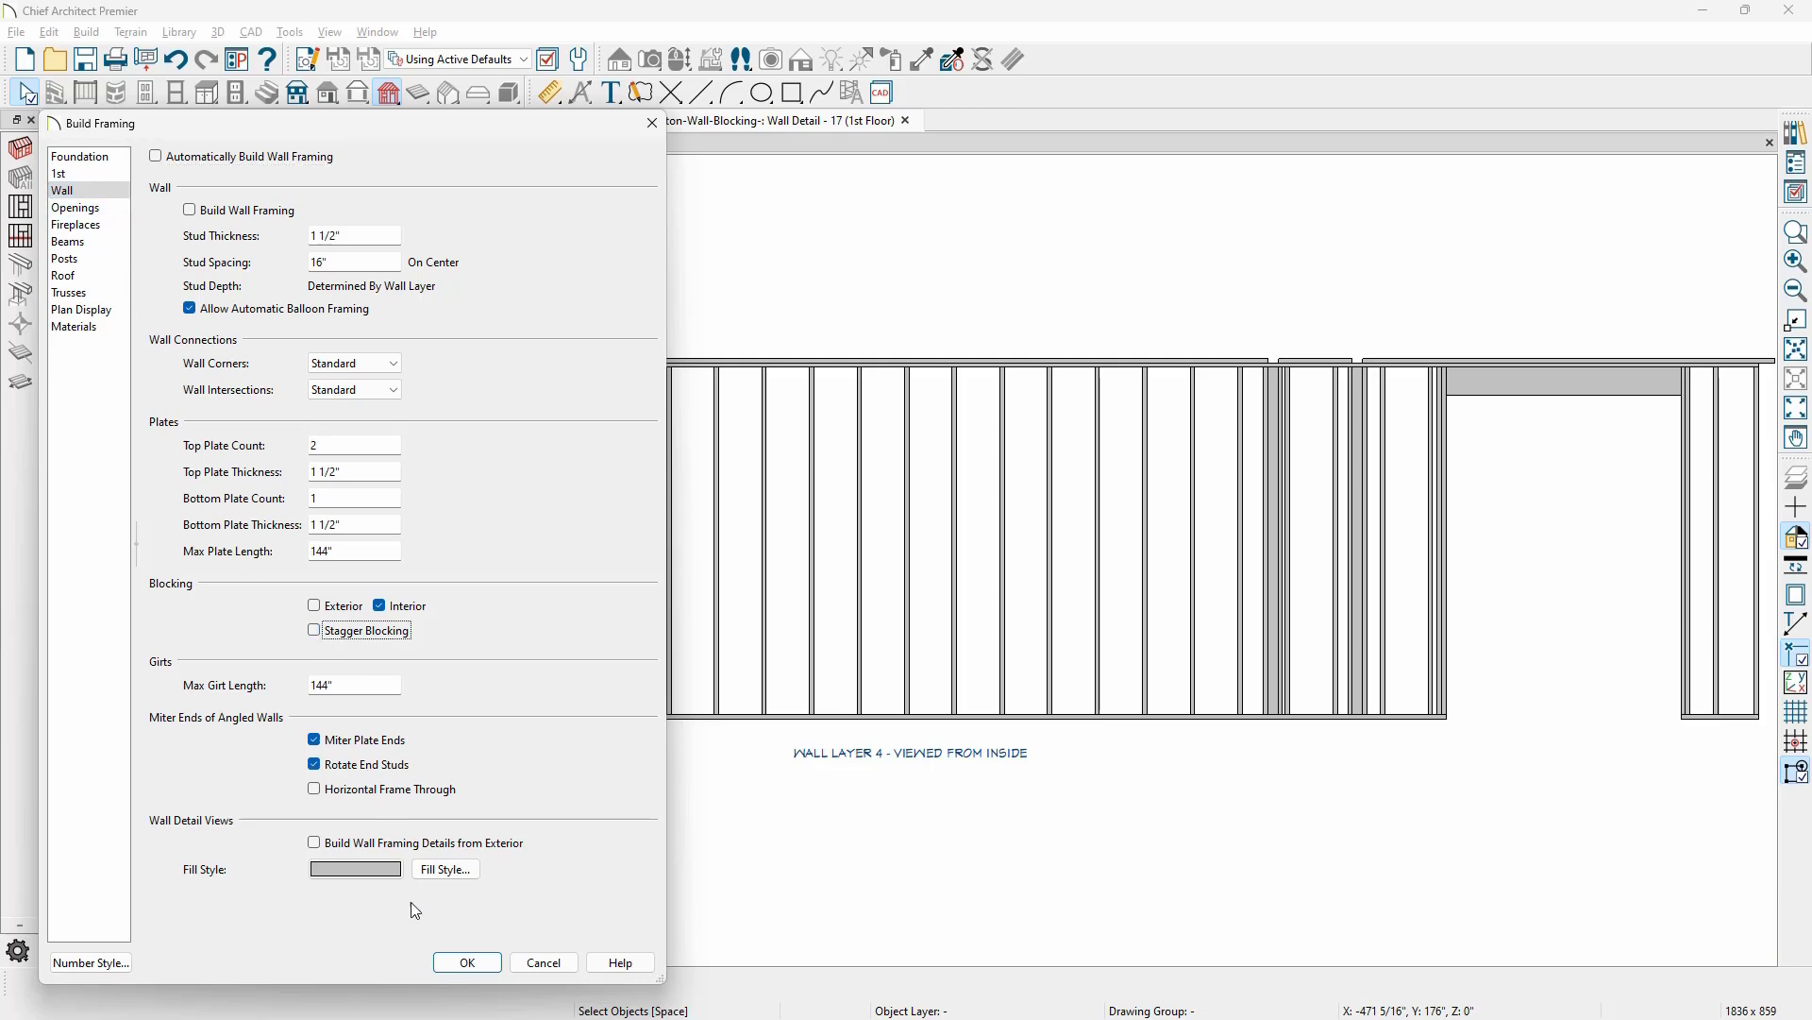
pyautogui.click(456, 963)
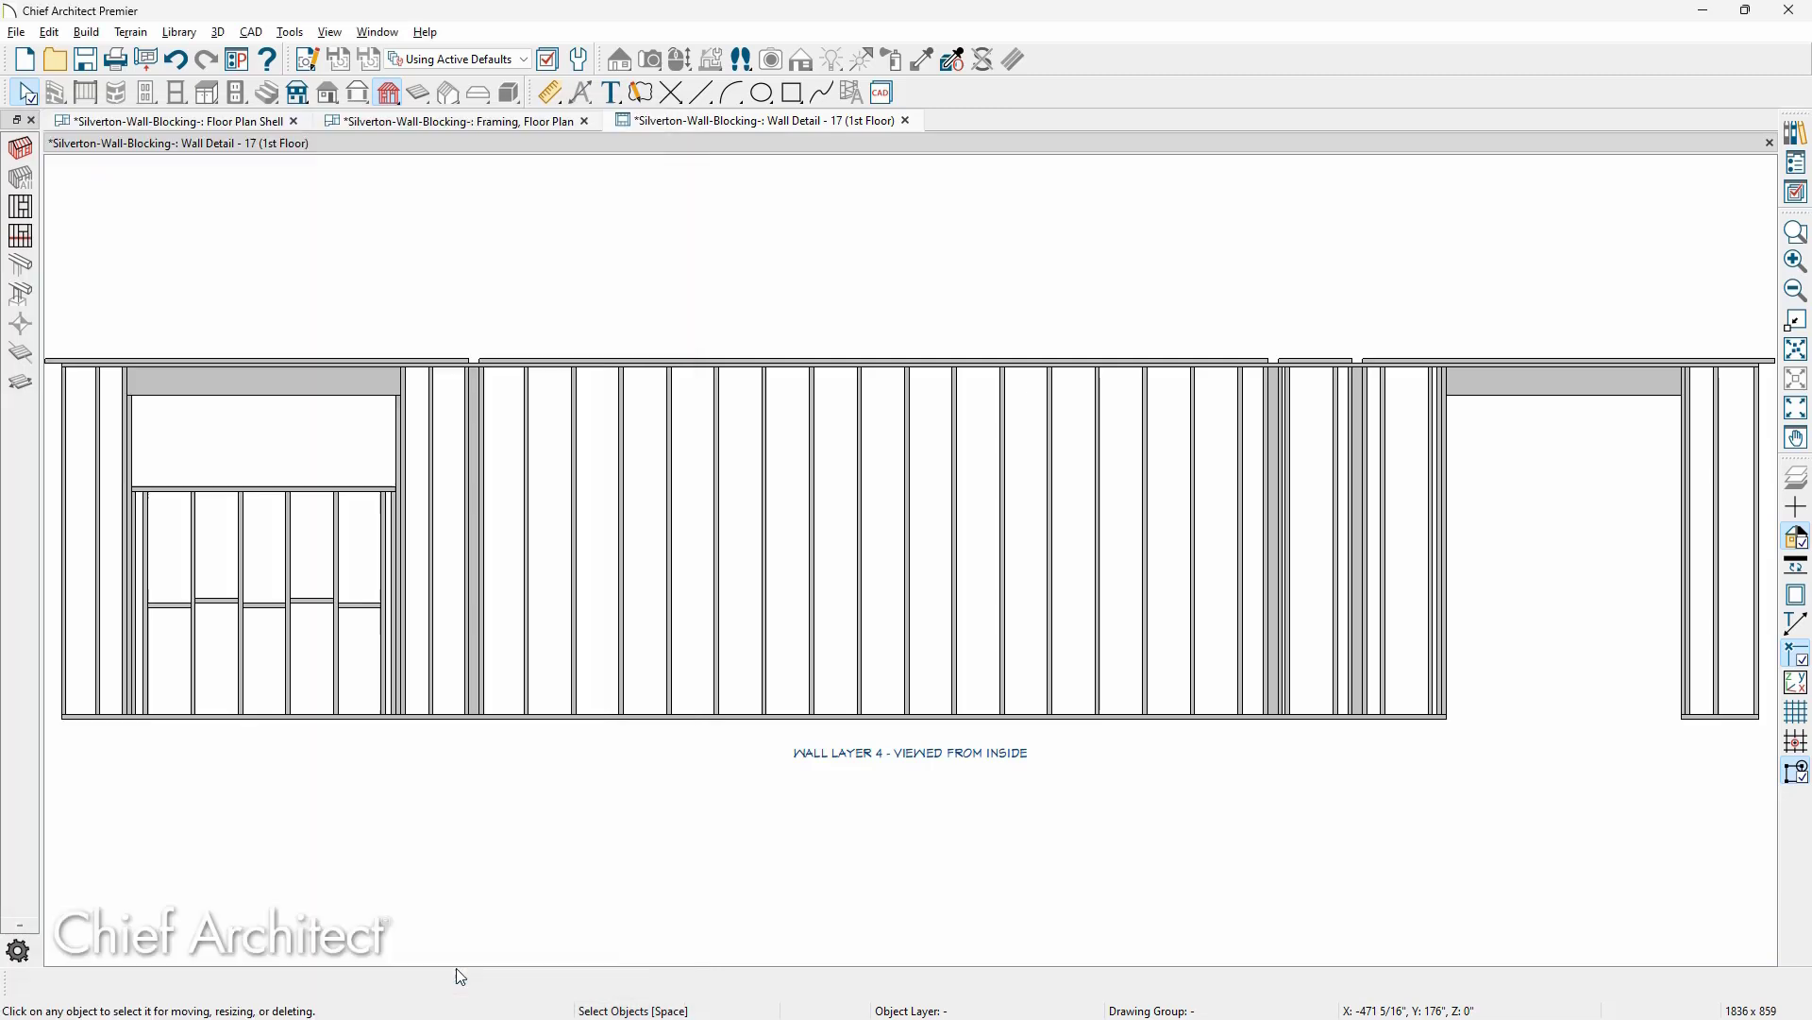
# Draw a straight blocking row across the long middle run of studs.
pyautogui.click(21, 236)
pyautogui.moveTo(486, 548); pyautogui.dragTo(1248, 553)
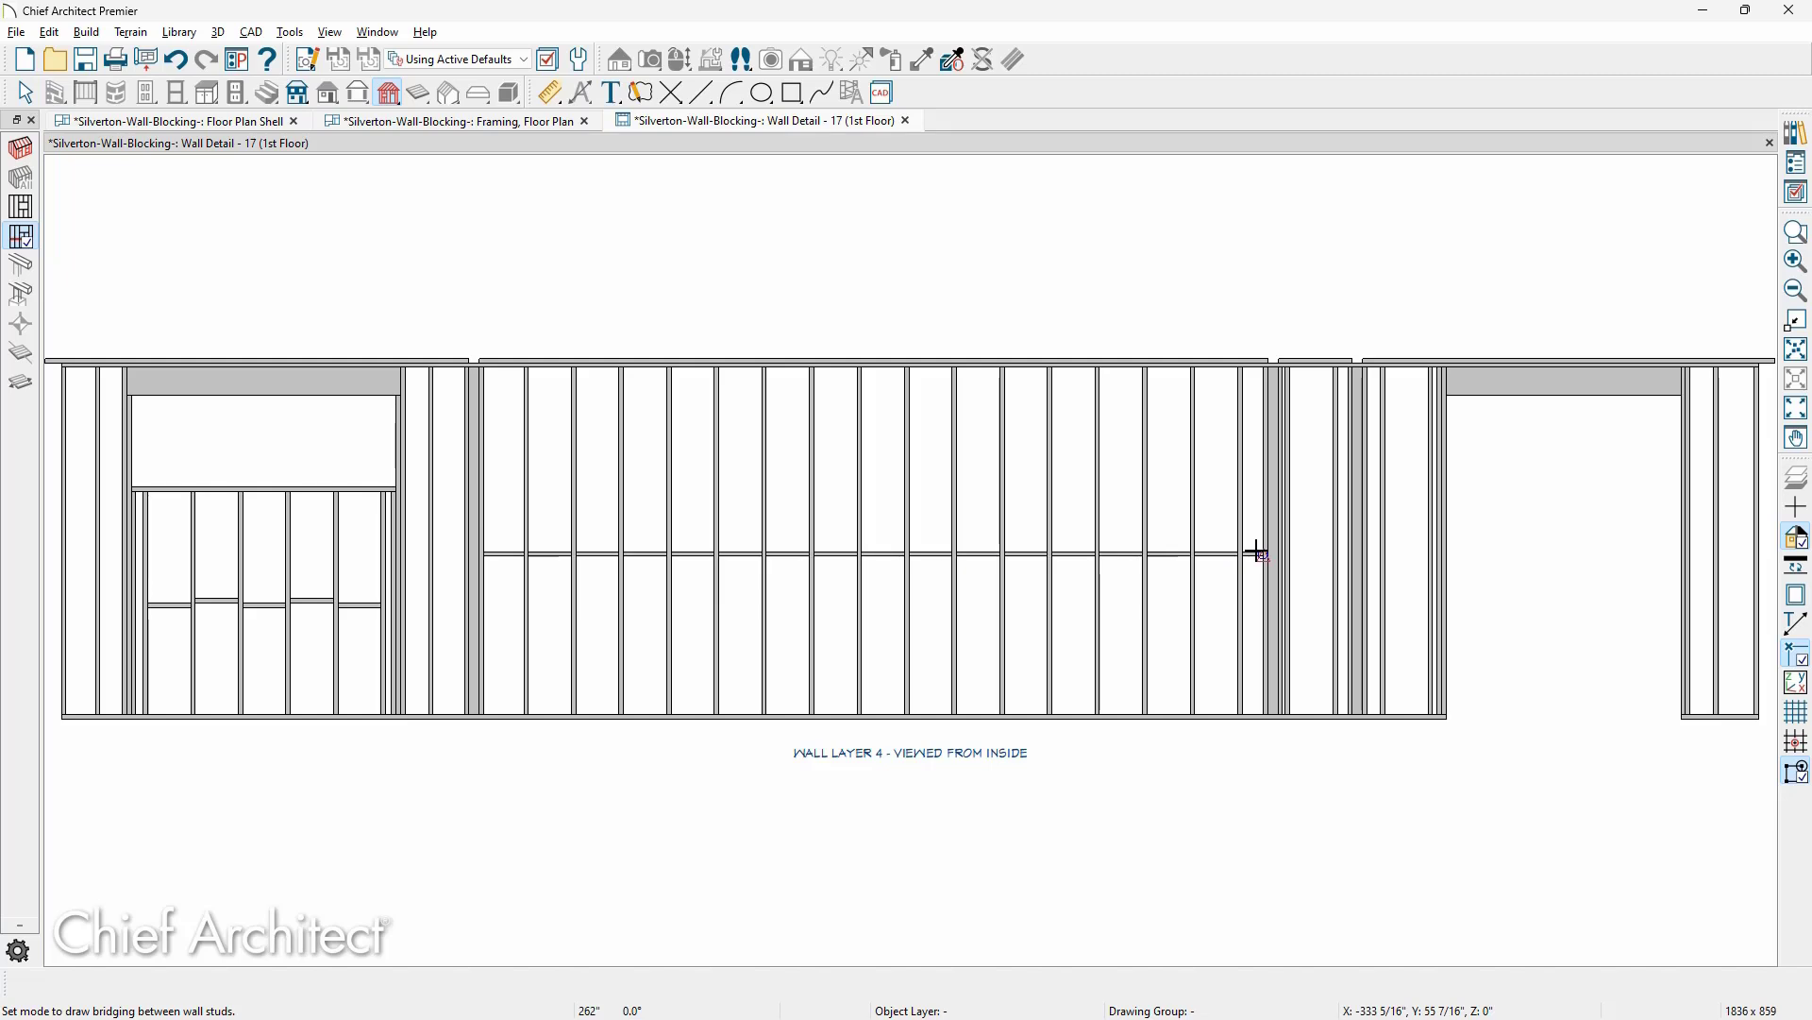
pyautogui.press('space')
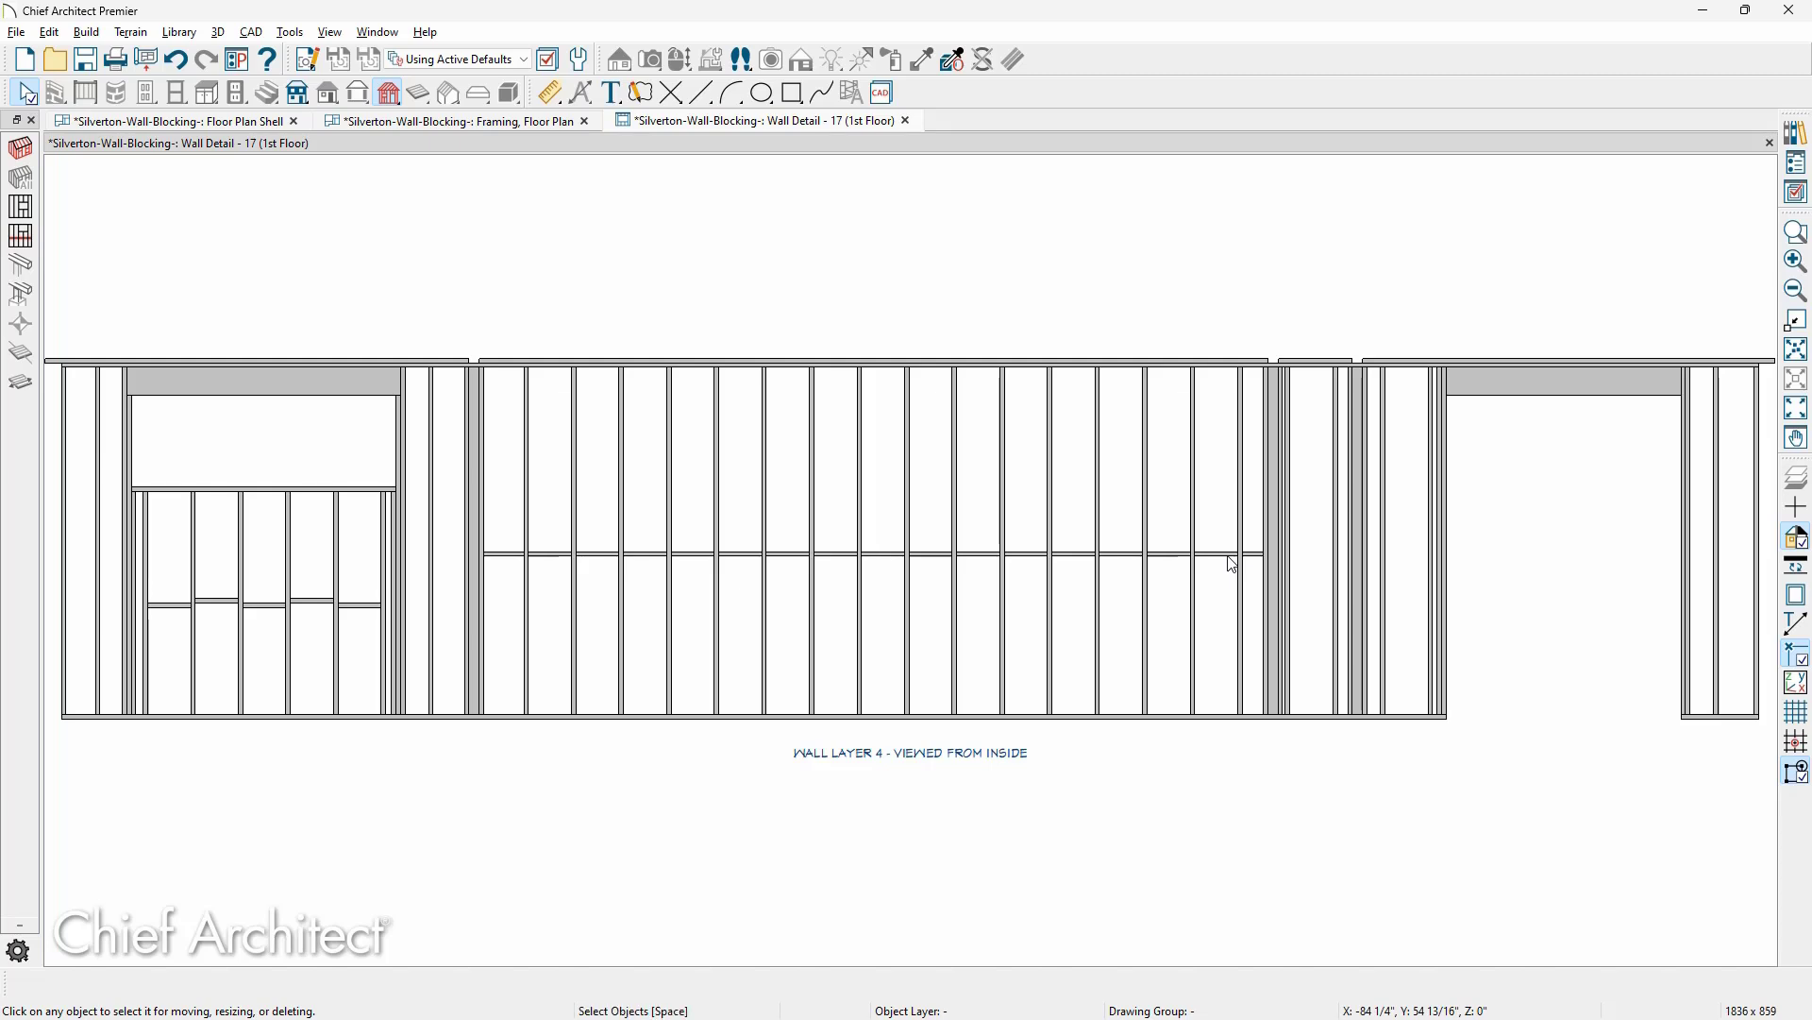
# Rotate the middle blocking row Flat To Inside in its Framing Specification.
pyautogui.doubleClick(1232, 557)
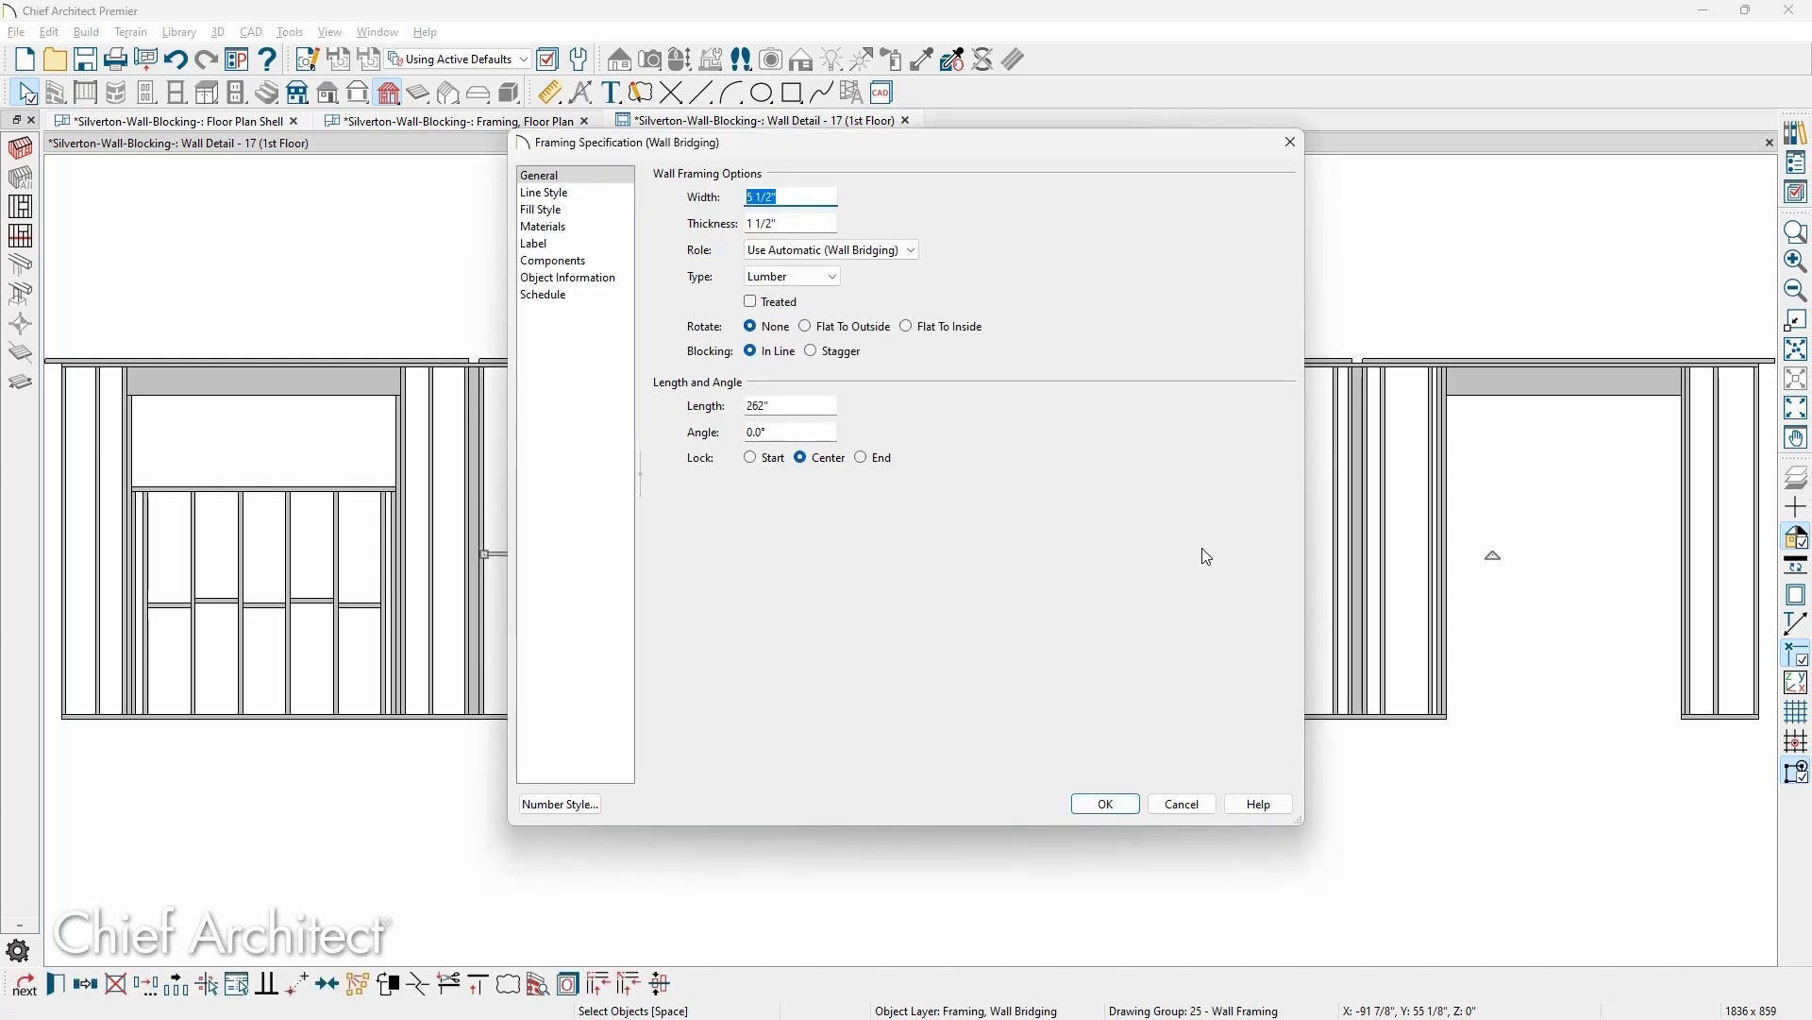
pyautogui.click(908, 330)
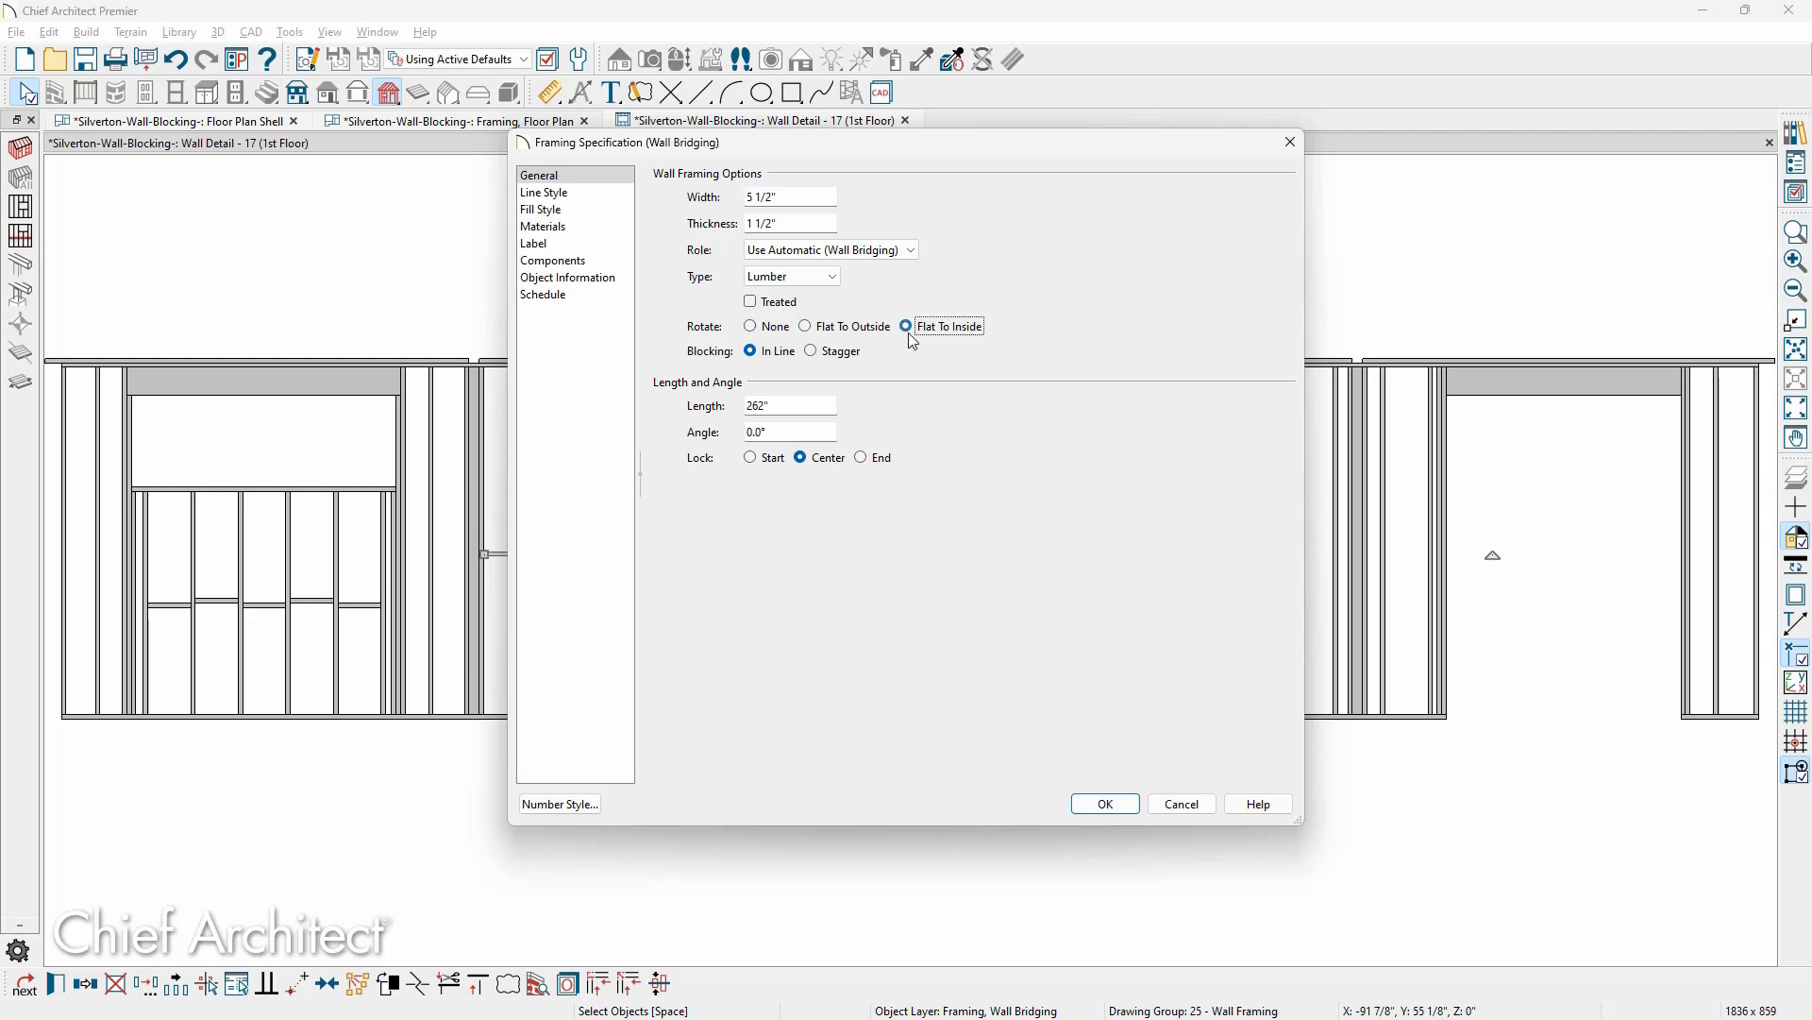
pyautogui.click(1109, 804)
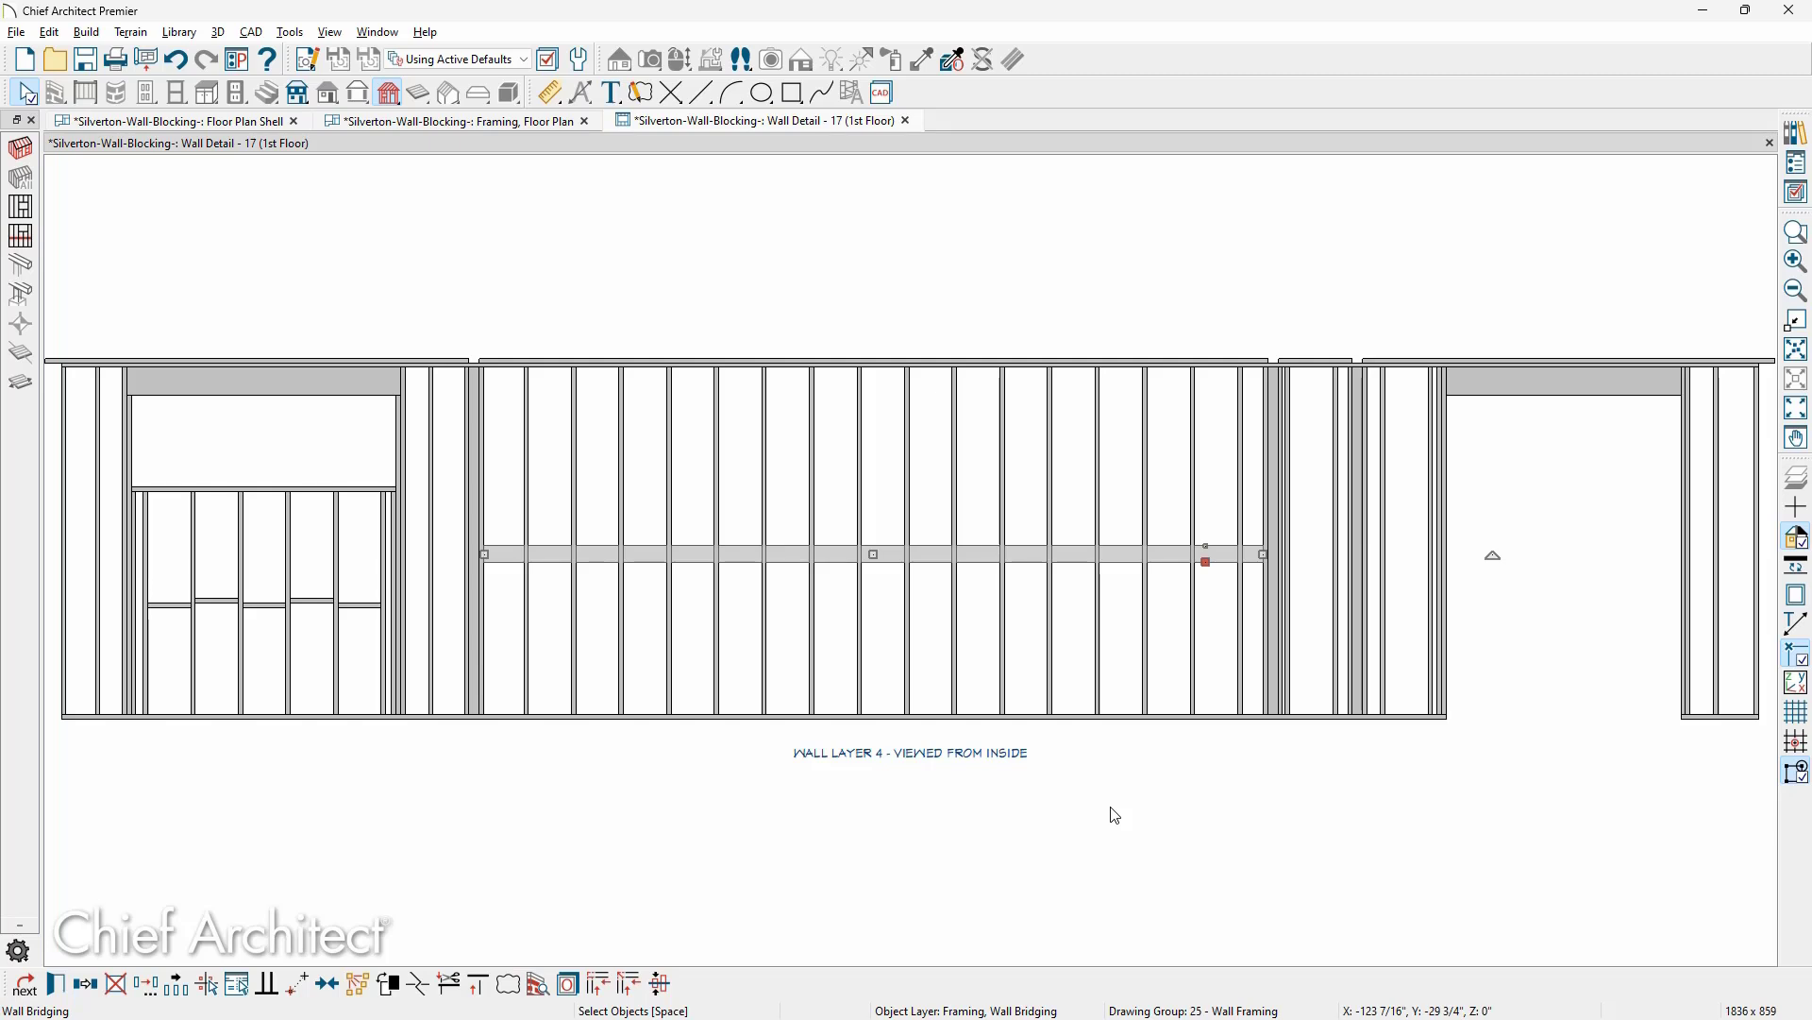
# Add an End to End dimension from the bottom plate up to the middle blocking row.
pyautogui.click(1119, 798)
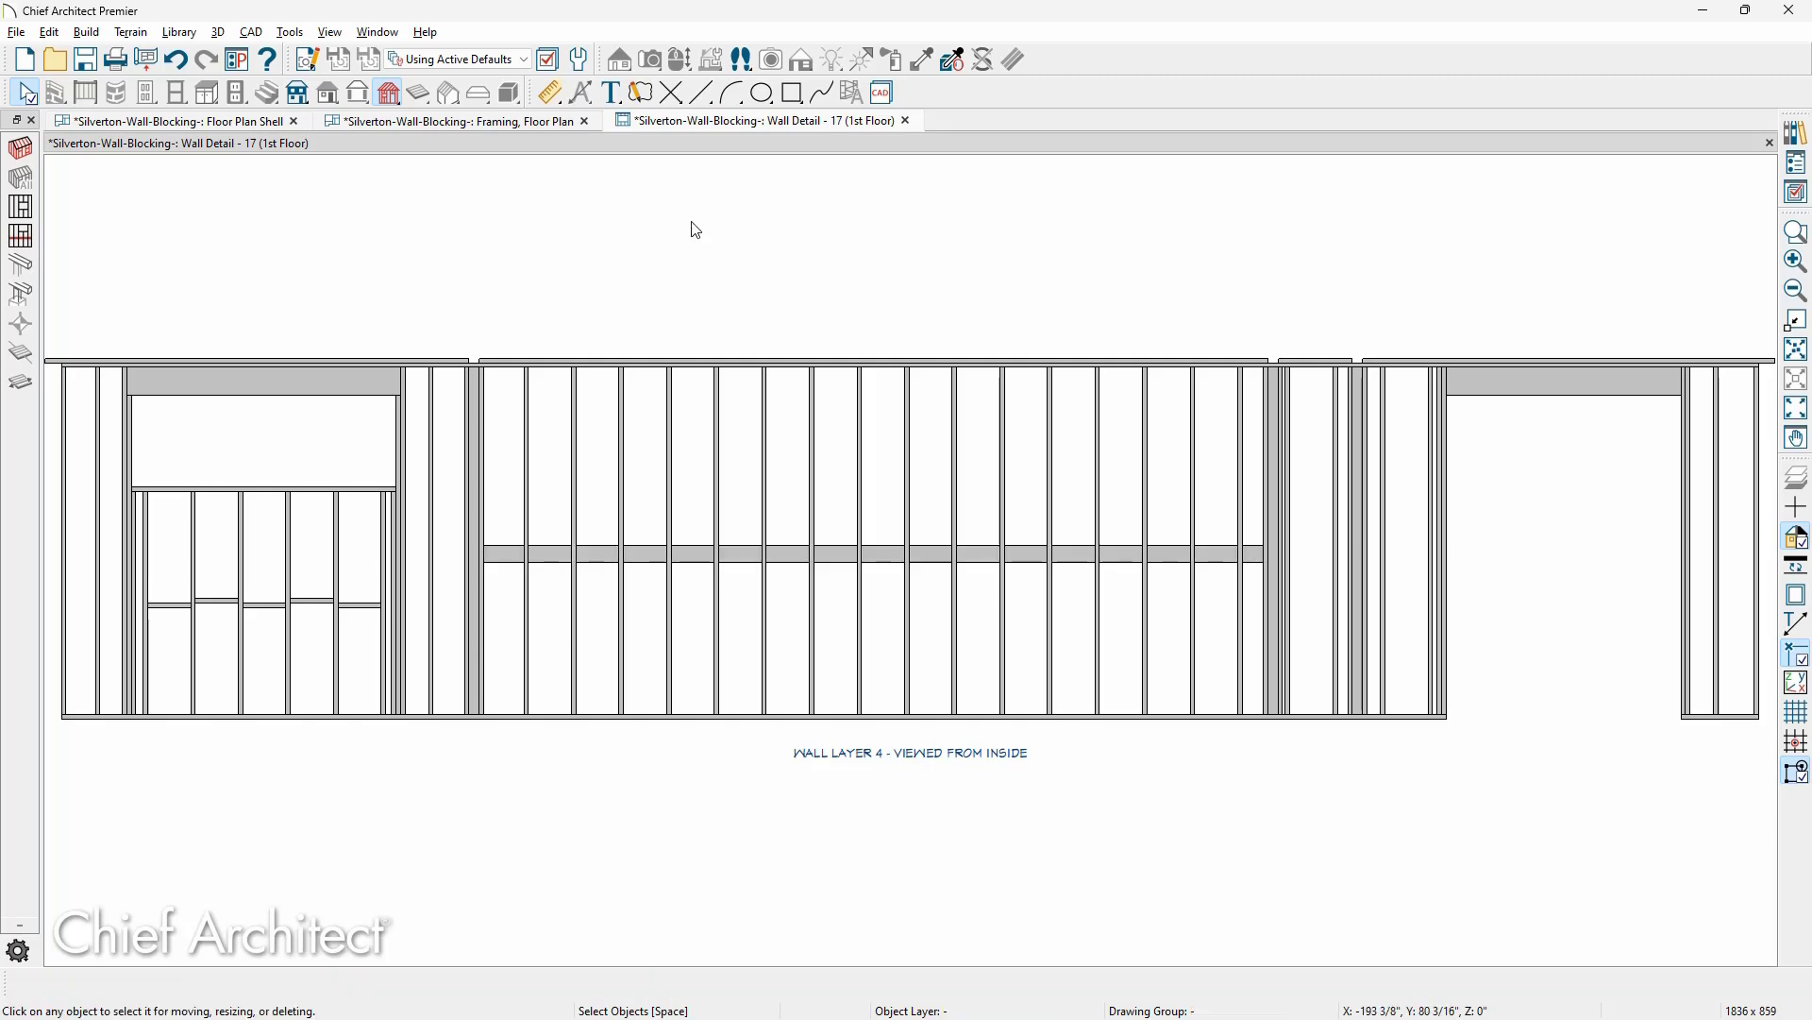
pyautogui.click(552, 93)
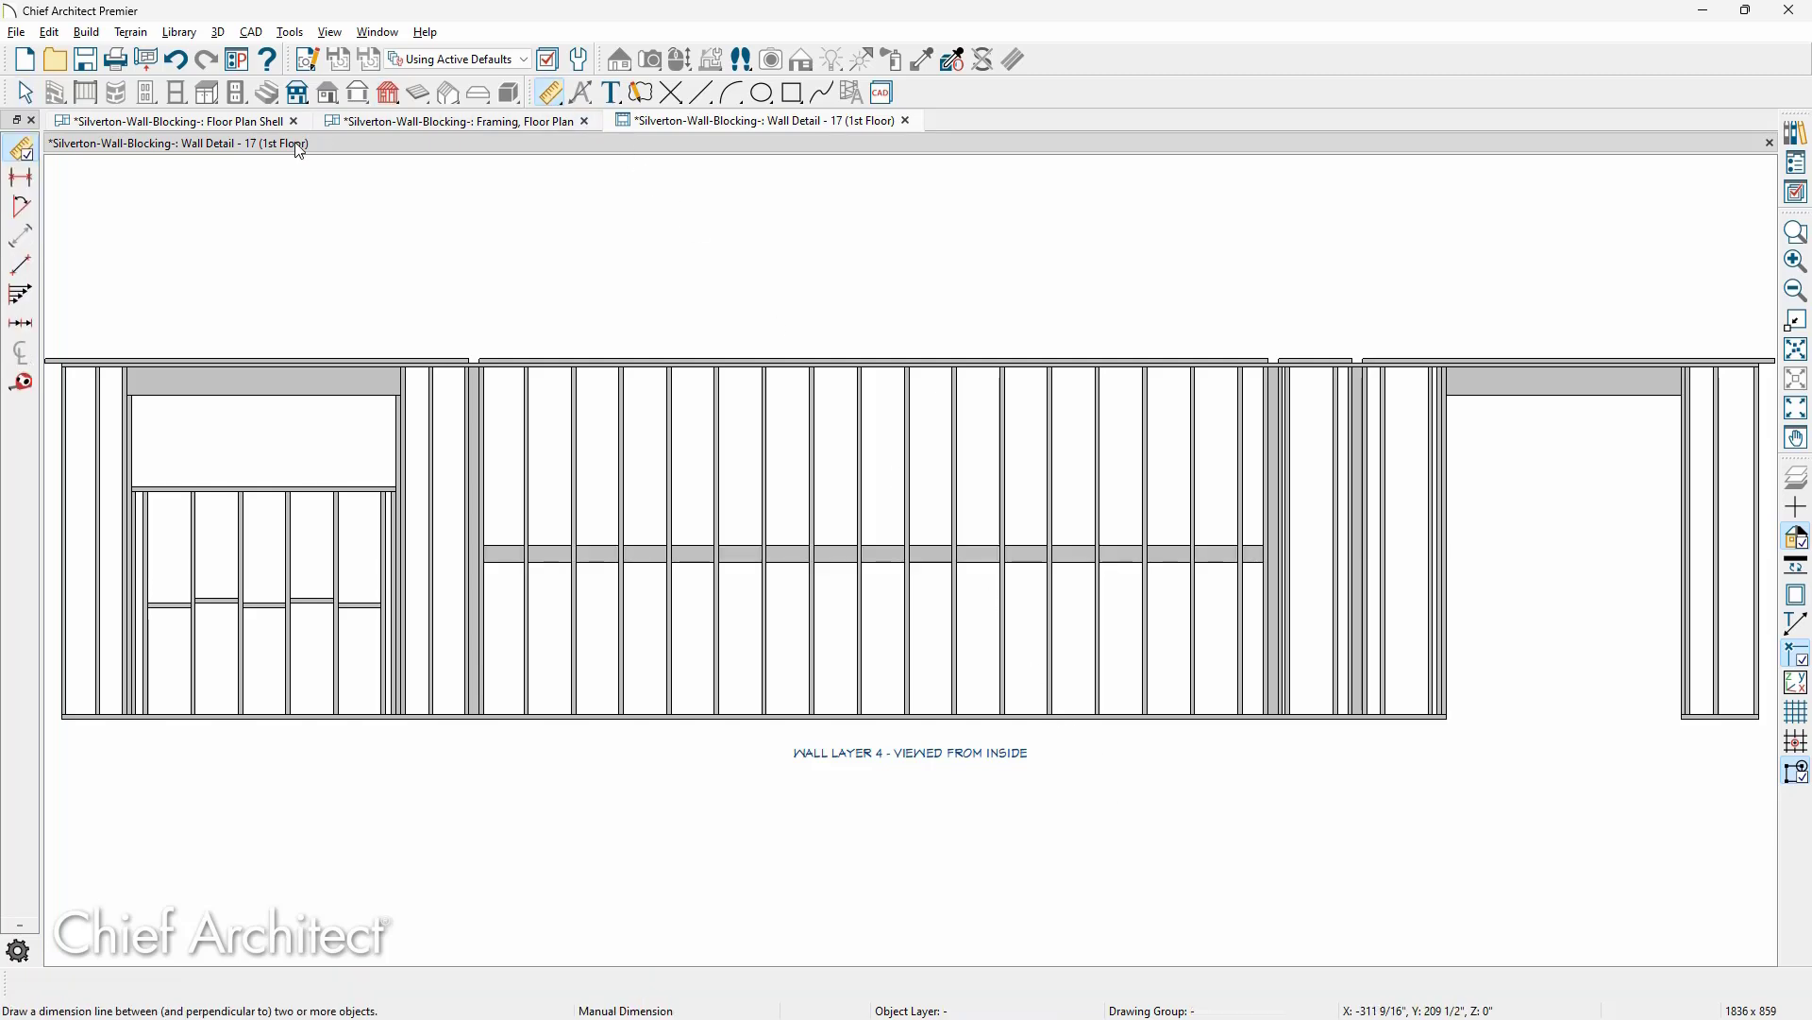
pyautogui.click(28, 182)
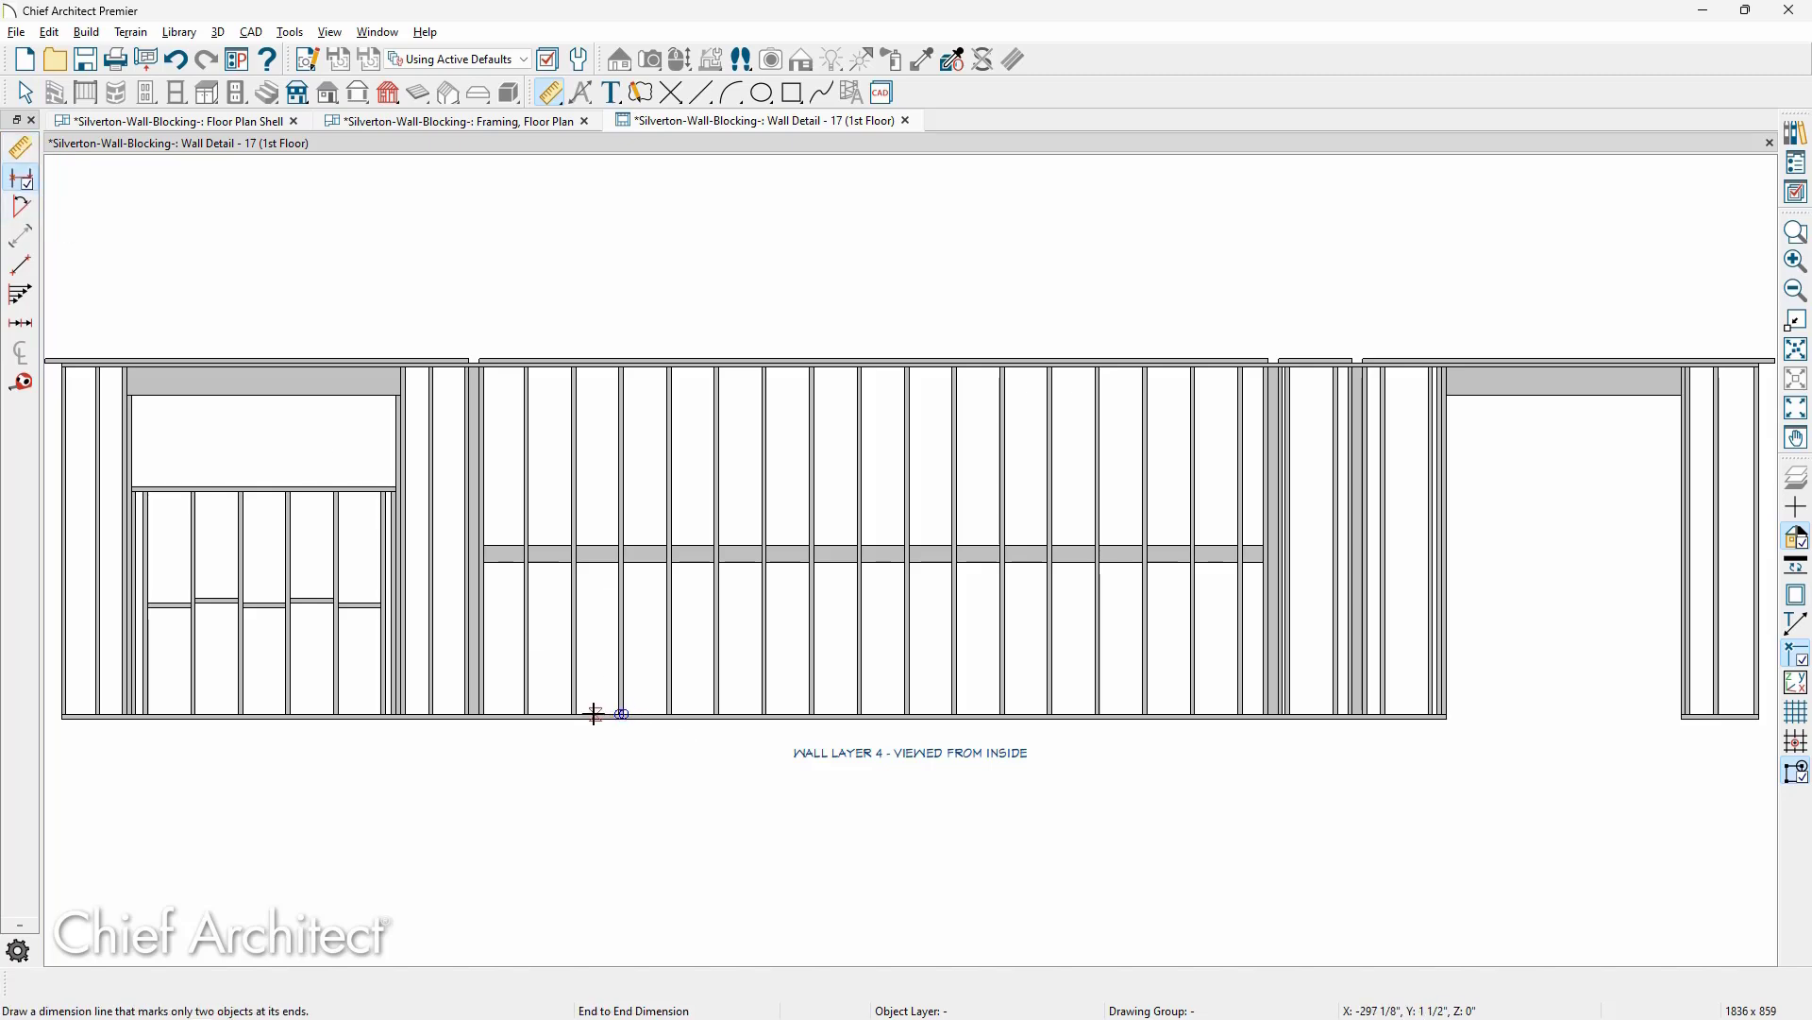
pyautogui.moveTo(595, 715); pyautogui.dragTo(595, 564)
pyautogui.press('space')
# Change the blocking's height dimension from 51 1/8" to 54".
pyautogui.scroll(5, 599, 567)
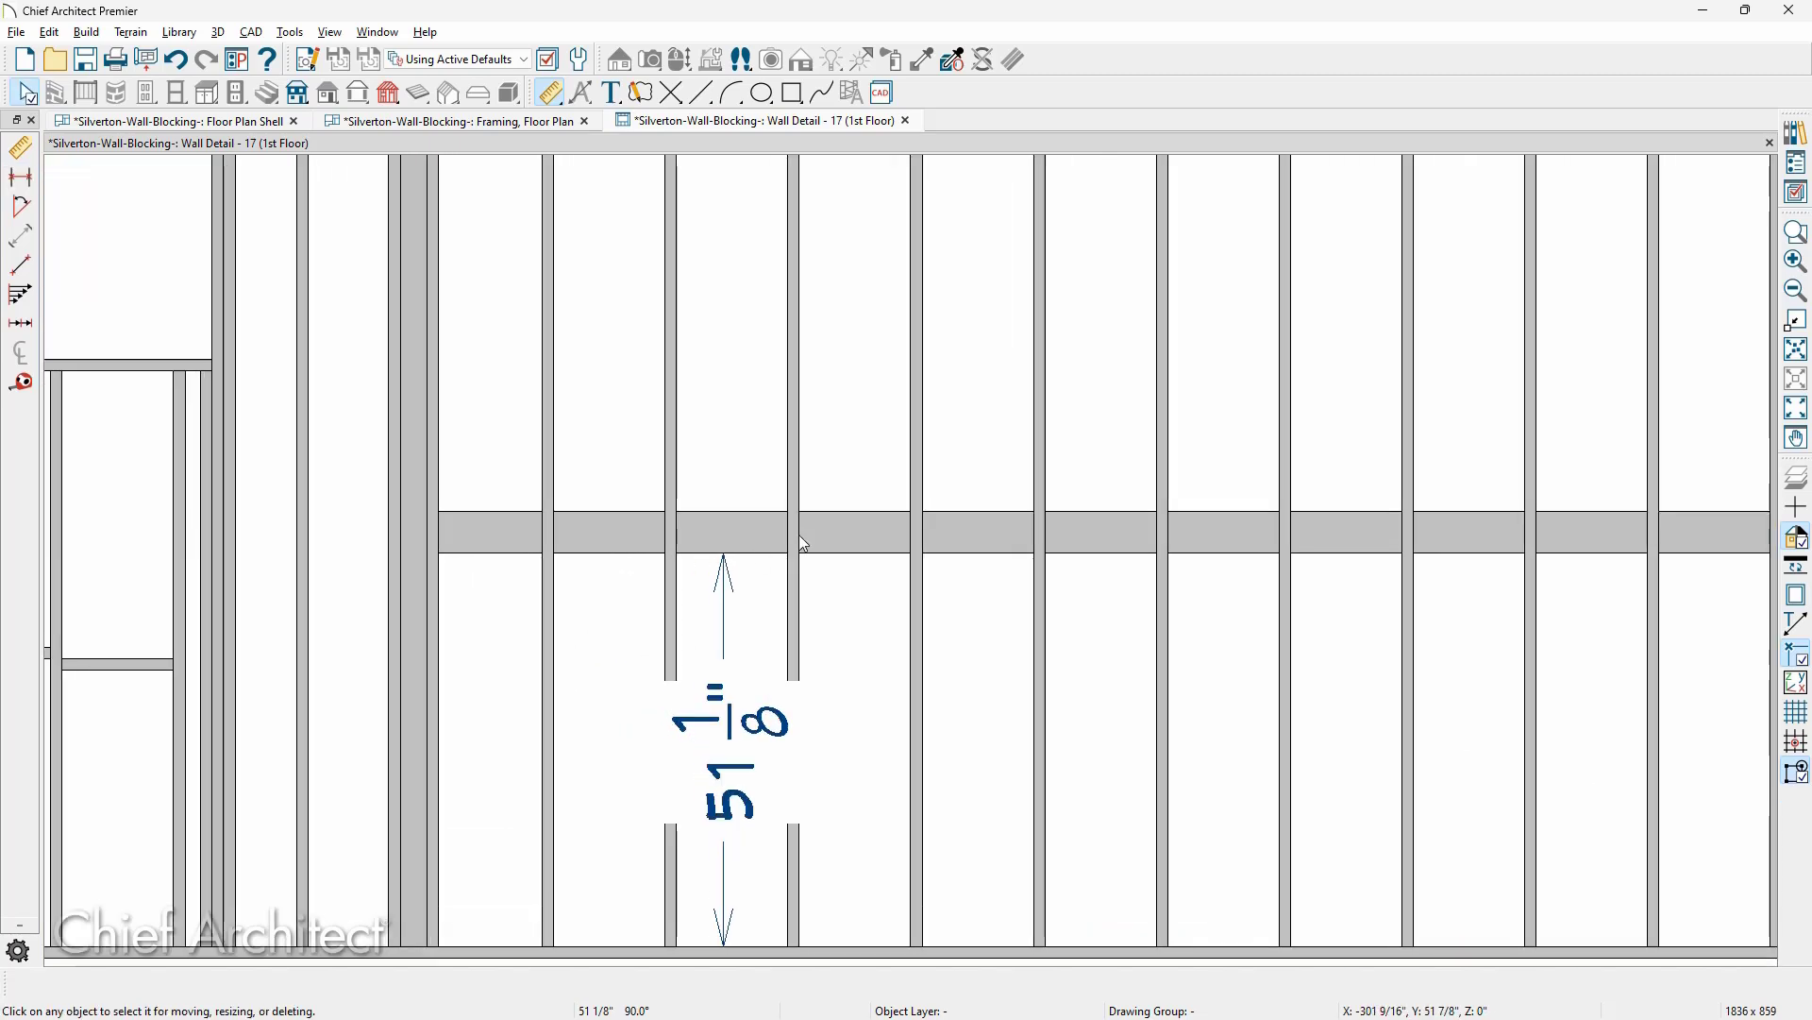
pyautogui.click(823, 530)
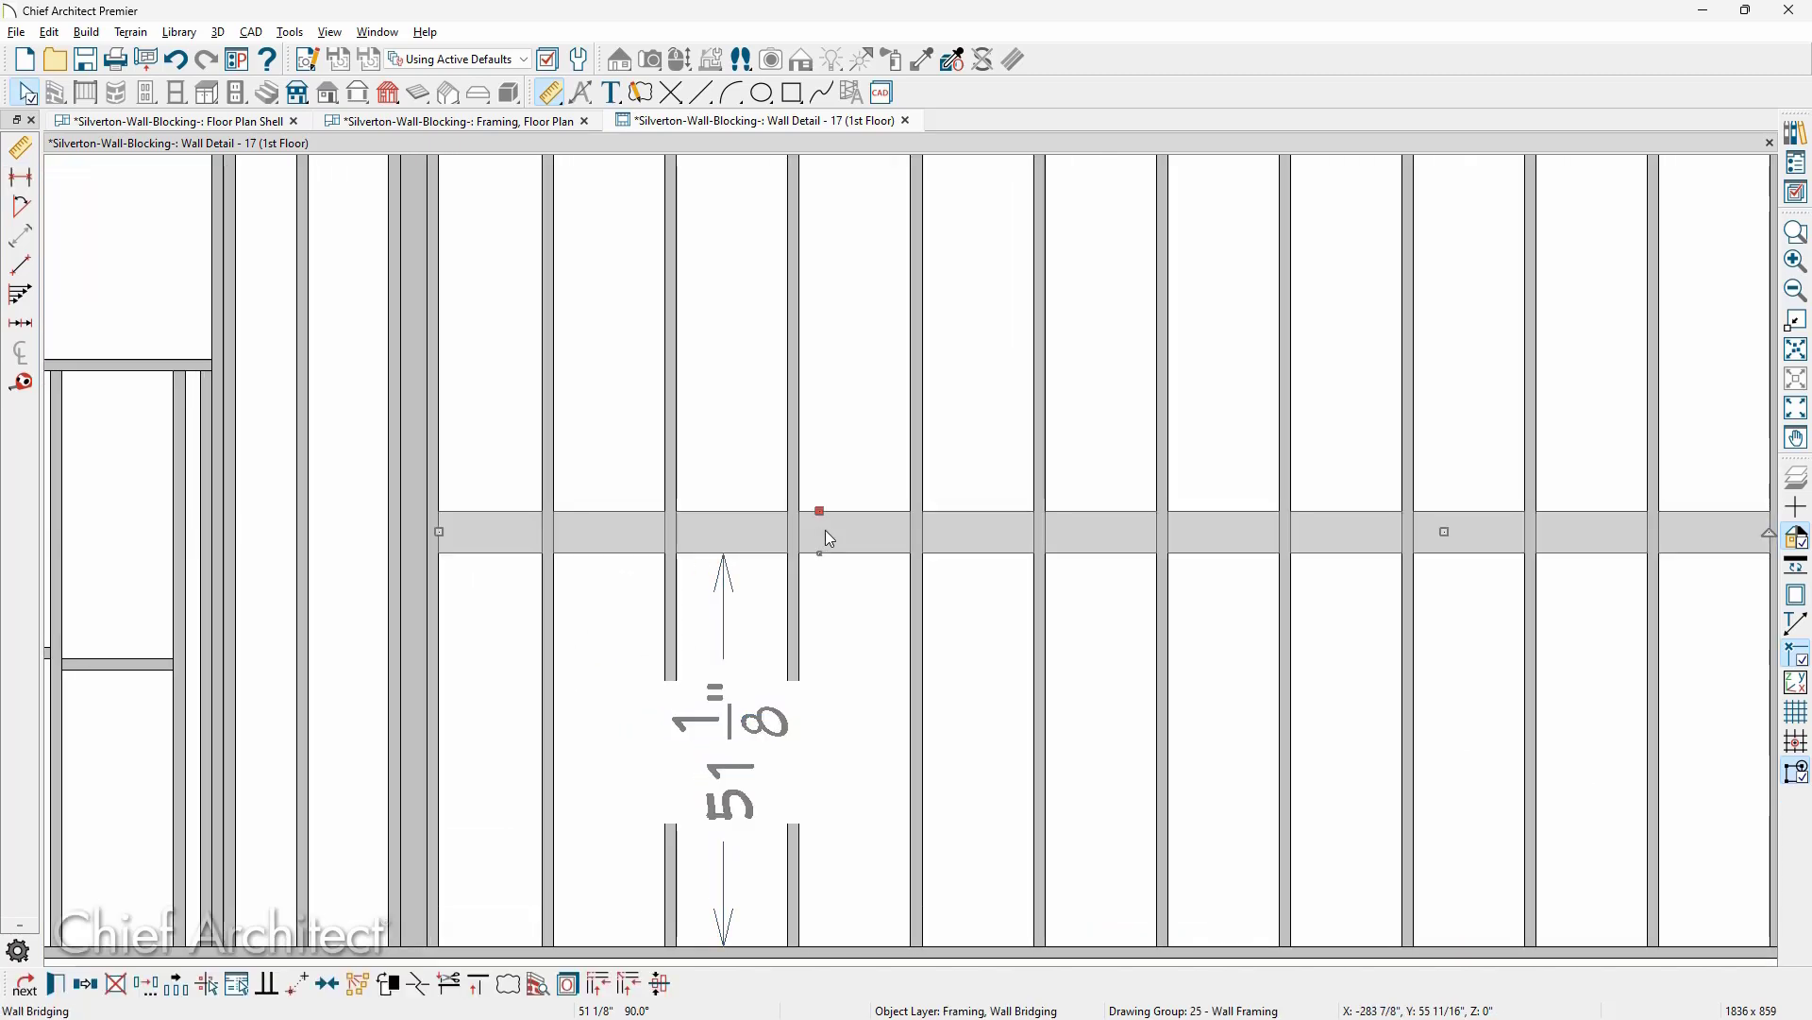
pyautogui.click(751, 737)
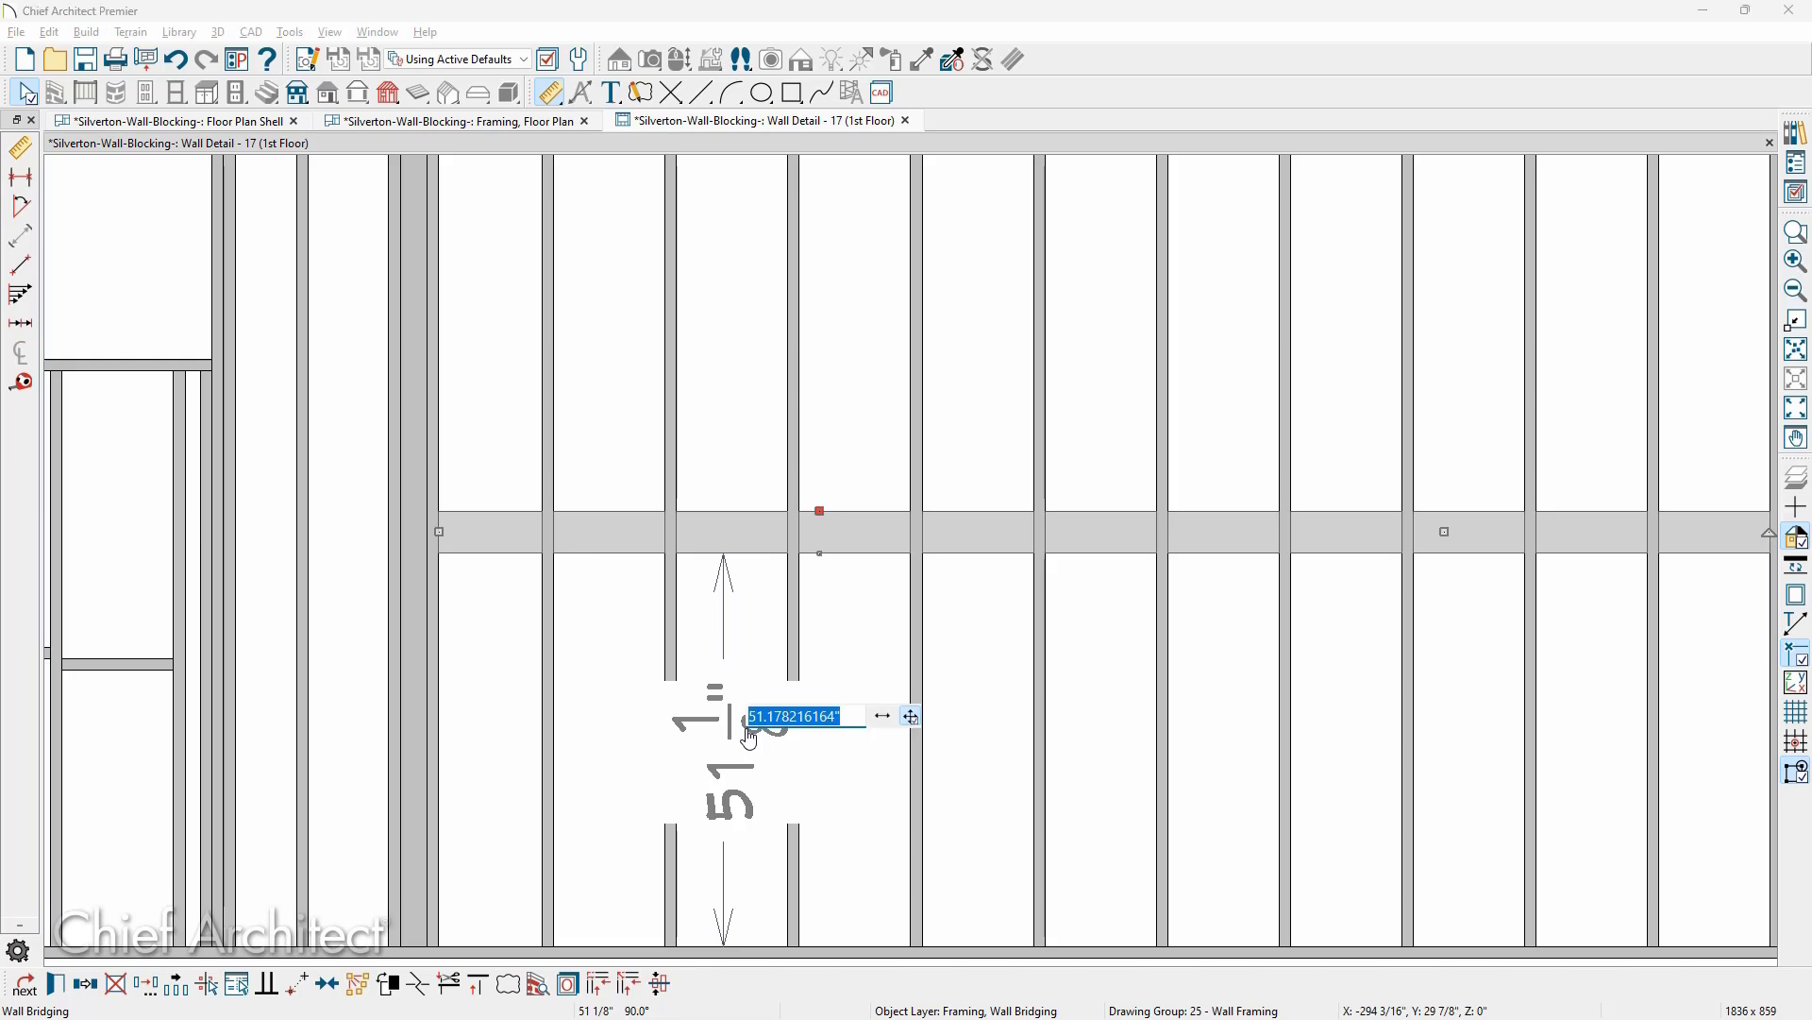
pyautogui.write('54')
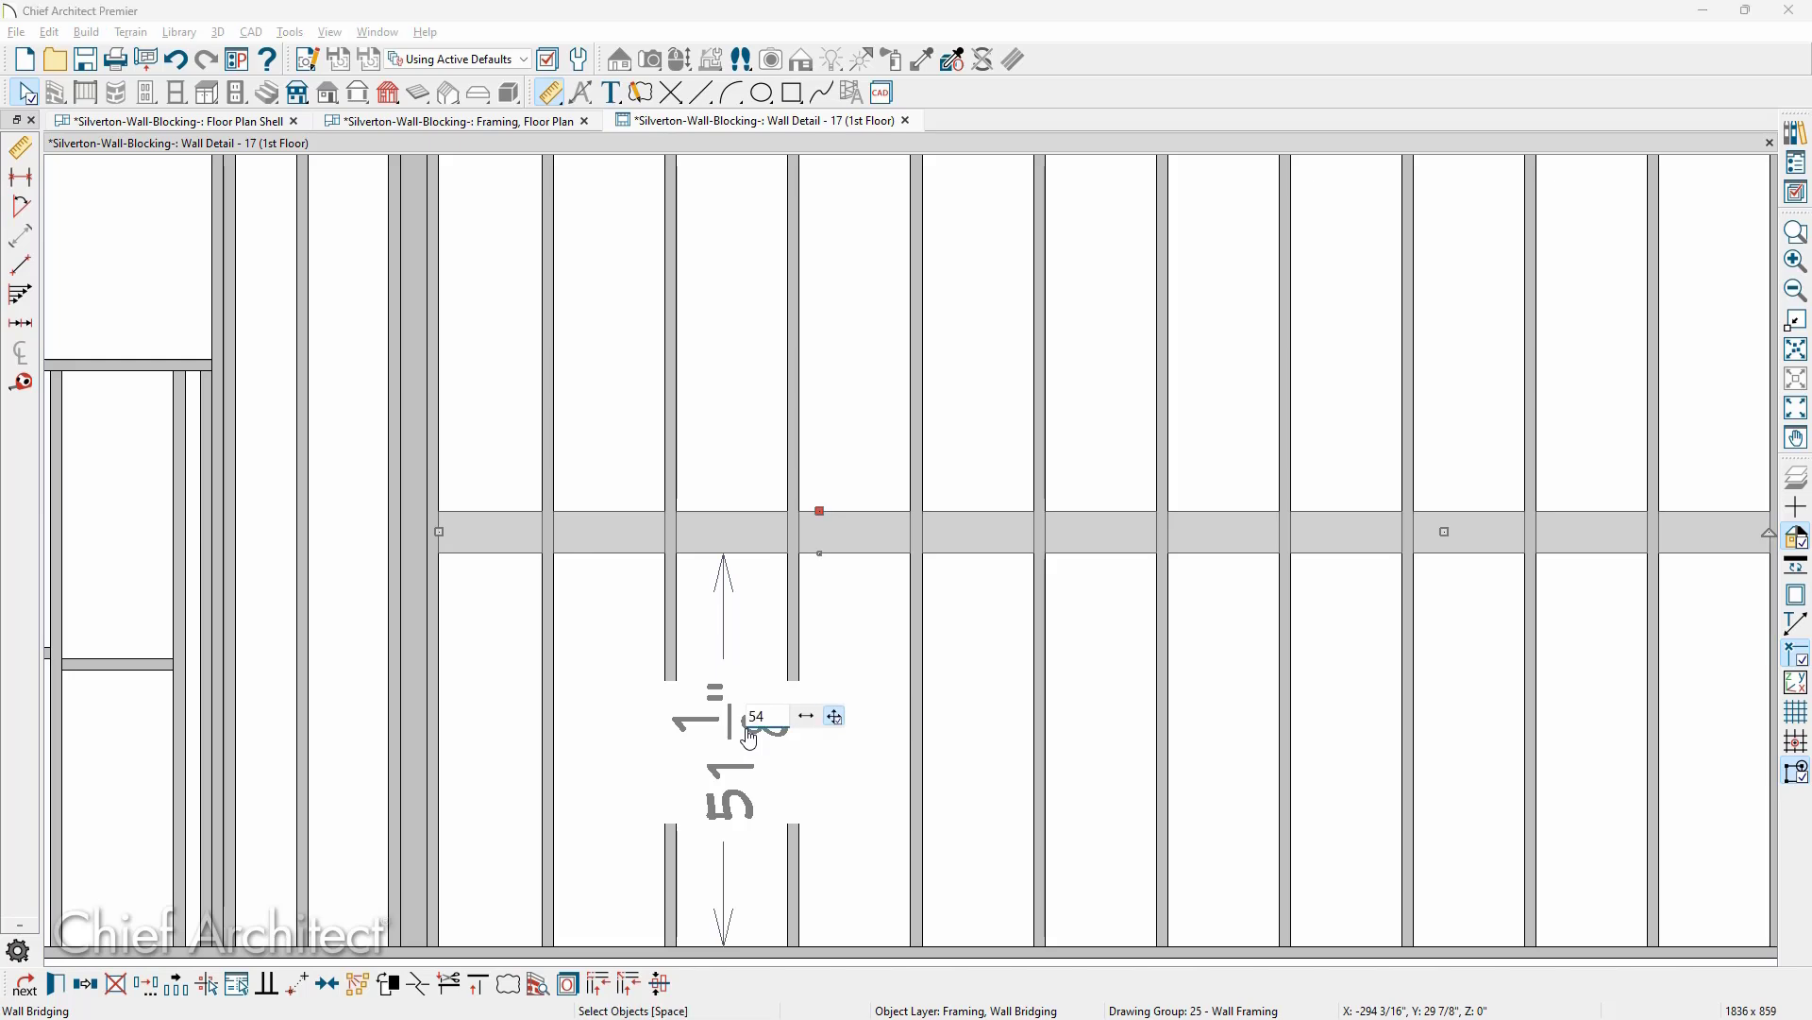
pyautogui.press('Return')
pyautogui.press('Escape')
pyautogui.scroll(-2, 752, 737)
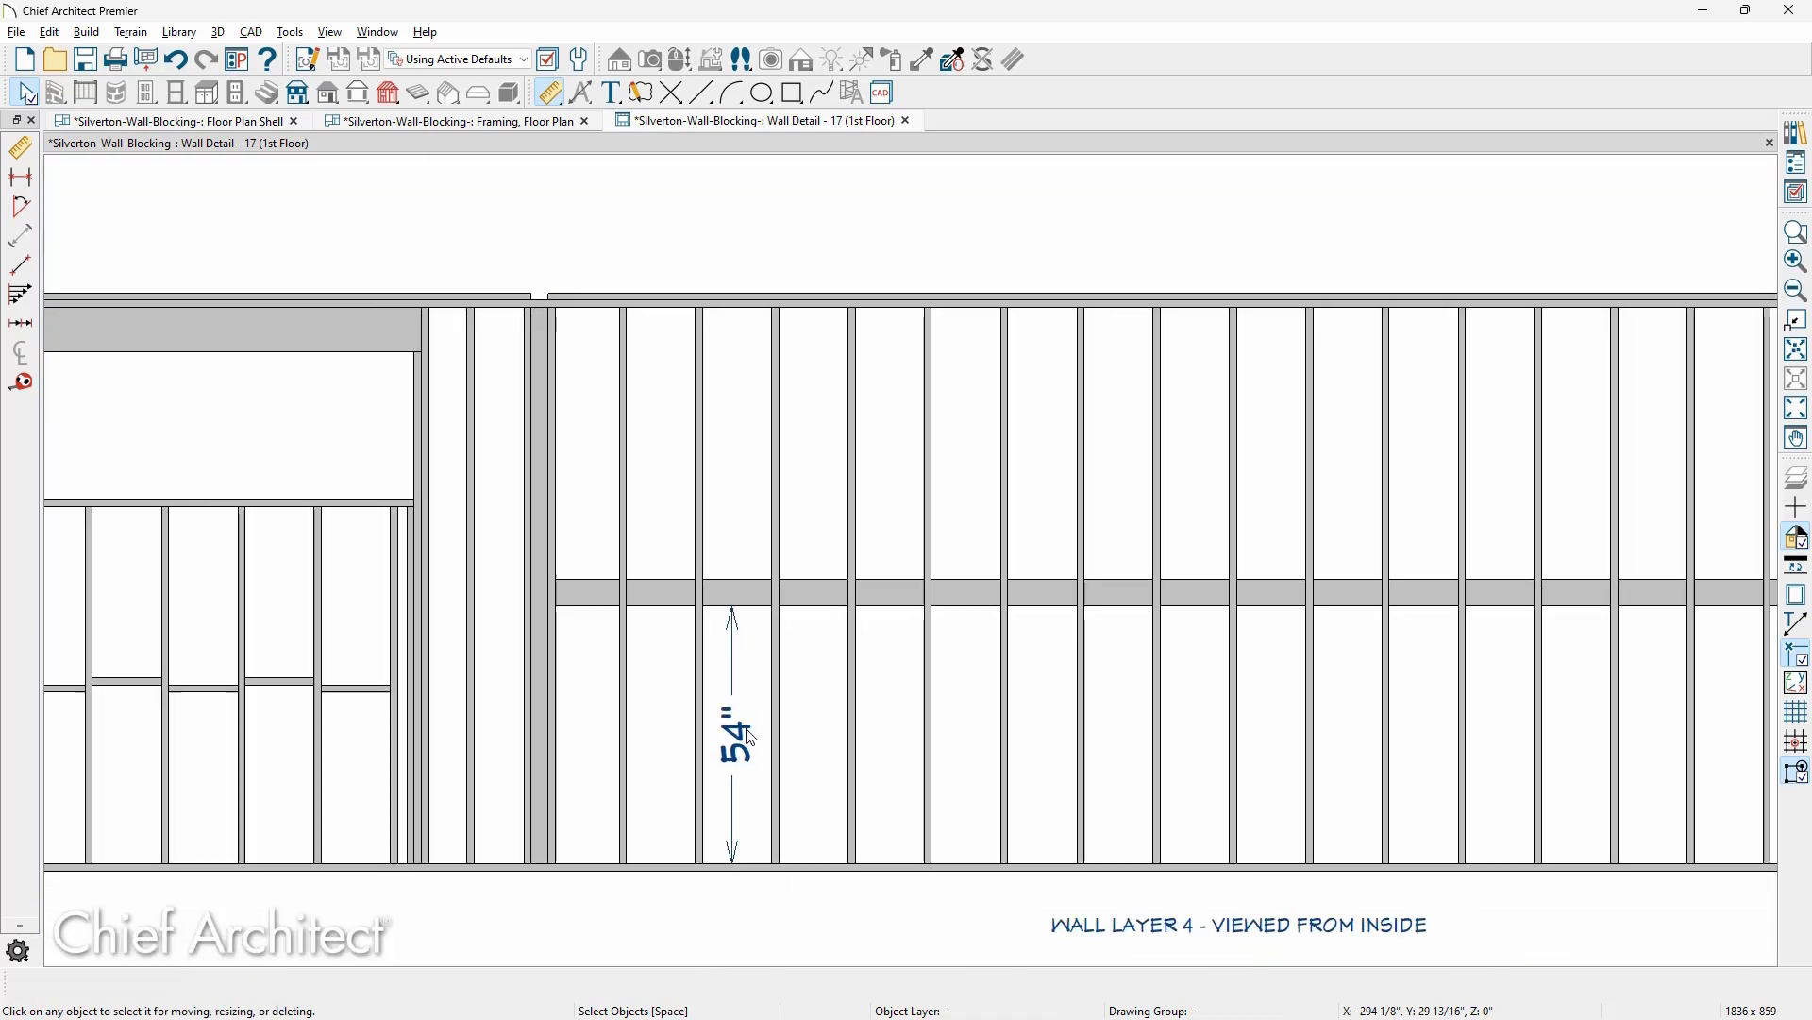
pyautogui.scroll(-1, 751, 737)
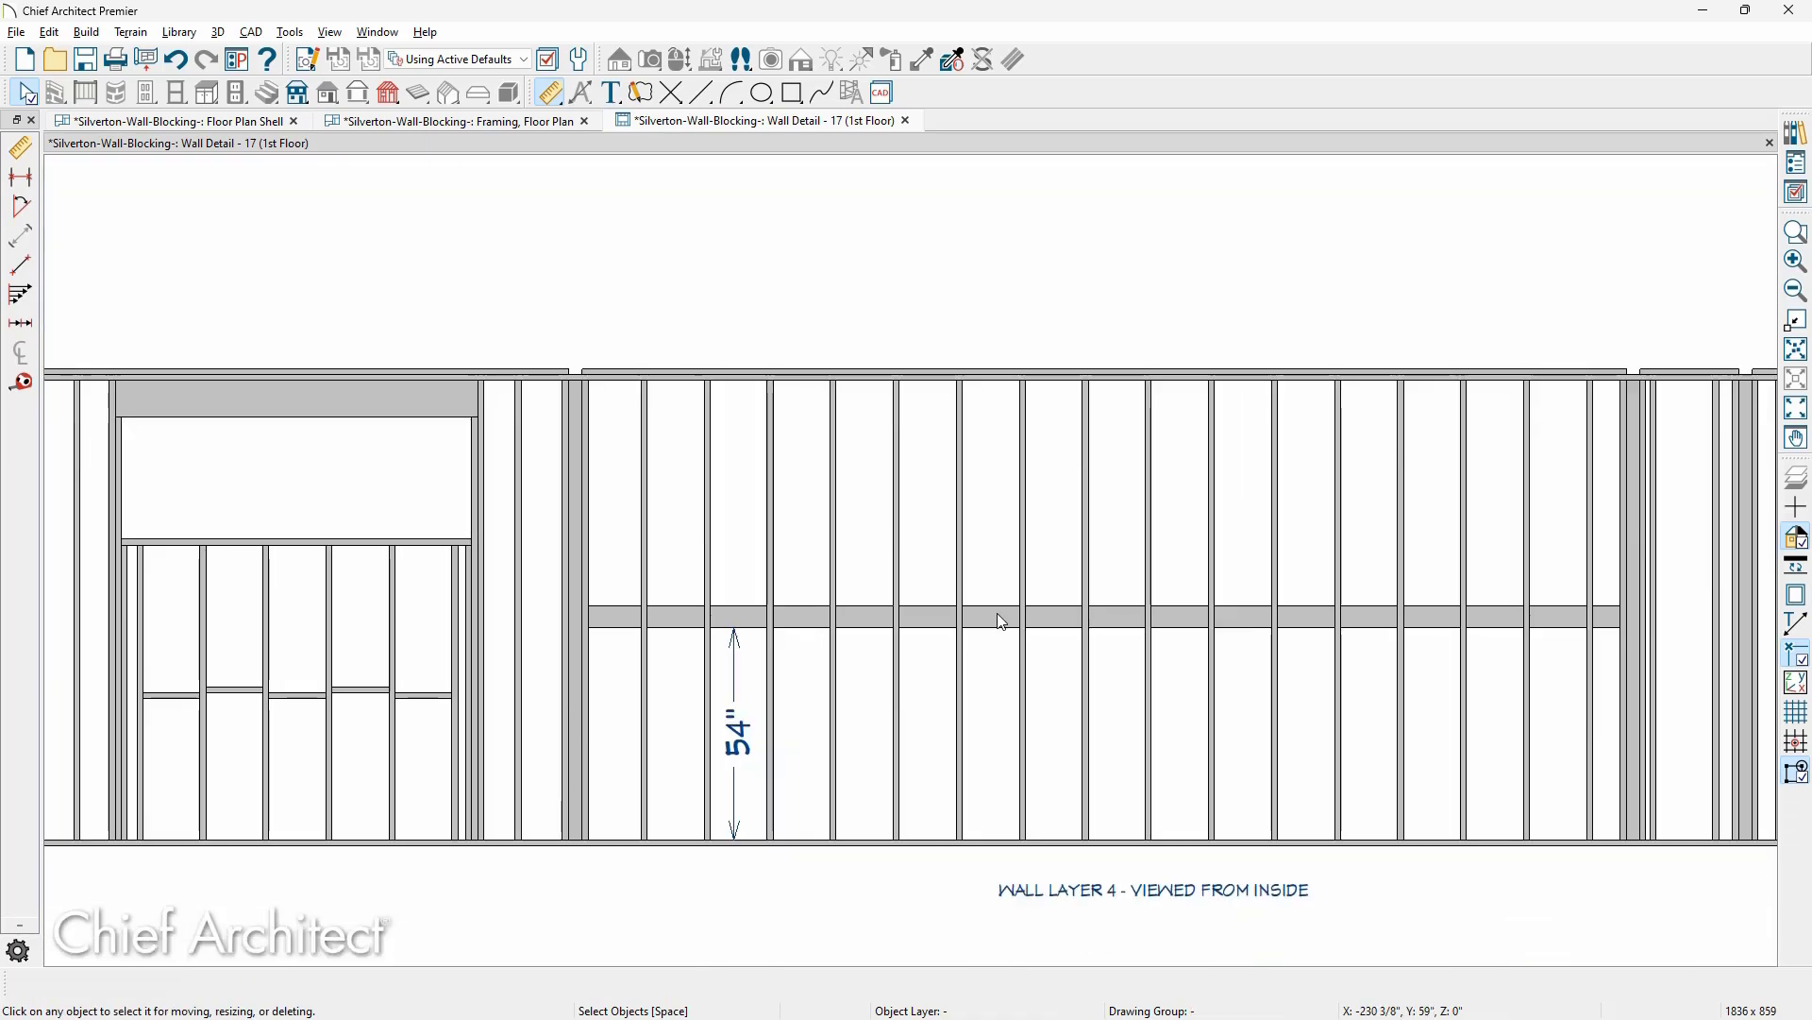
# Copy the blocking row 41" straight up to create a second, higher row.
pyautogui.click(998, 616)
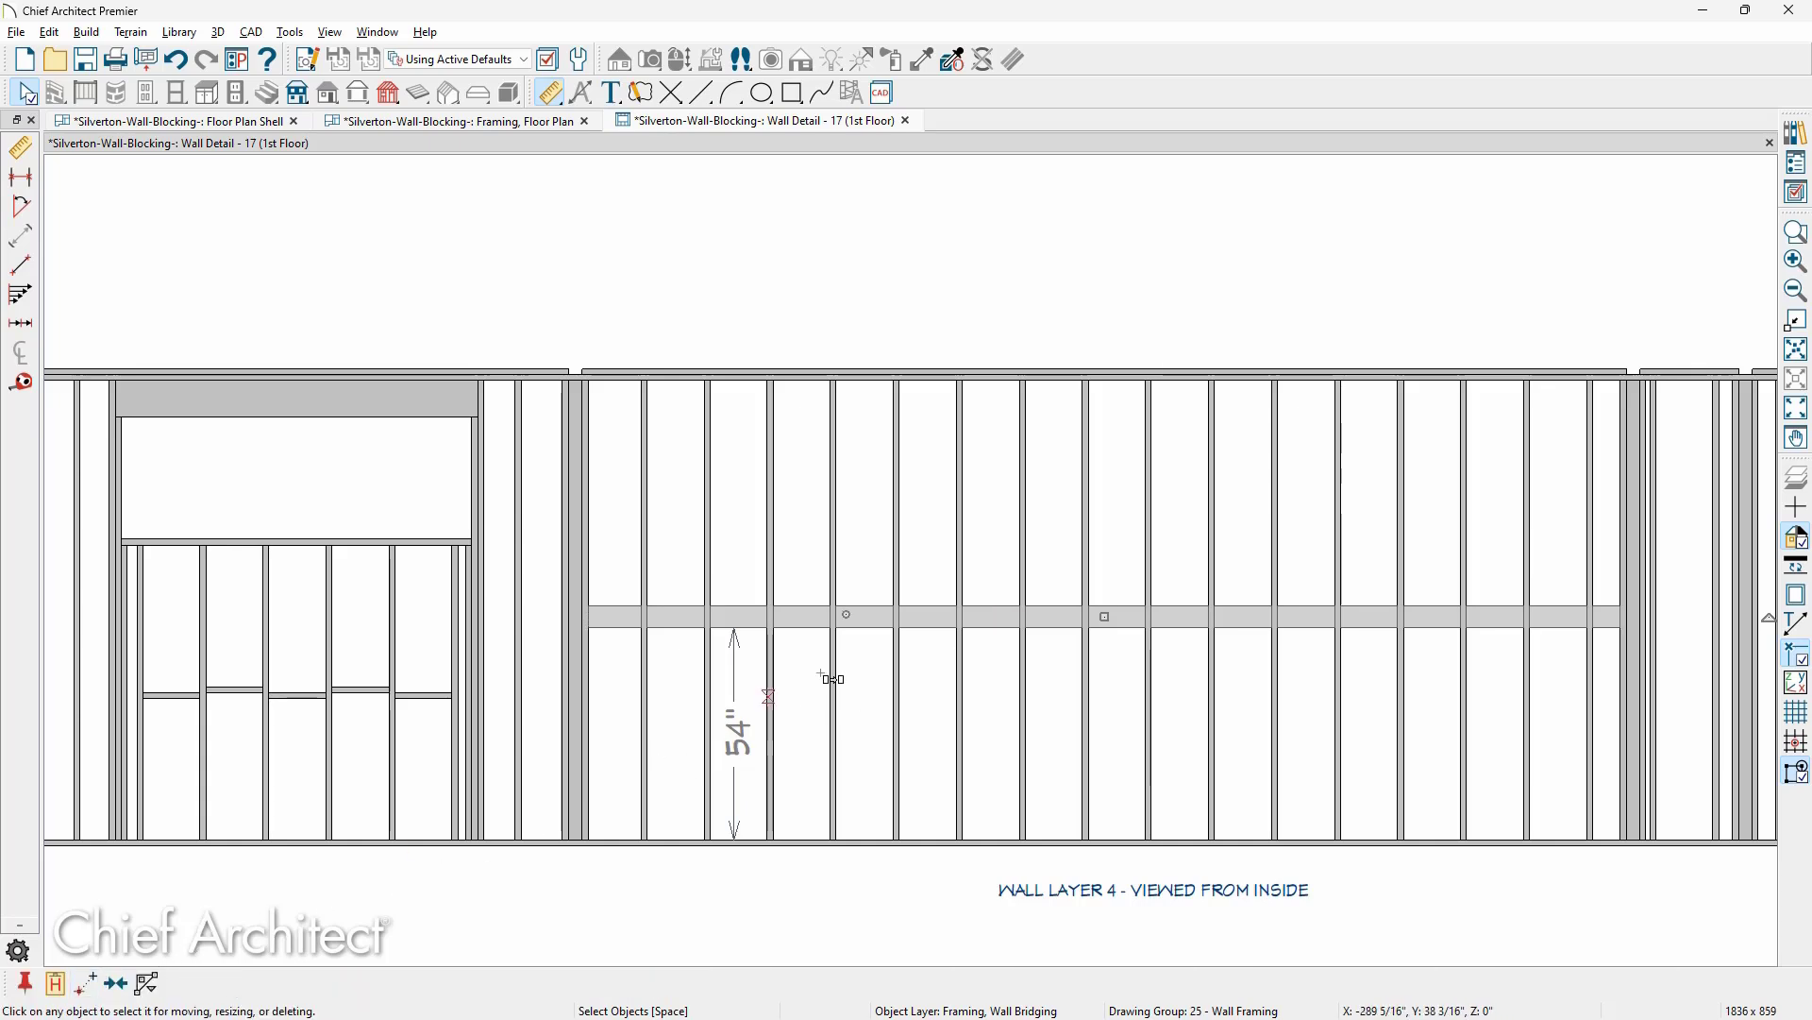
pyautogui.moveTo(1103, 616); pyautogui.dragTo(1102, 475)
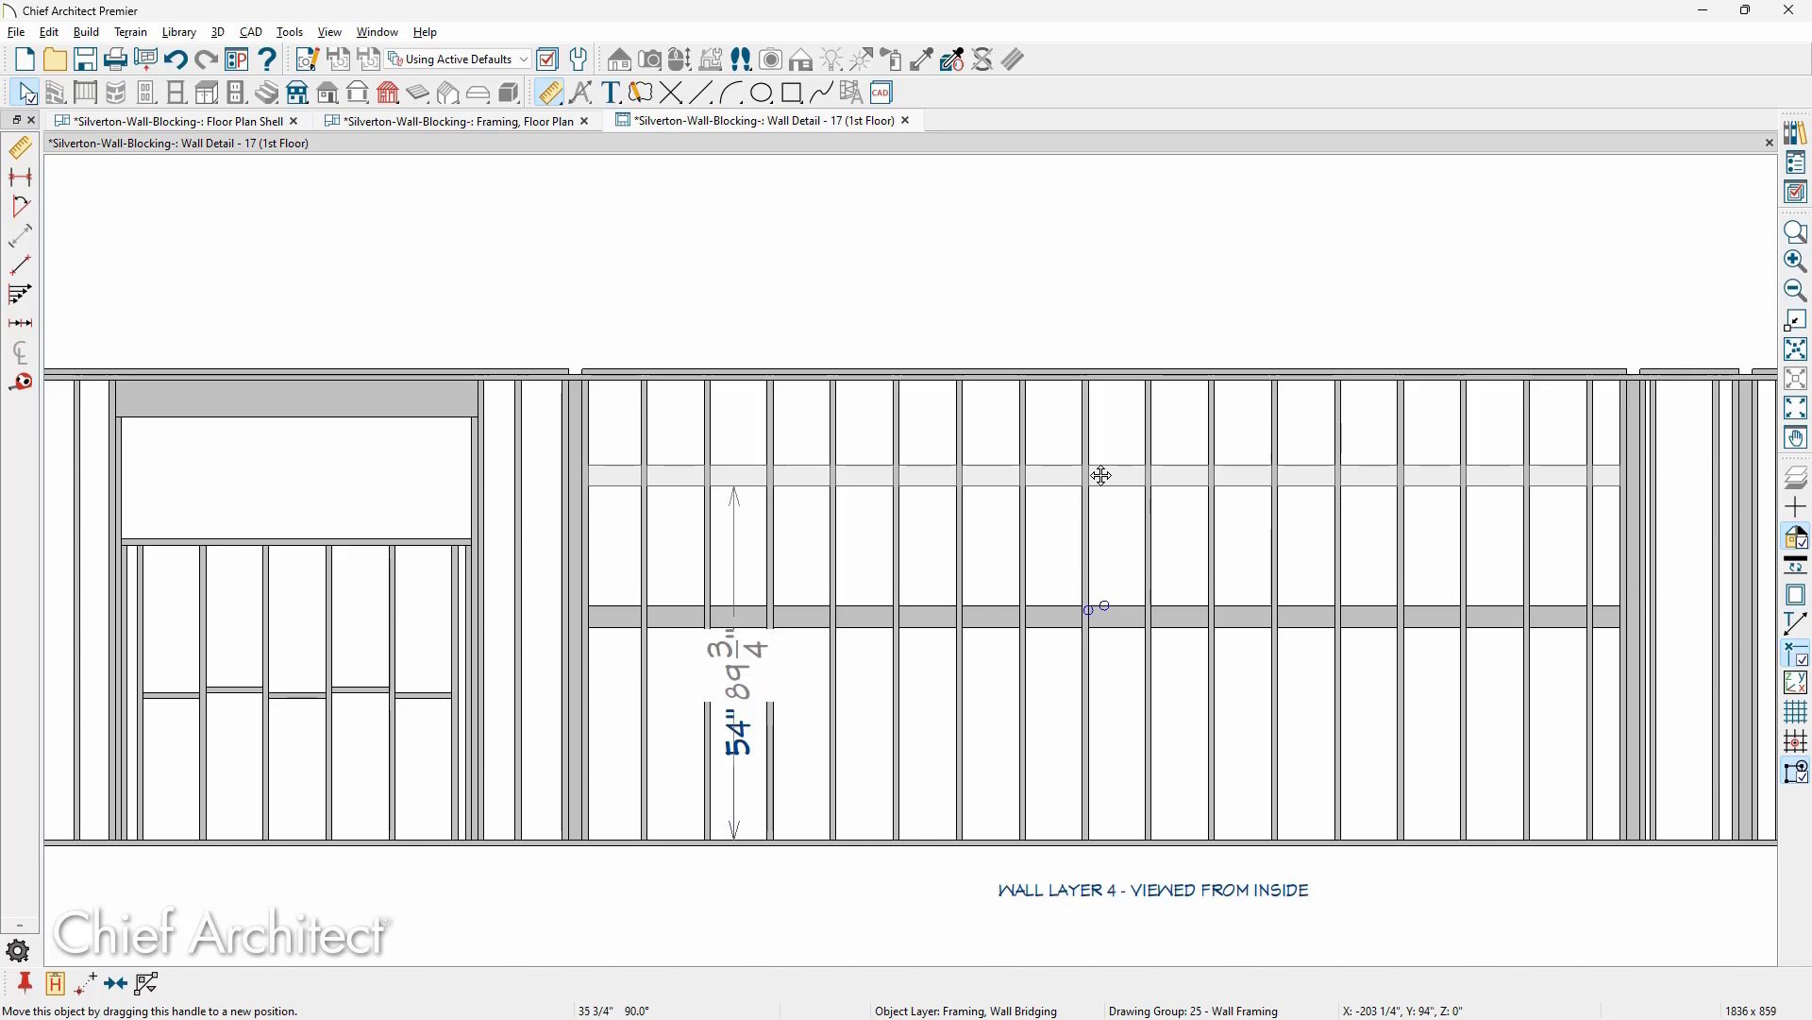
pyautogui.press('Tab')
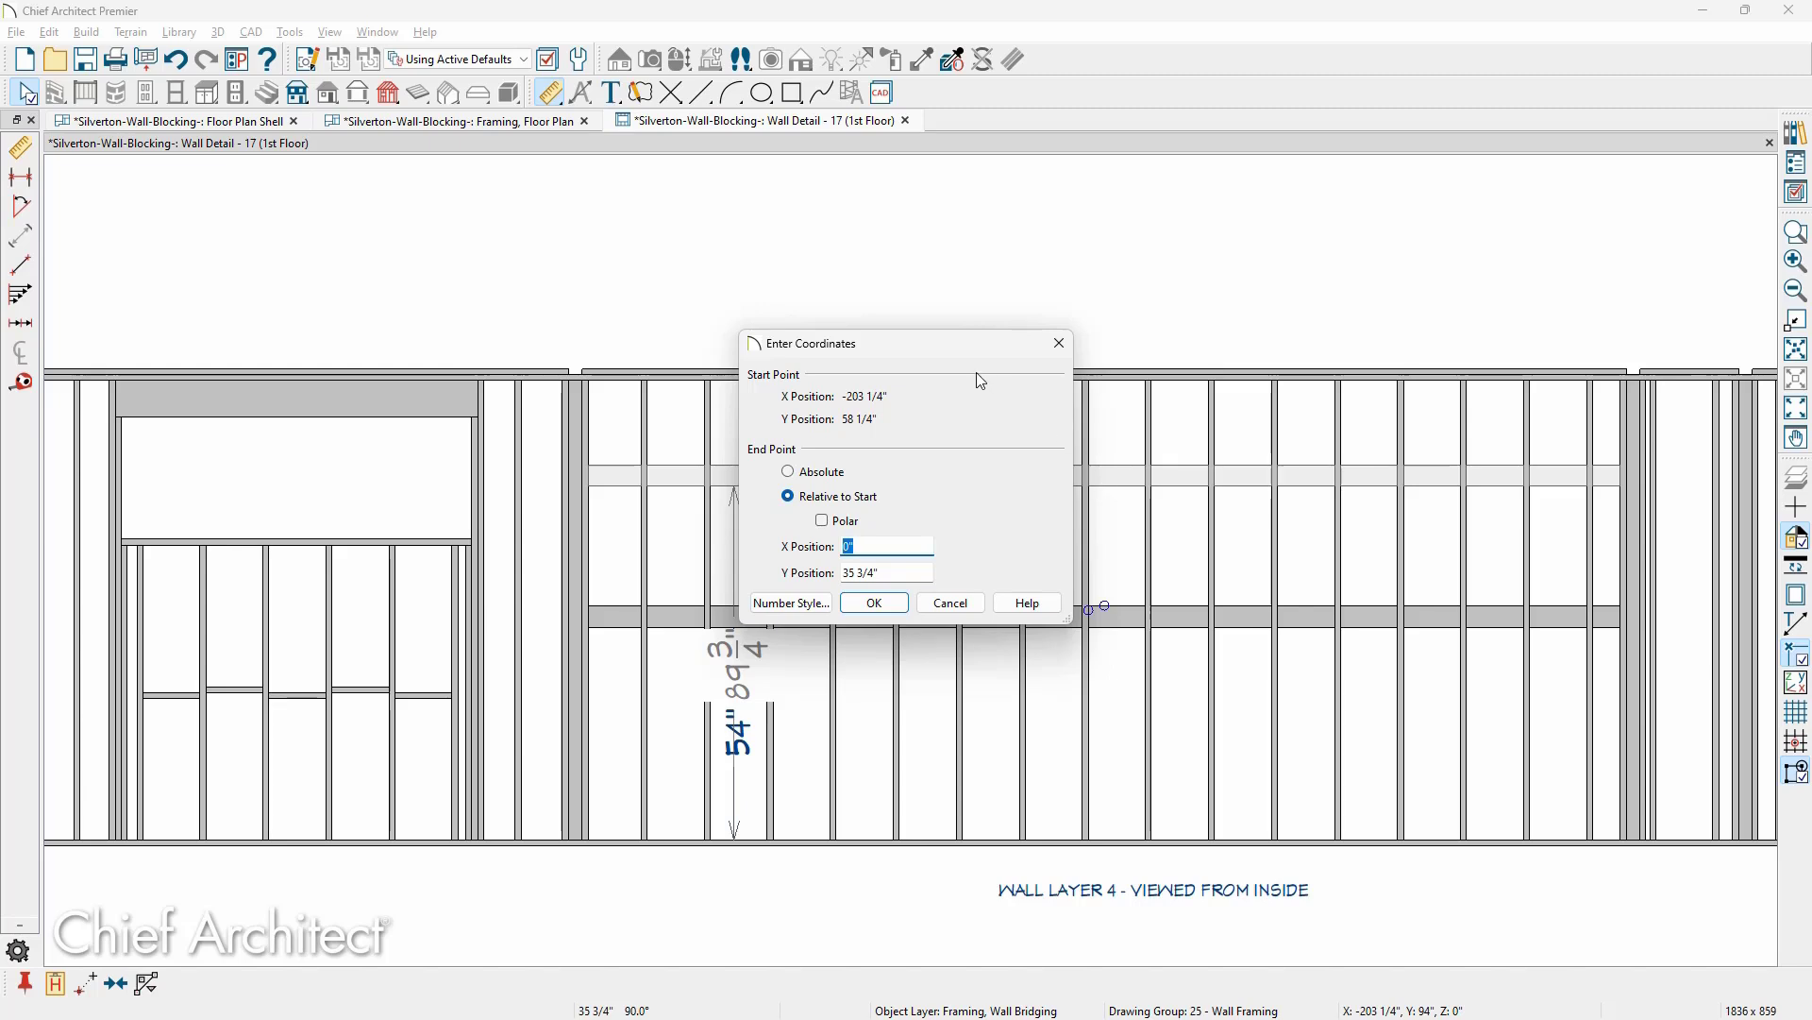
pyautogui.moveTo(935, 340); pyautogui.dragTo(1223, 252)
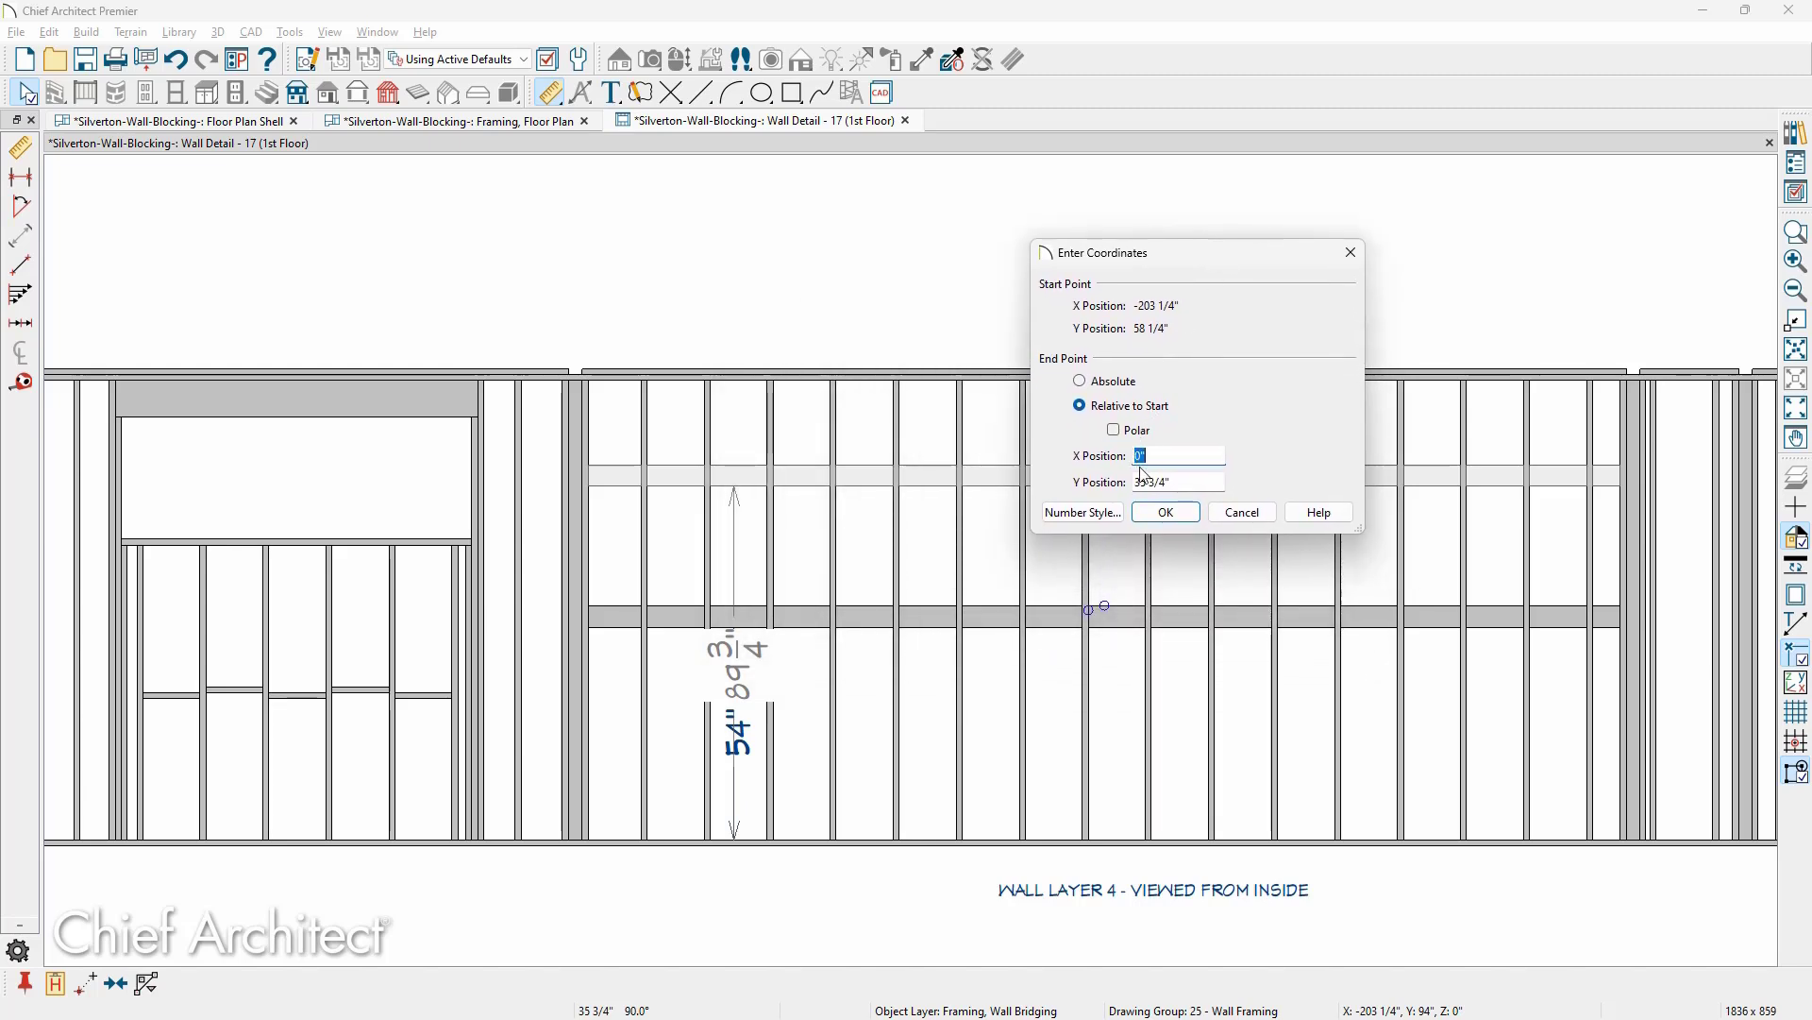
pyautogui.press('Tab')
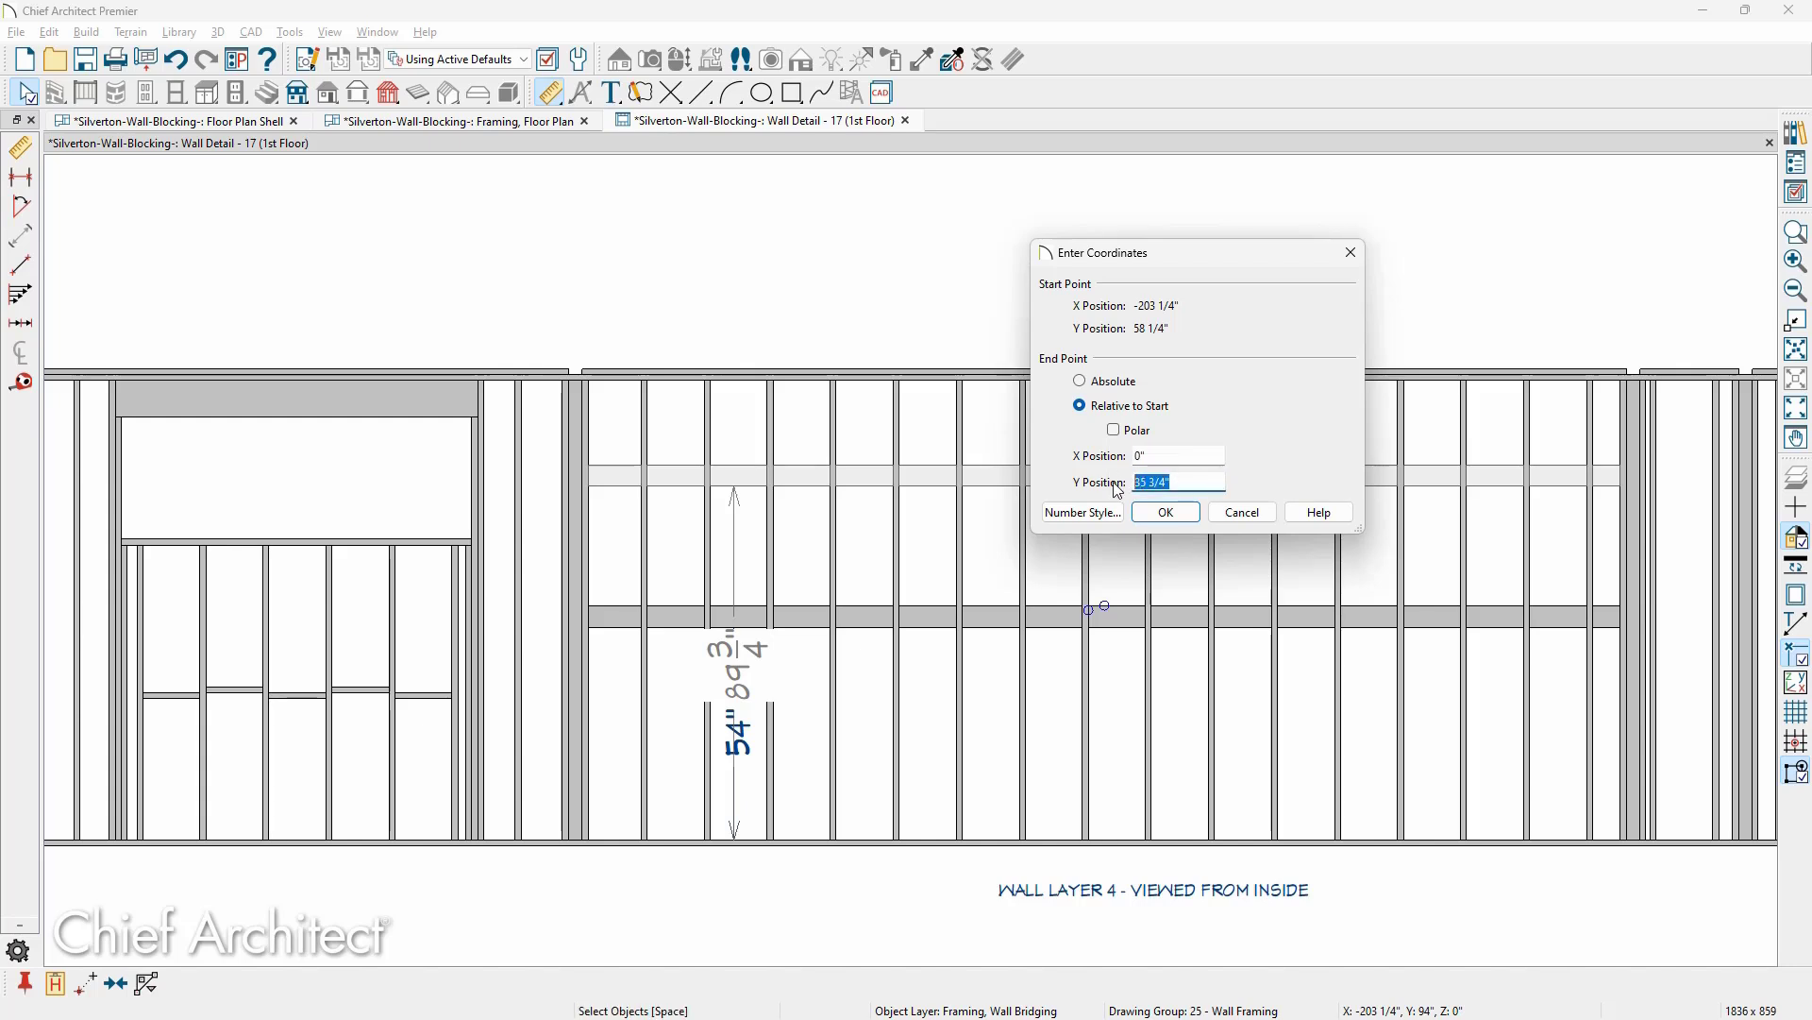
pyautogui.write('41')
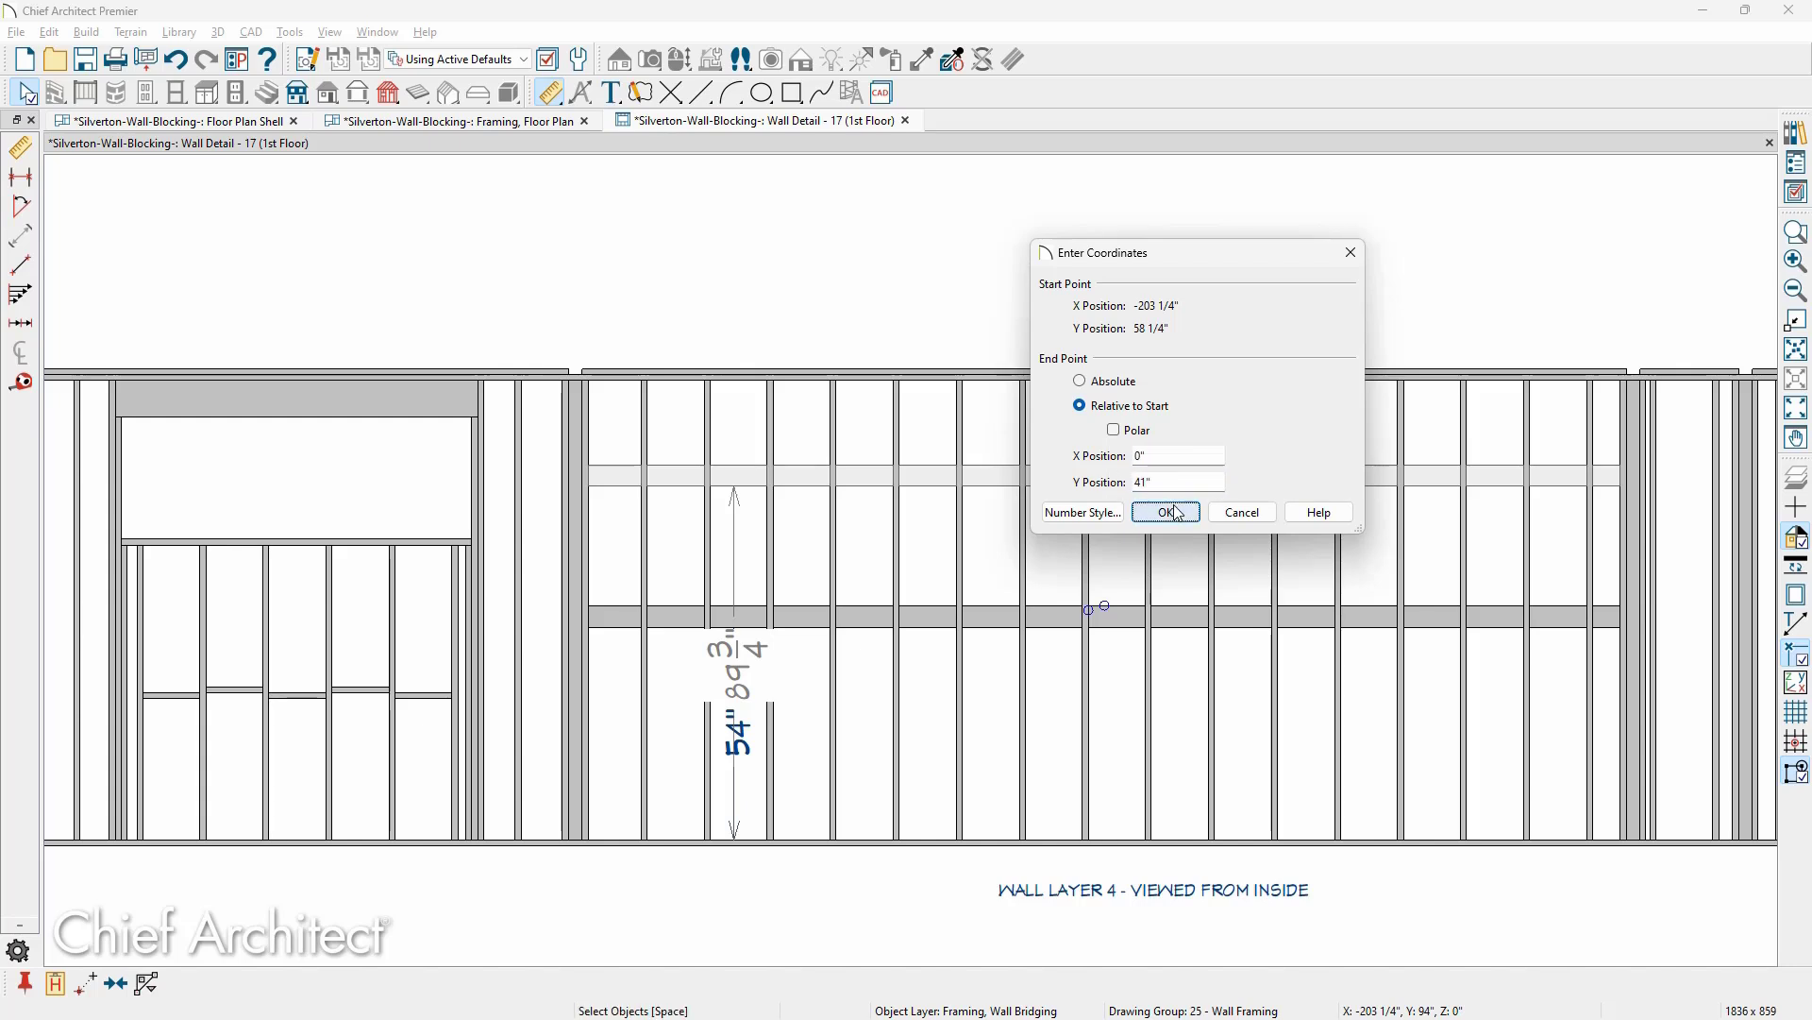
pyautogui.click(1171, 512)
pyautogui.press('Escape')
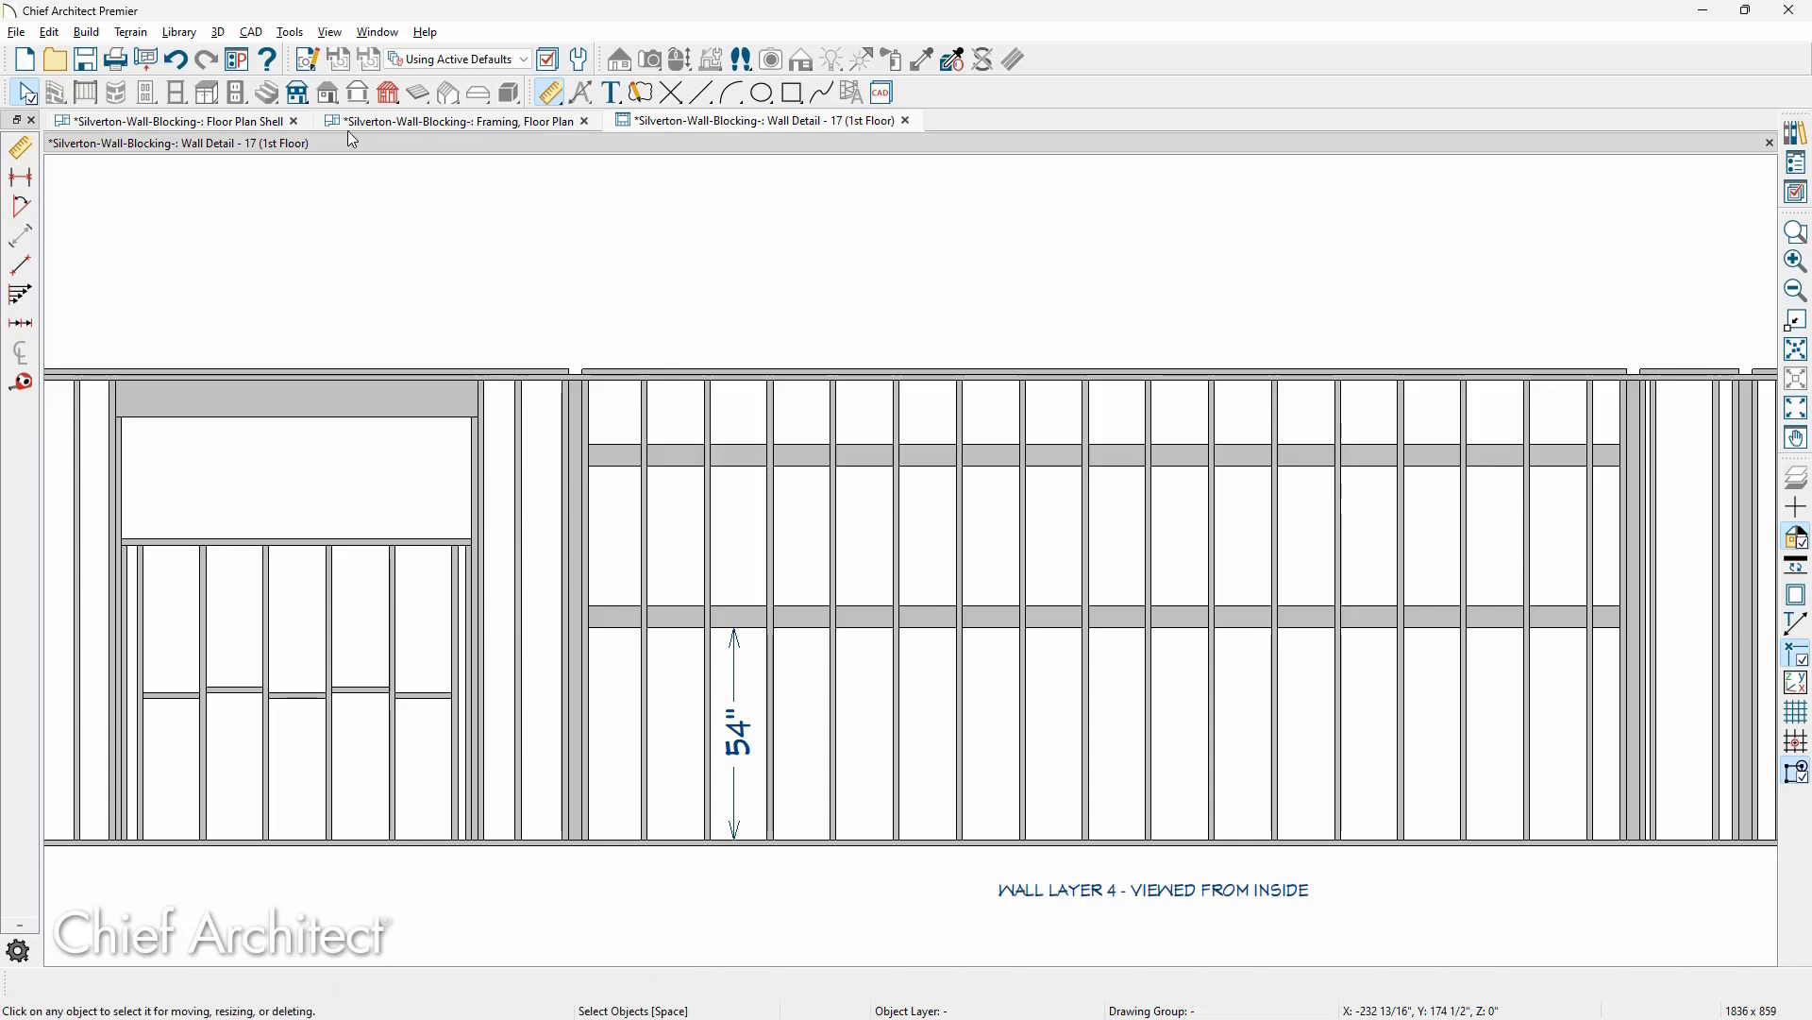
# Dimension the upper blocking row at 95" above the bottom plate.
pyautogui.click(21, 177)
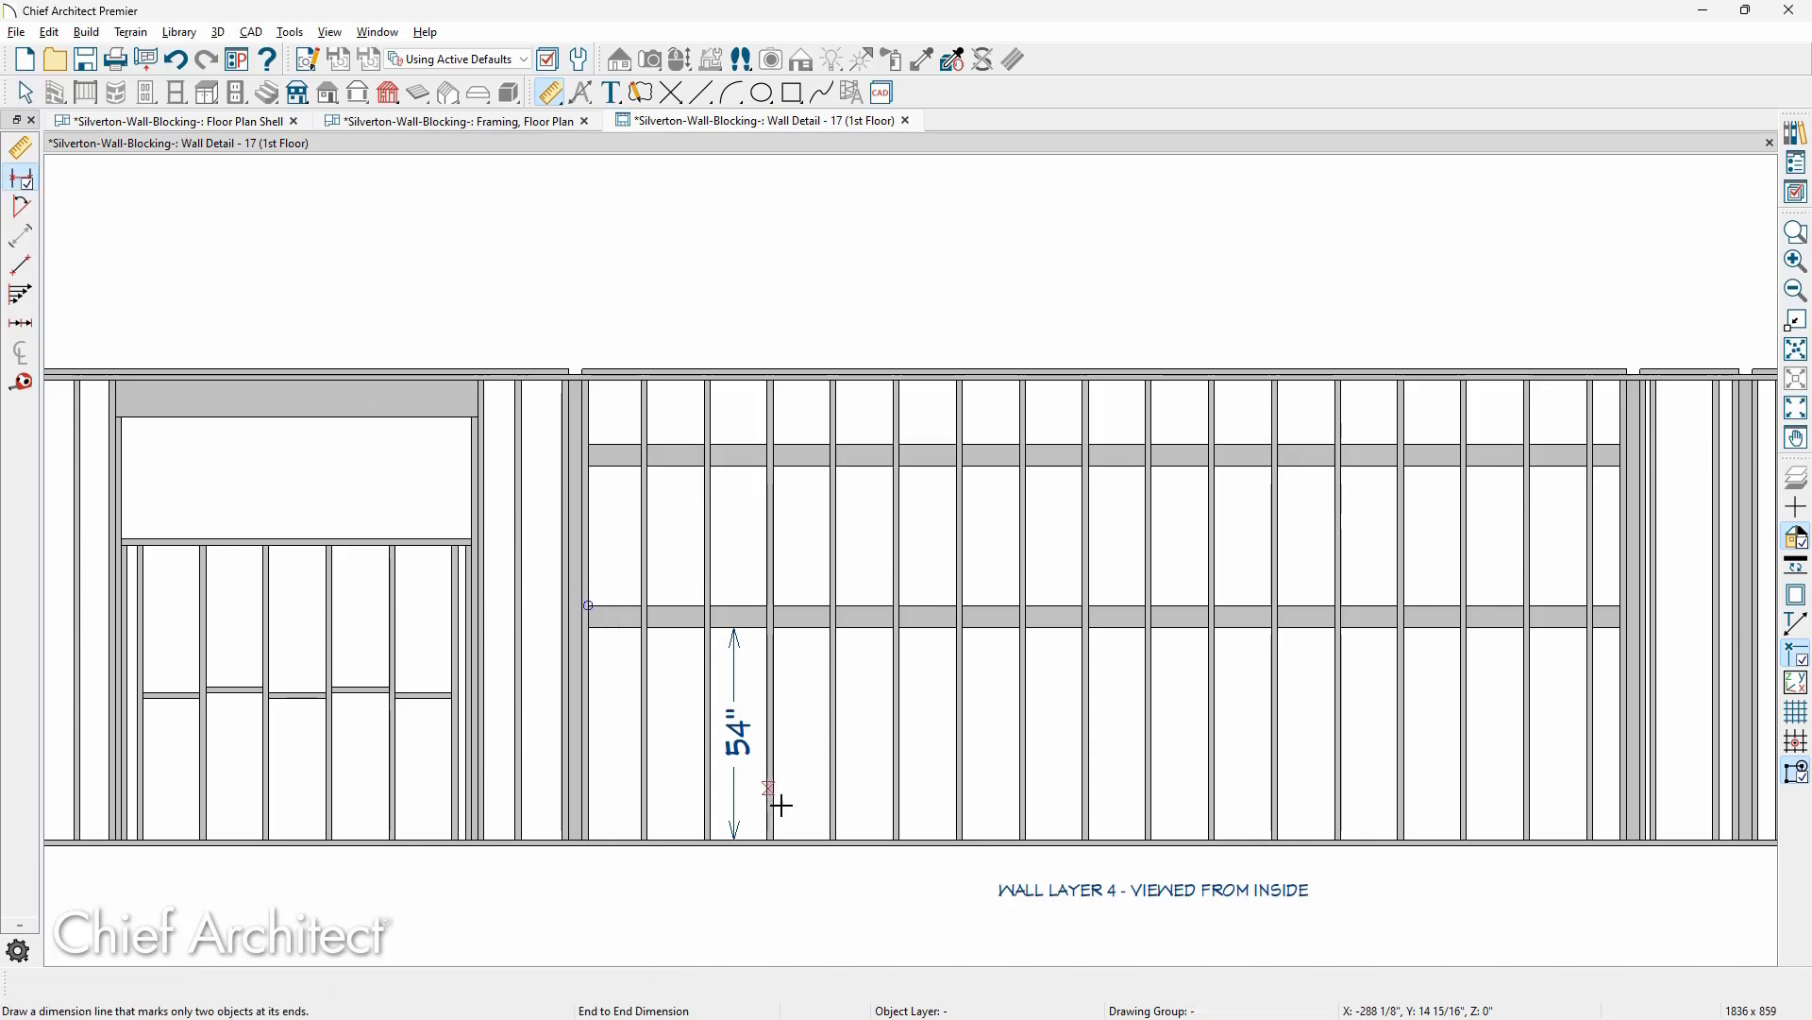
pyautogui.moveTo(805, 831); pyautogui.dragTo(807, 469)
pyautogui.press('space')
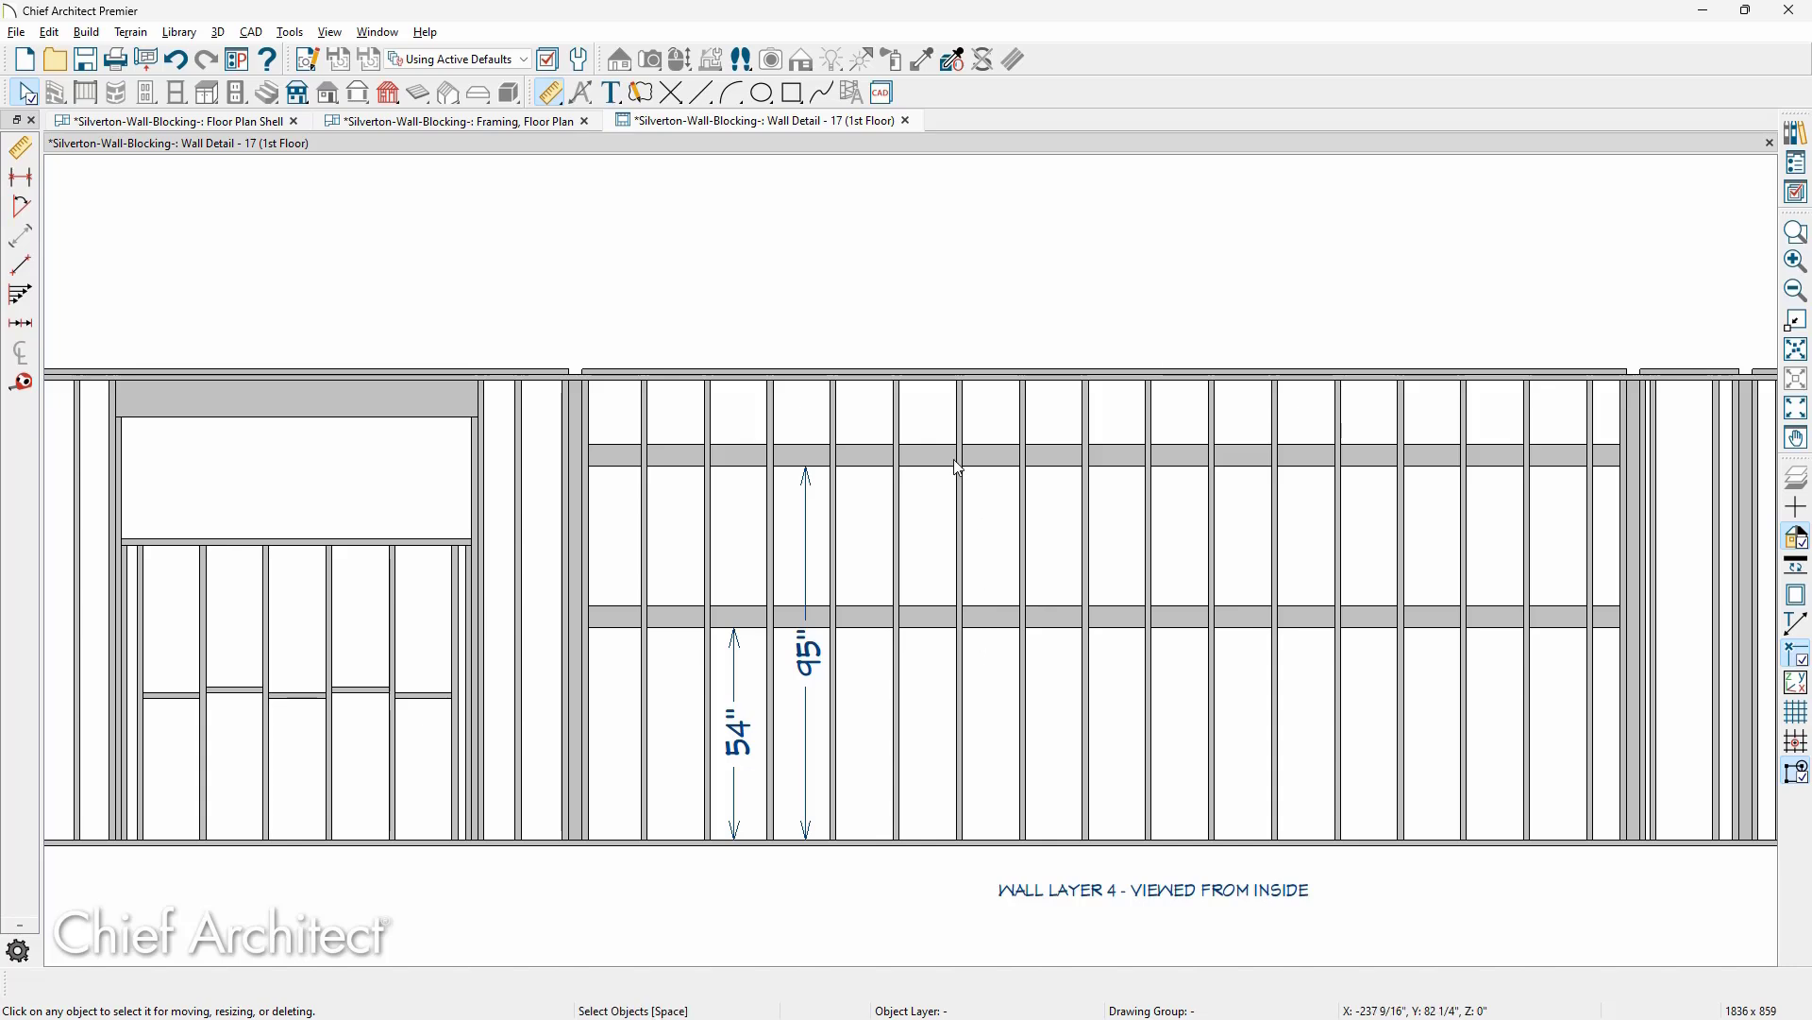
# Open the Wall Detail for the kitchen/mud room wall and build its framing.
pyautogui.click(906, 120)
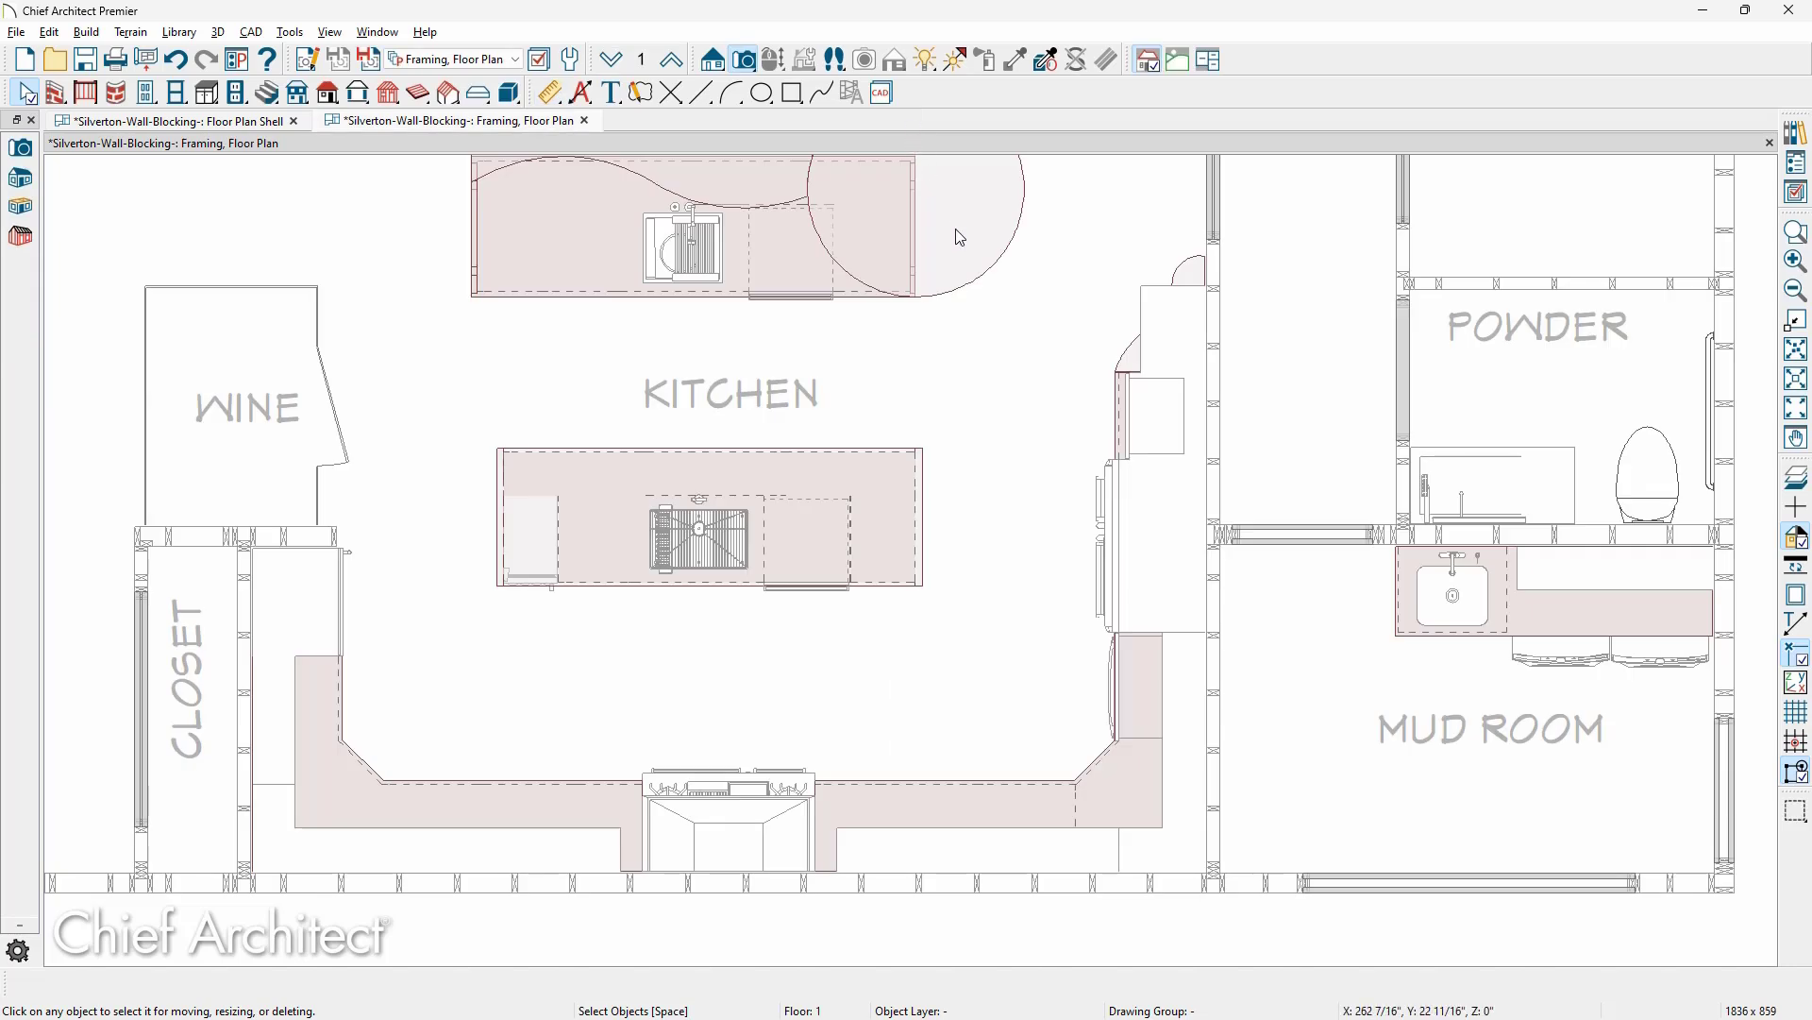
pyautogui.click(1219, 658)
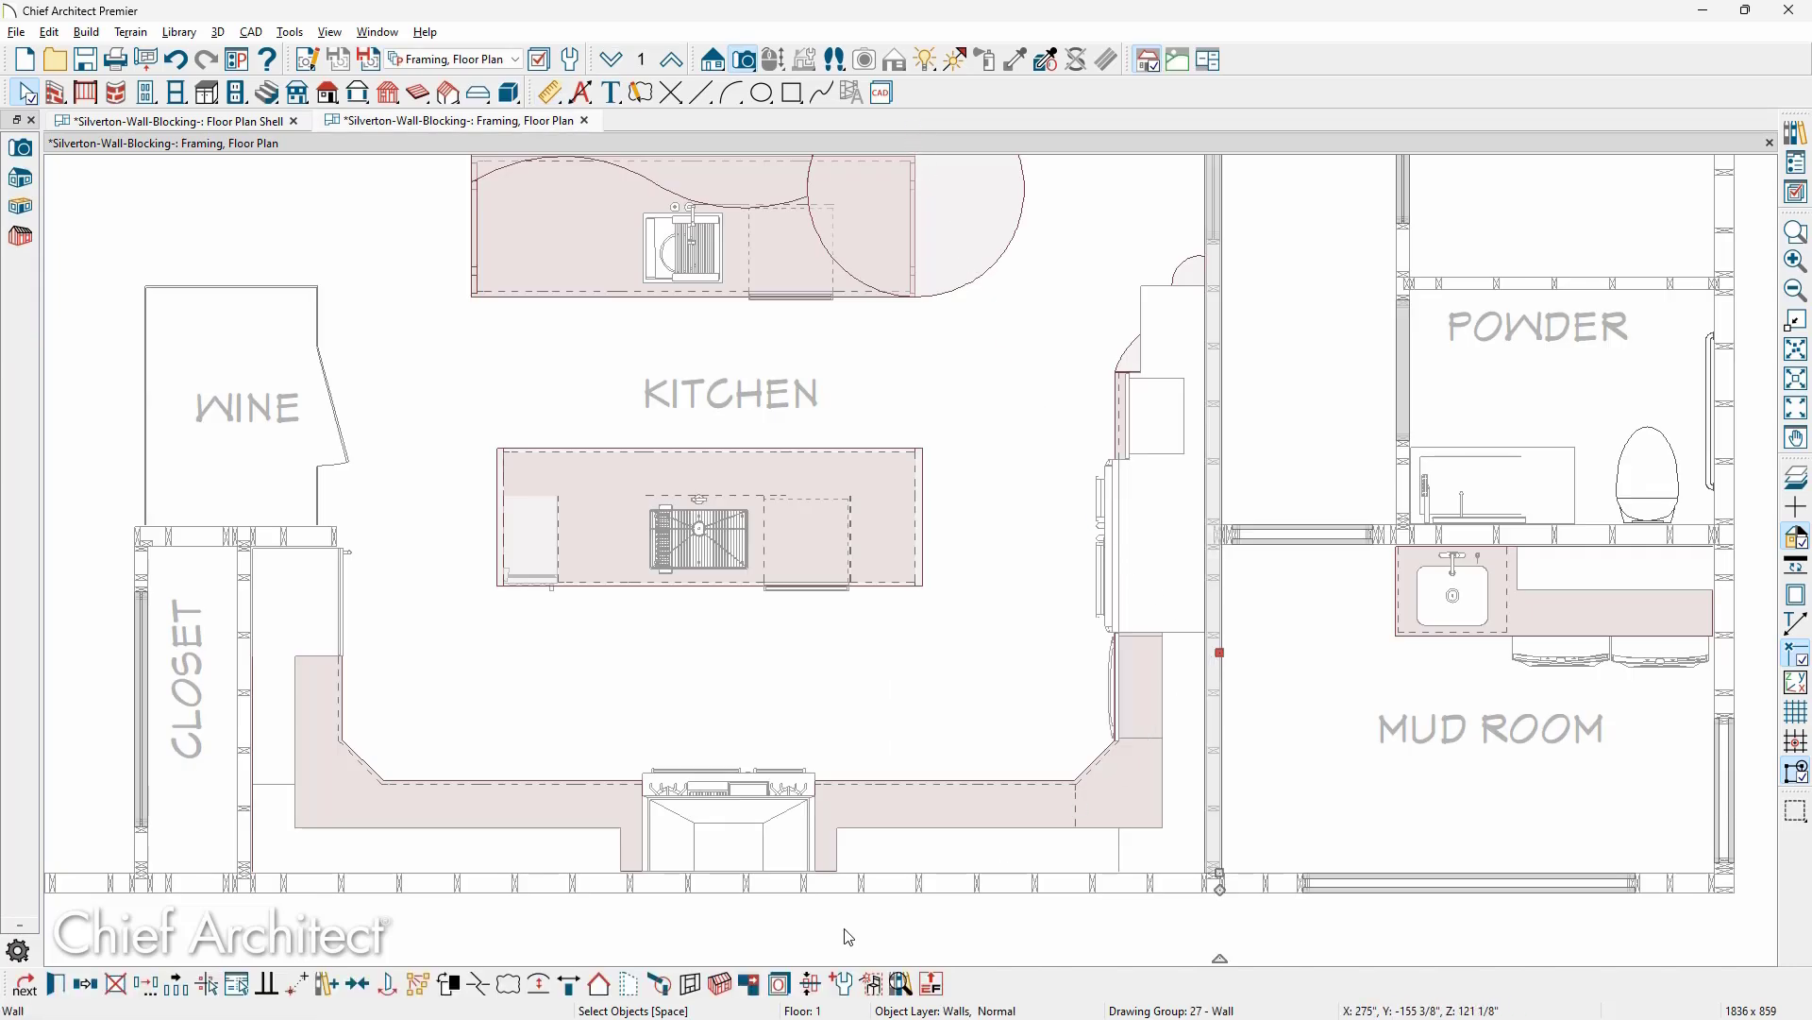
pyautogui.click(704, 985)
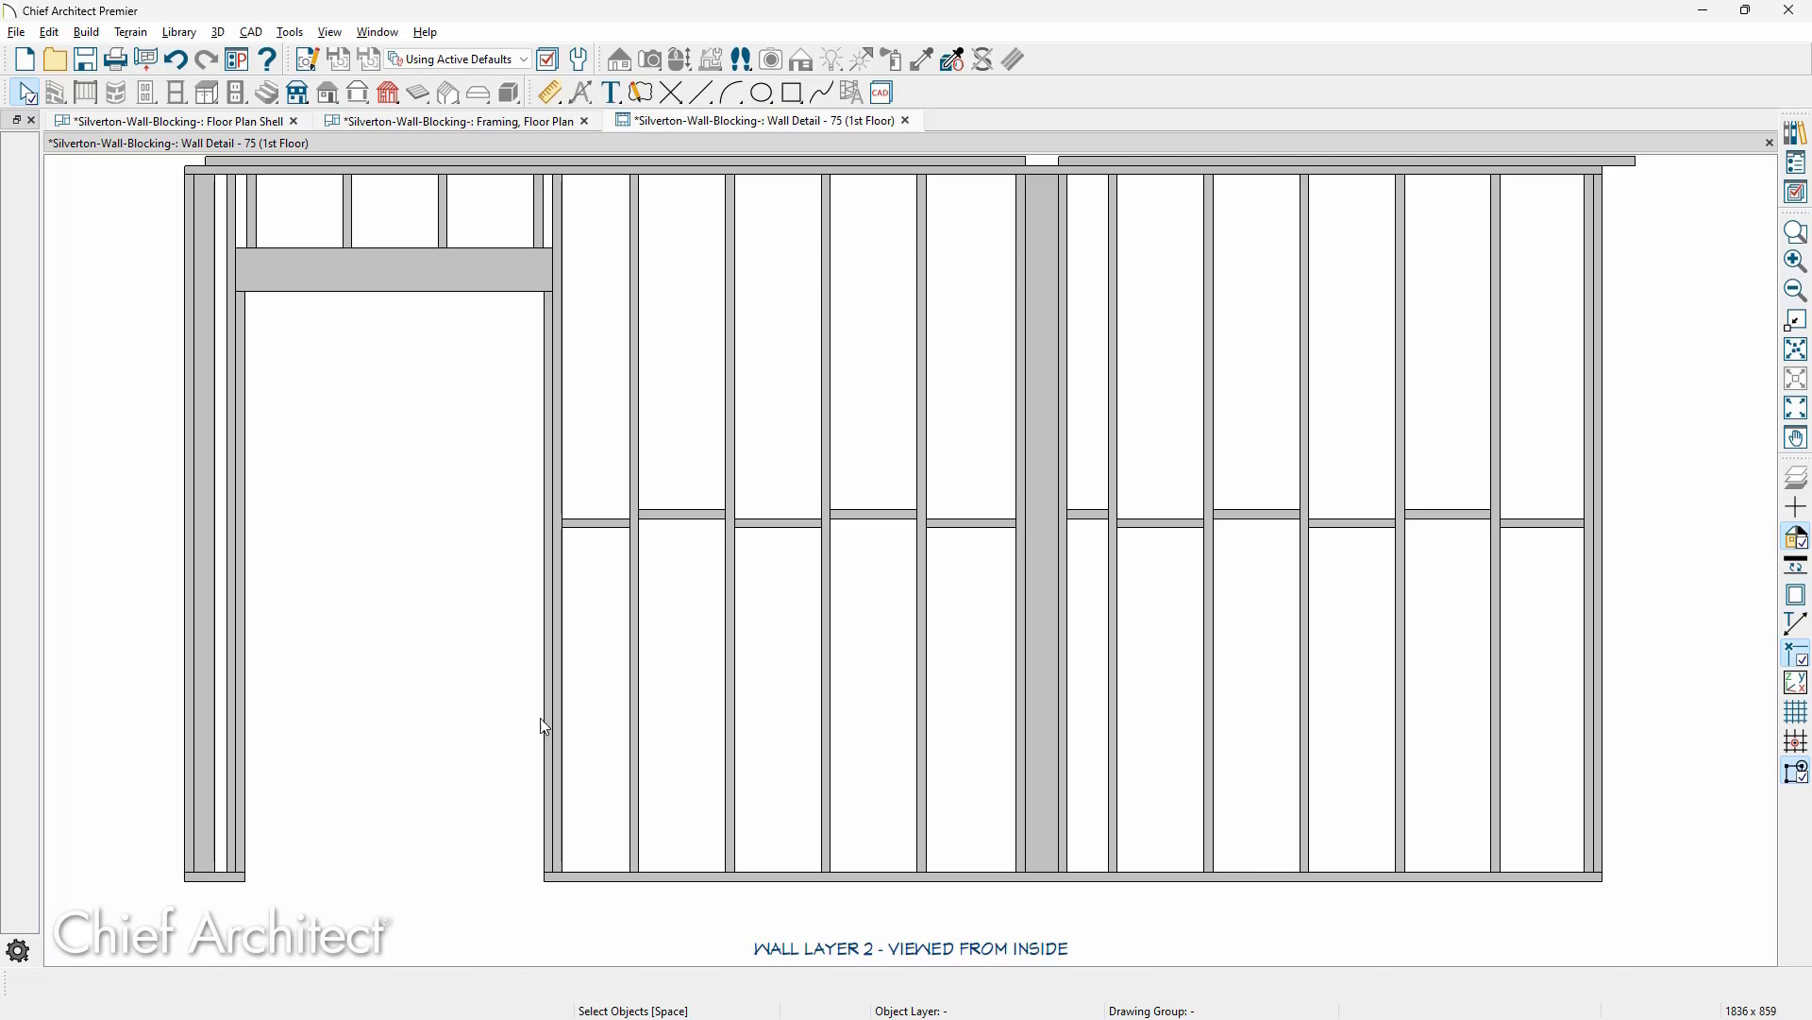
pyautogui.click(388, 94)
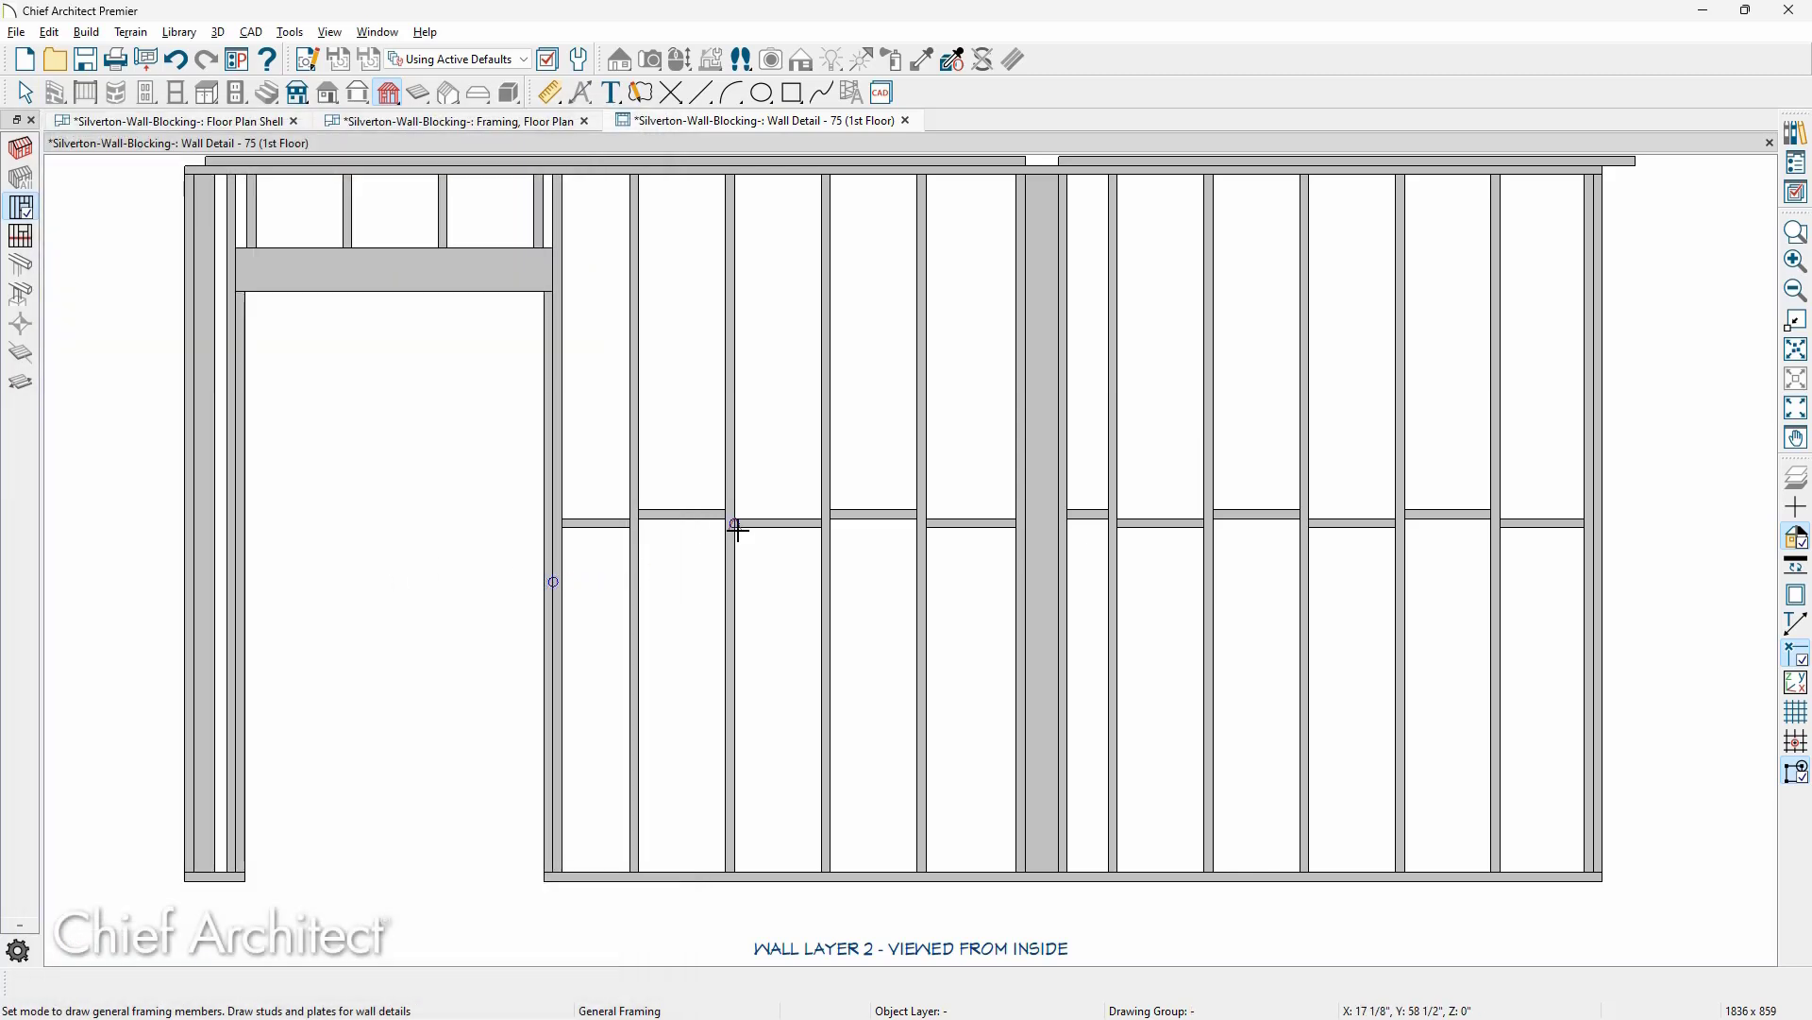
pyautogui.press('space')
# Set that wall's blocking to Flat To Inside, In Line, with a 5 1/2" width.
pyautogui.doubleClick(768, 525)
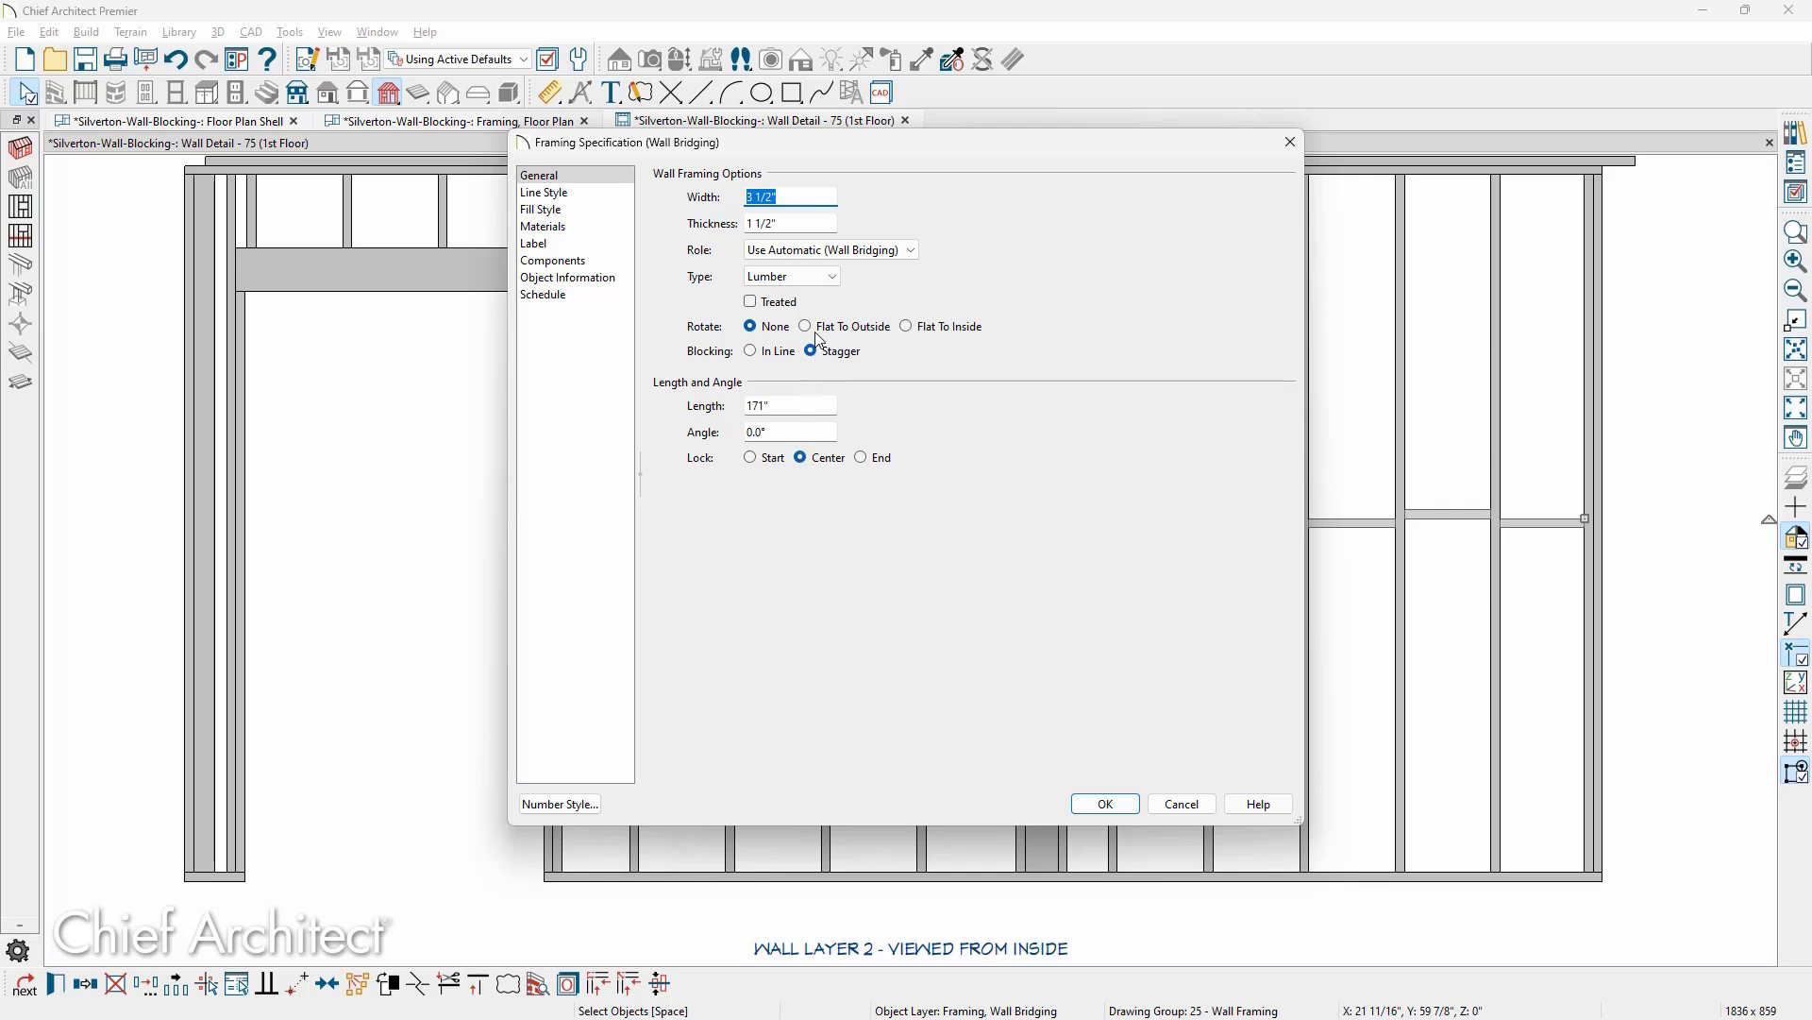
pyautogui.click(932, 330)
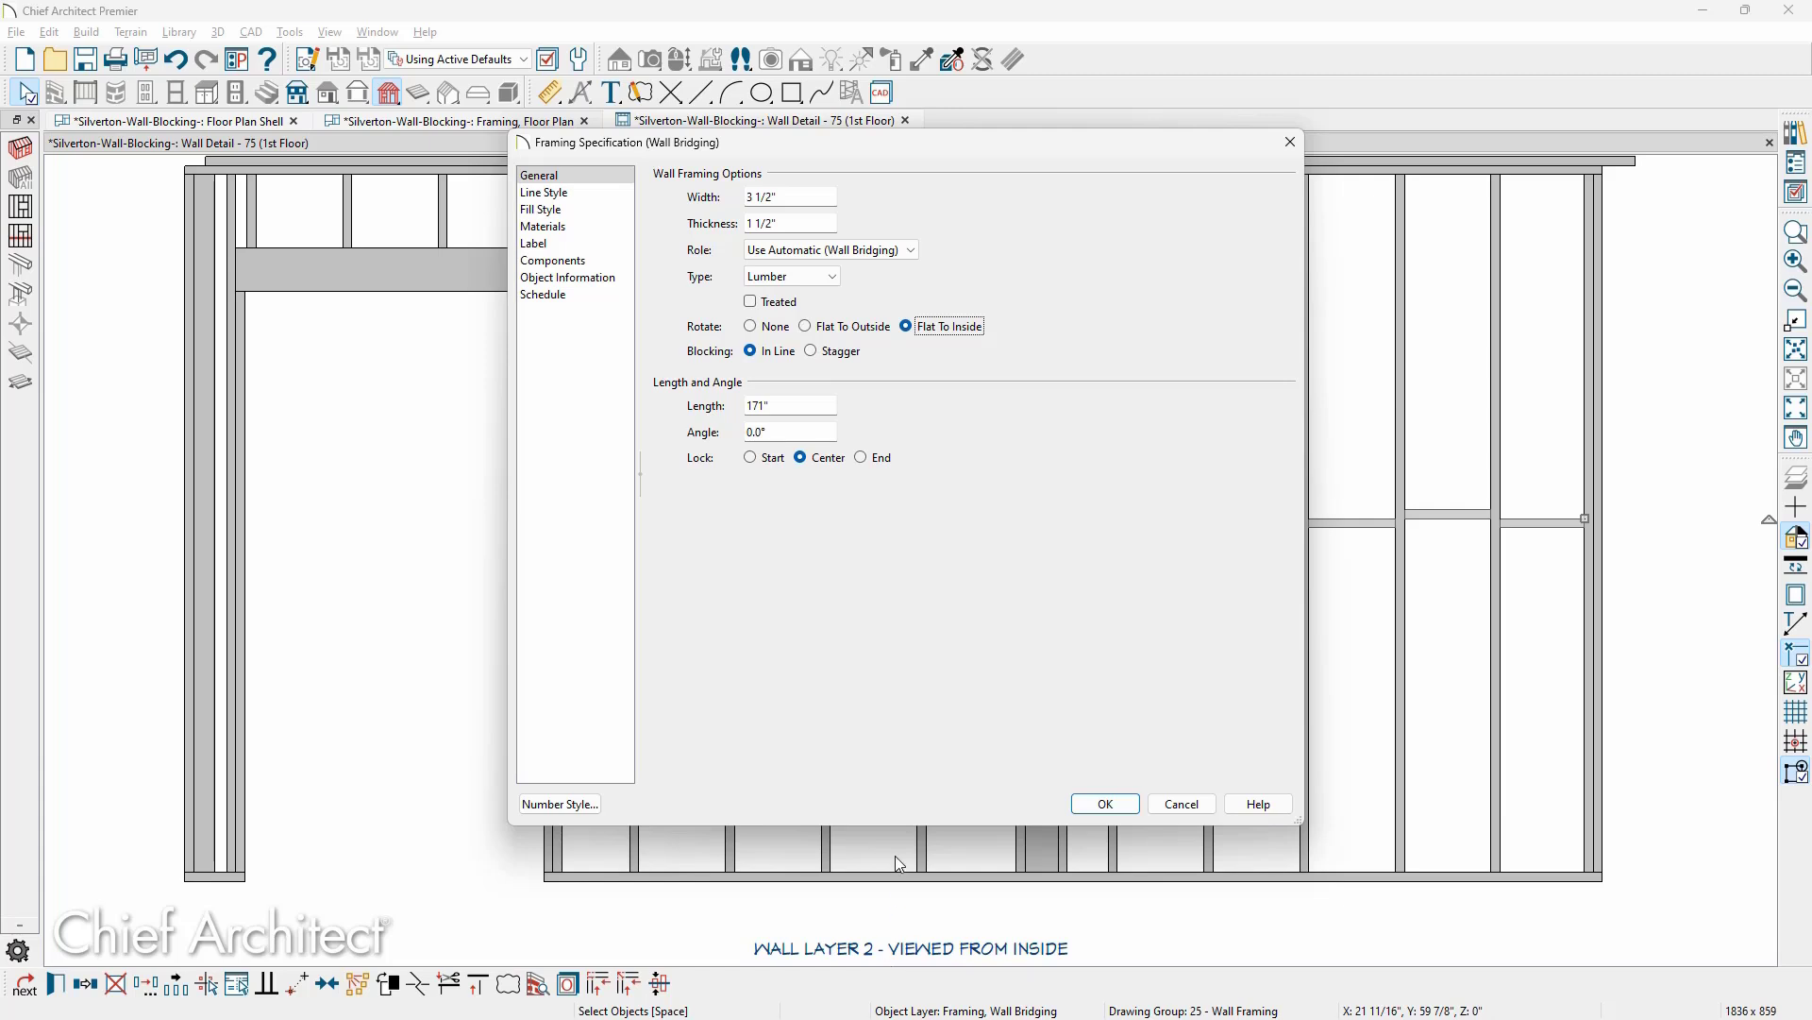
pyautogui.click(788, 199)
pyautogui.doubleClick(749, 197)
pyautogui.write('5')
pyautogui.press('Tab')
# Apply the blocking specification and dimension the blocking to sit 54" above the bottom plate.
pyautogui.click(1109, 808)
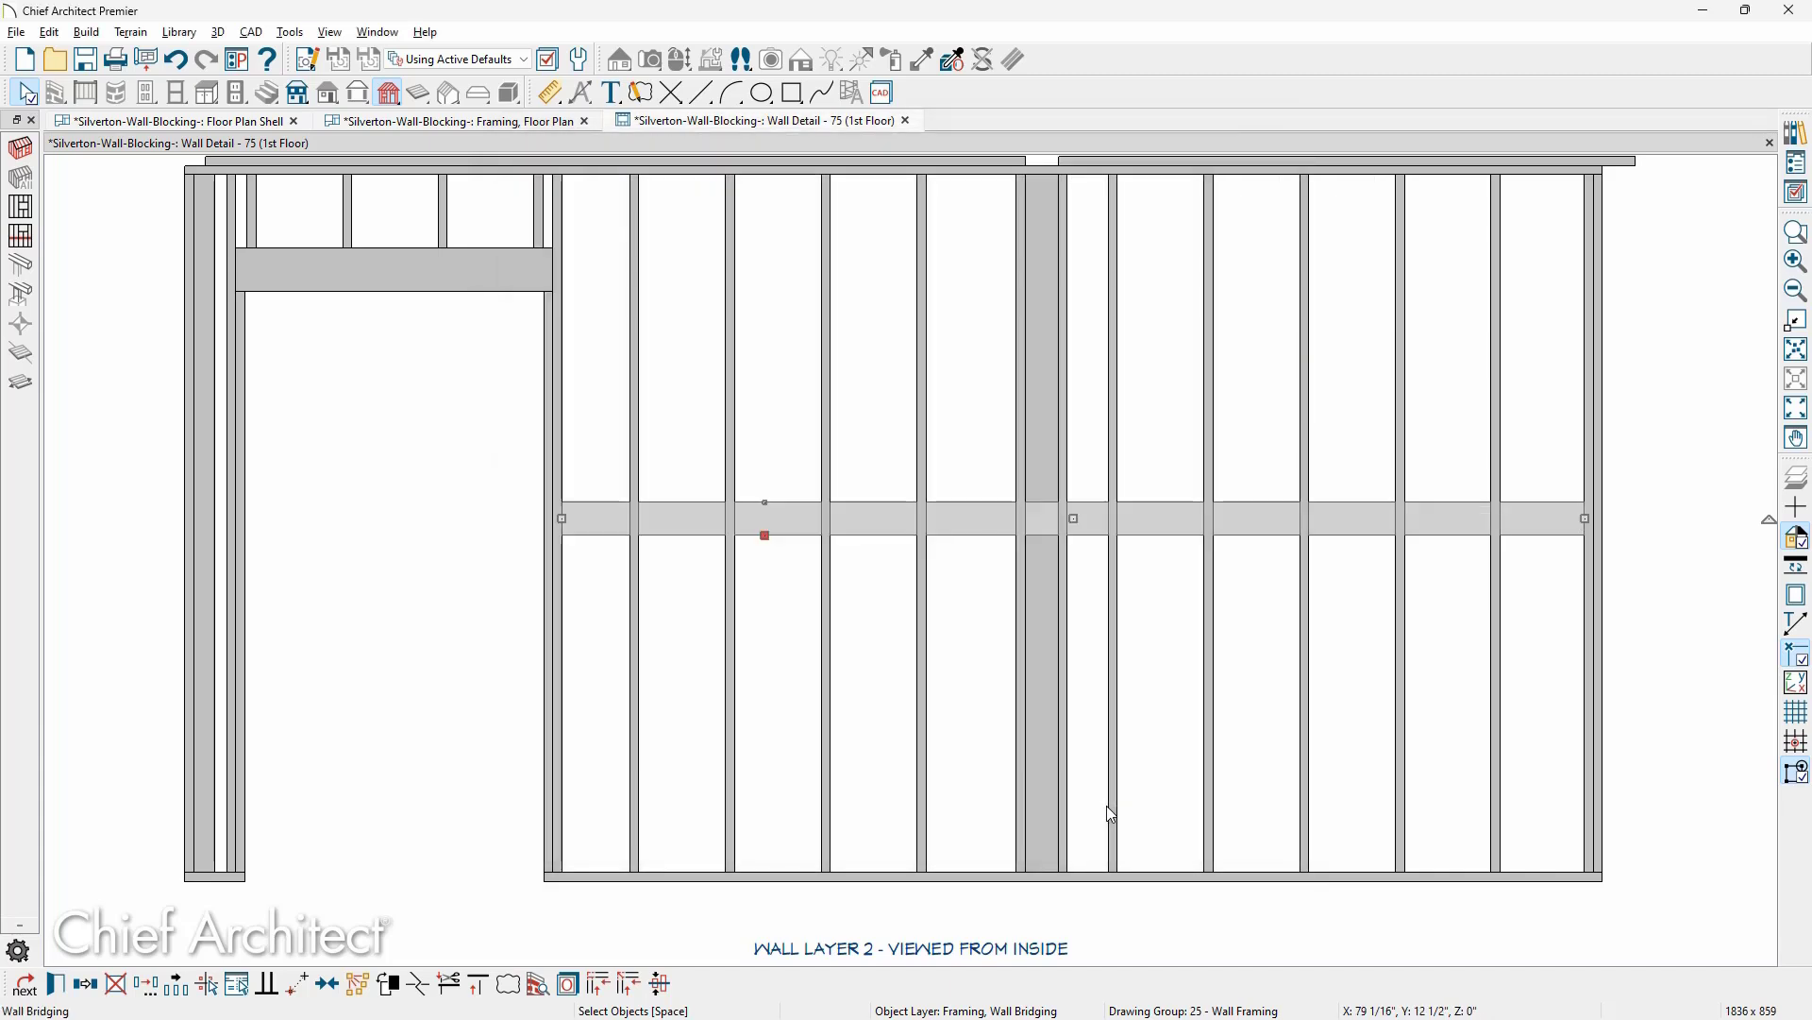
pyautogui.click(551, 92)
pyautogui.click(22, 178)
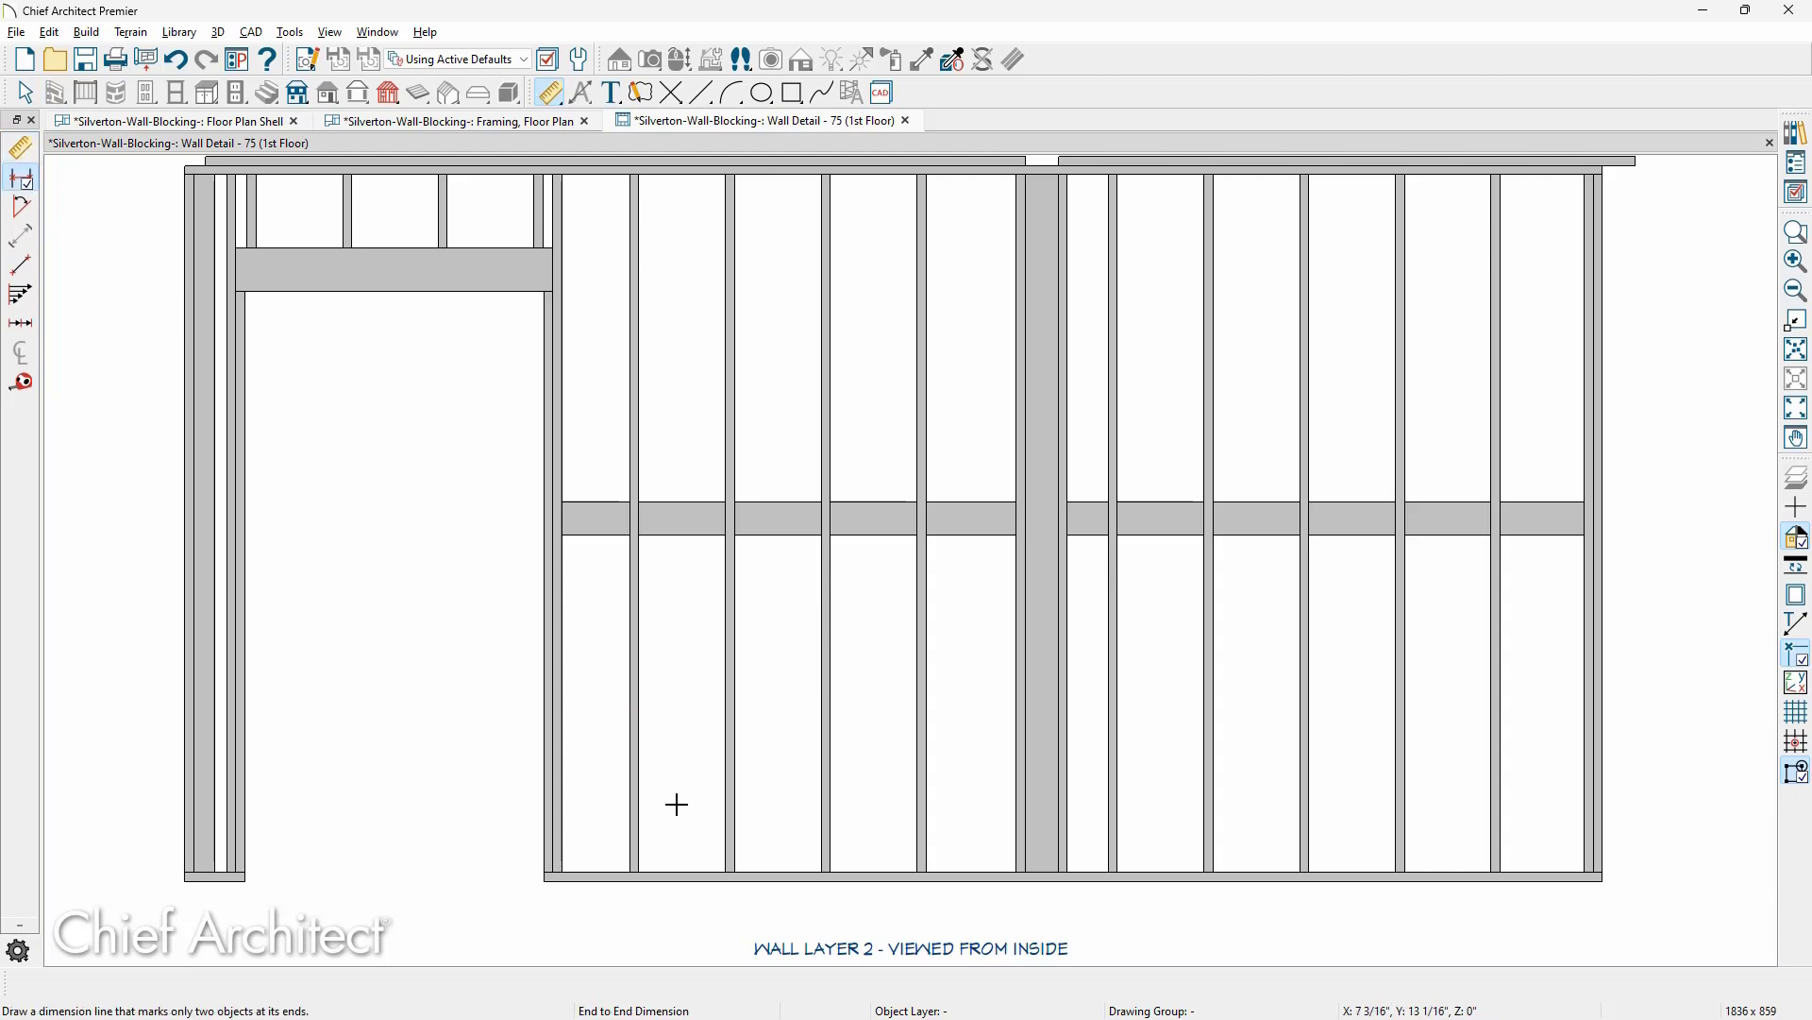
pyautogui.moveTo(667, 865); pyautogui.dragTo(679, 530)
pyautogui.press('space')
pyautogui.click(700, 519)
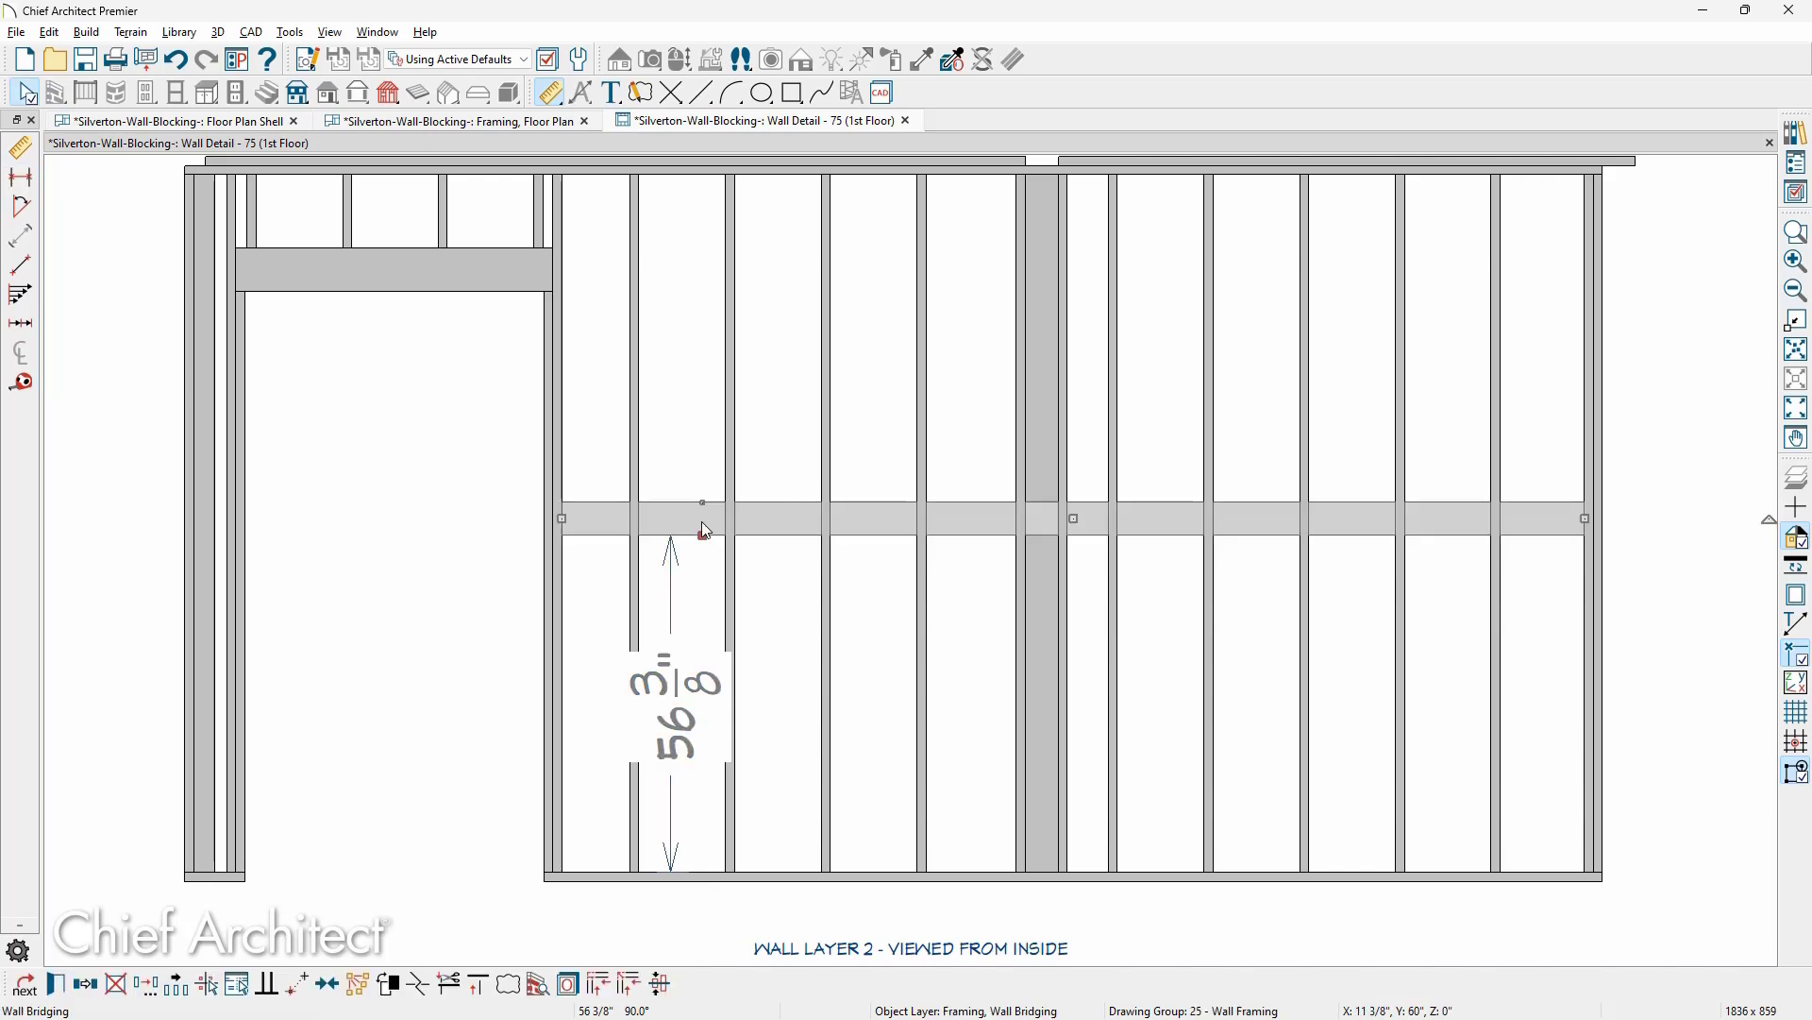
pyautogui.click(680, 694)
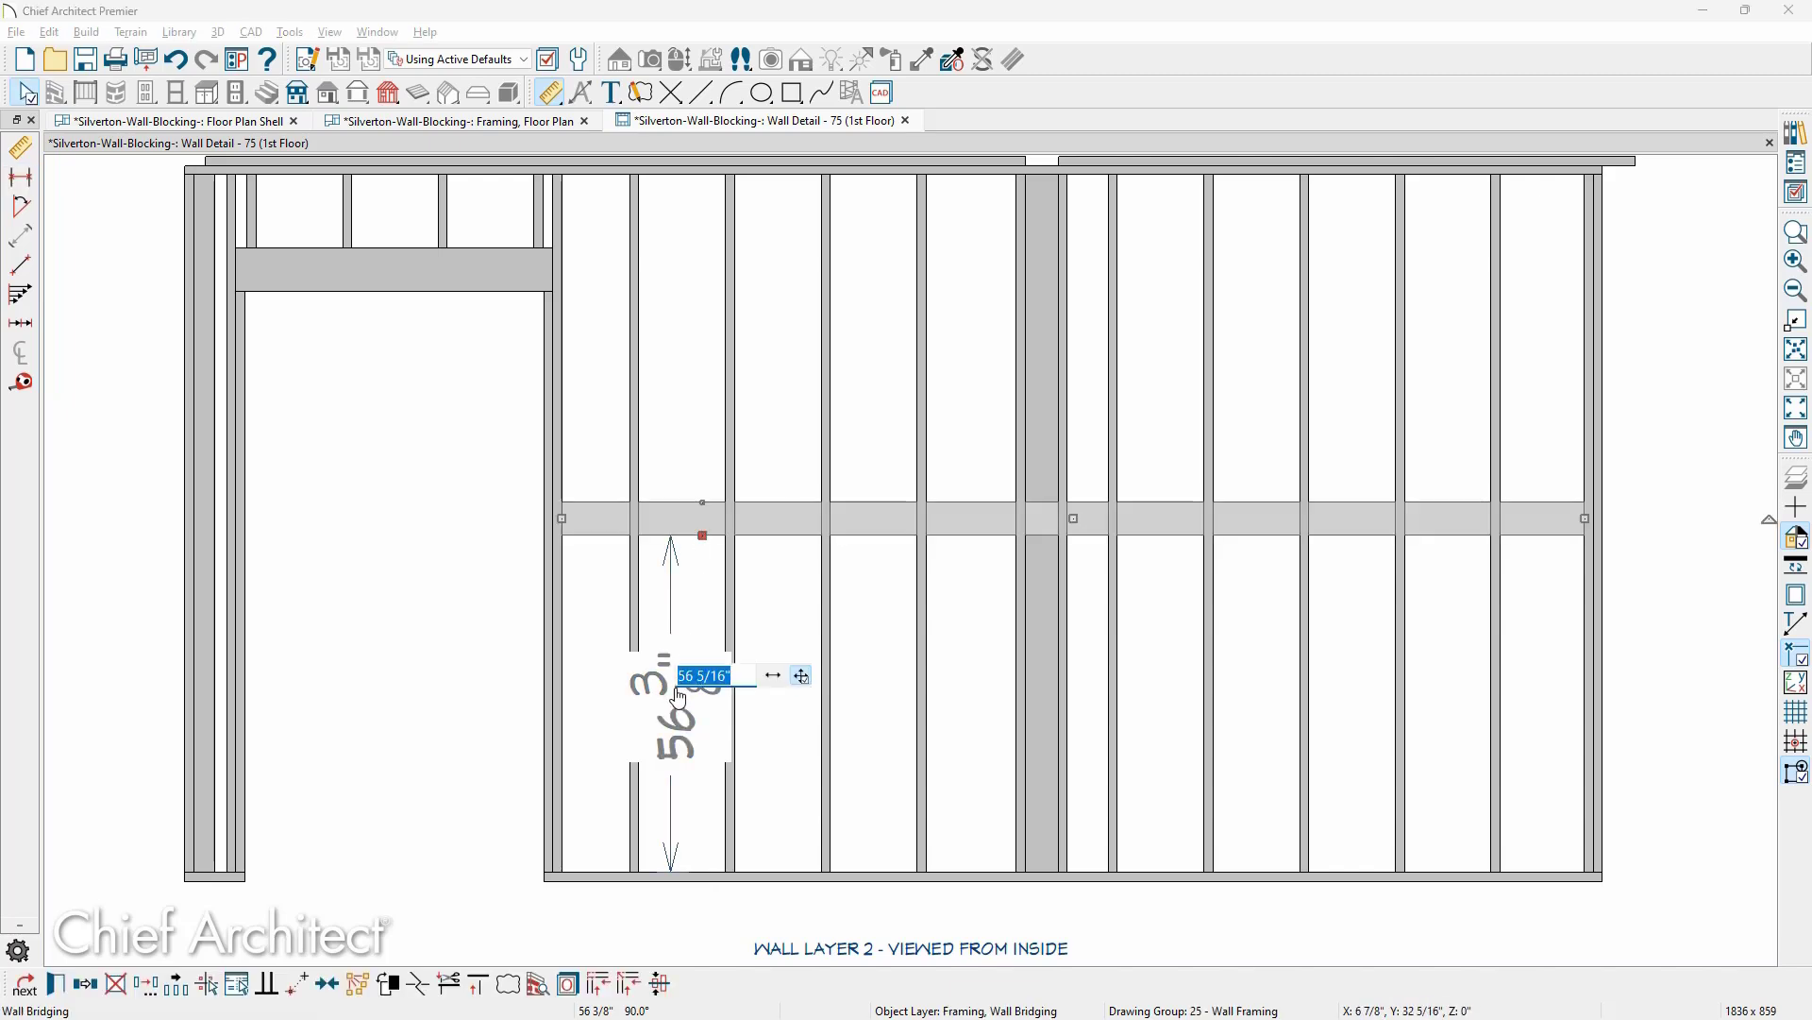
pyautogui.write('54')
pyautogui.press('Return')
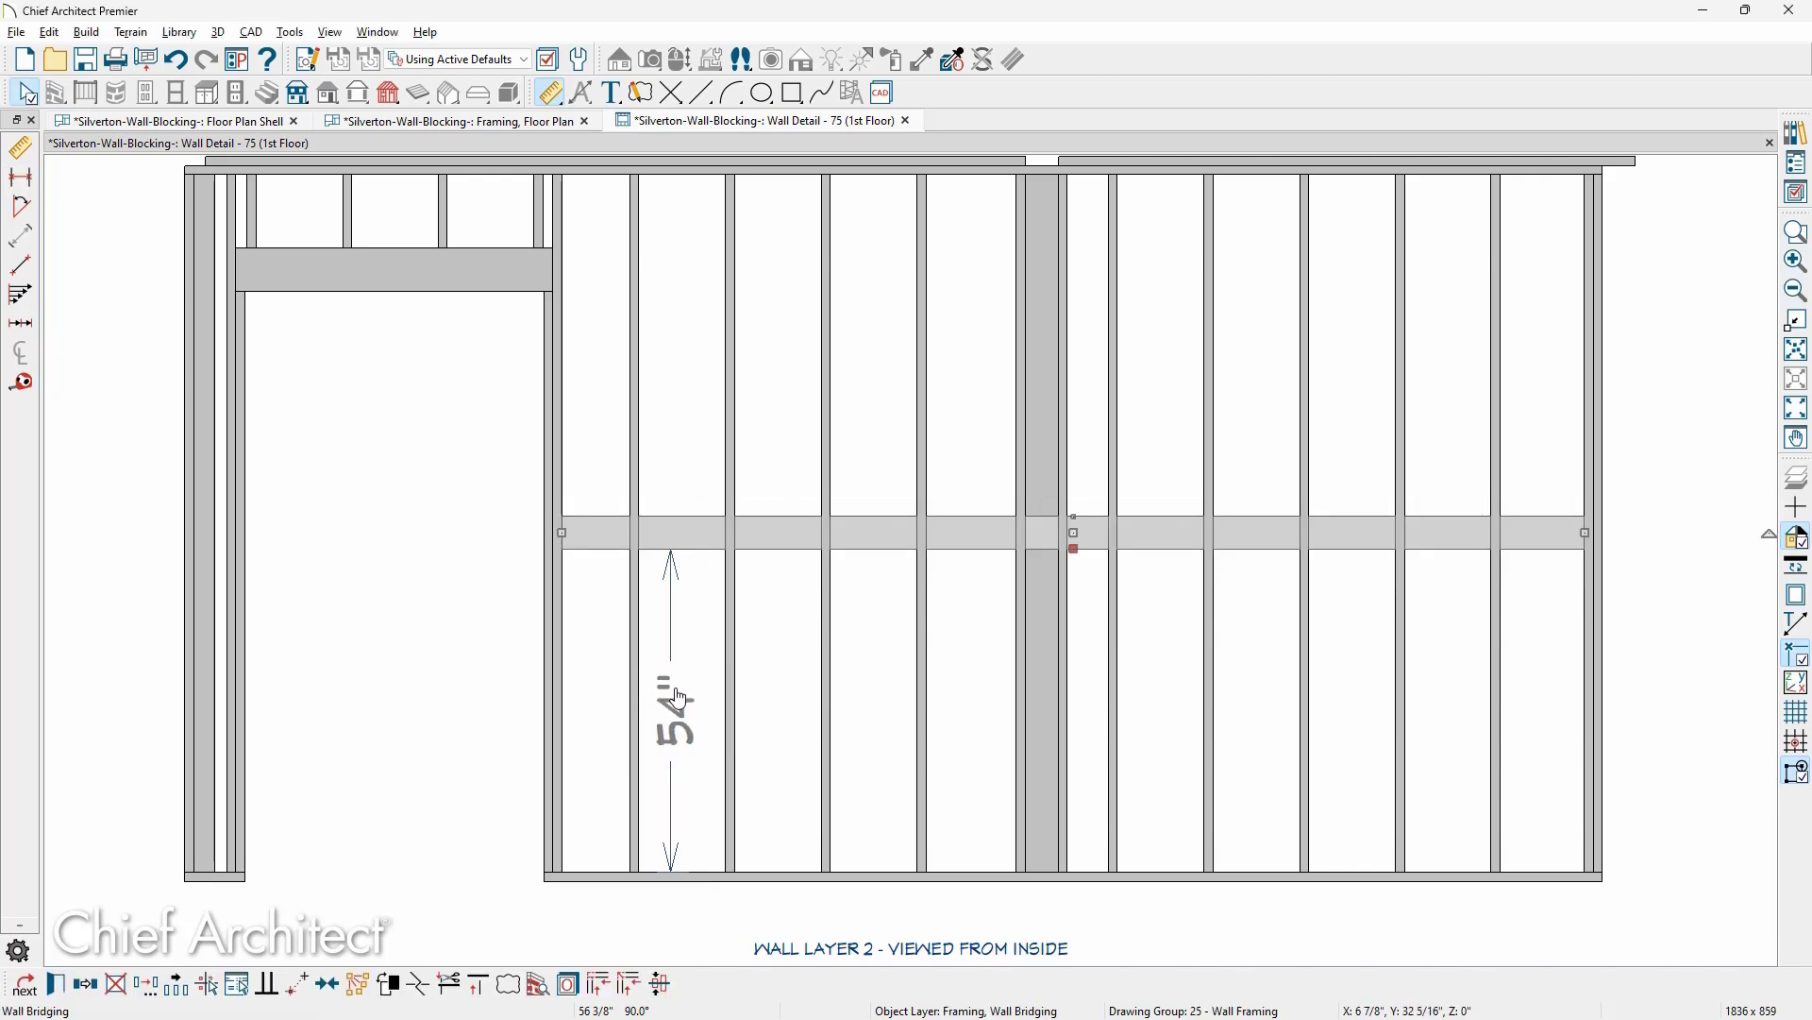
pyautogui.press('Escape')
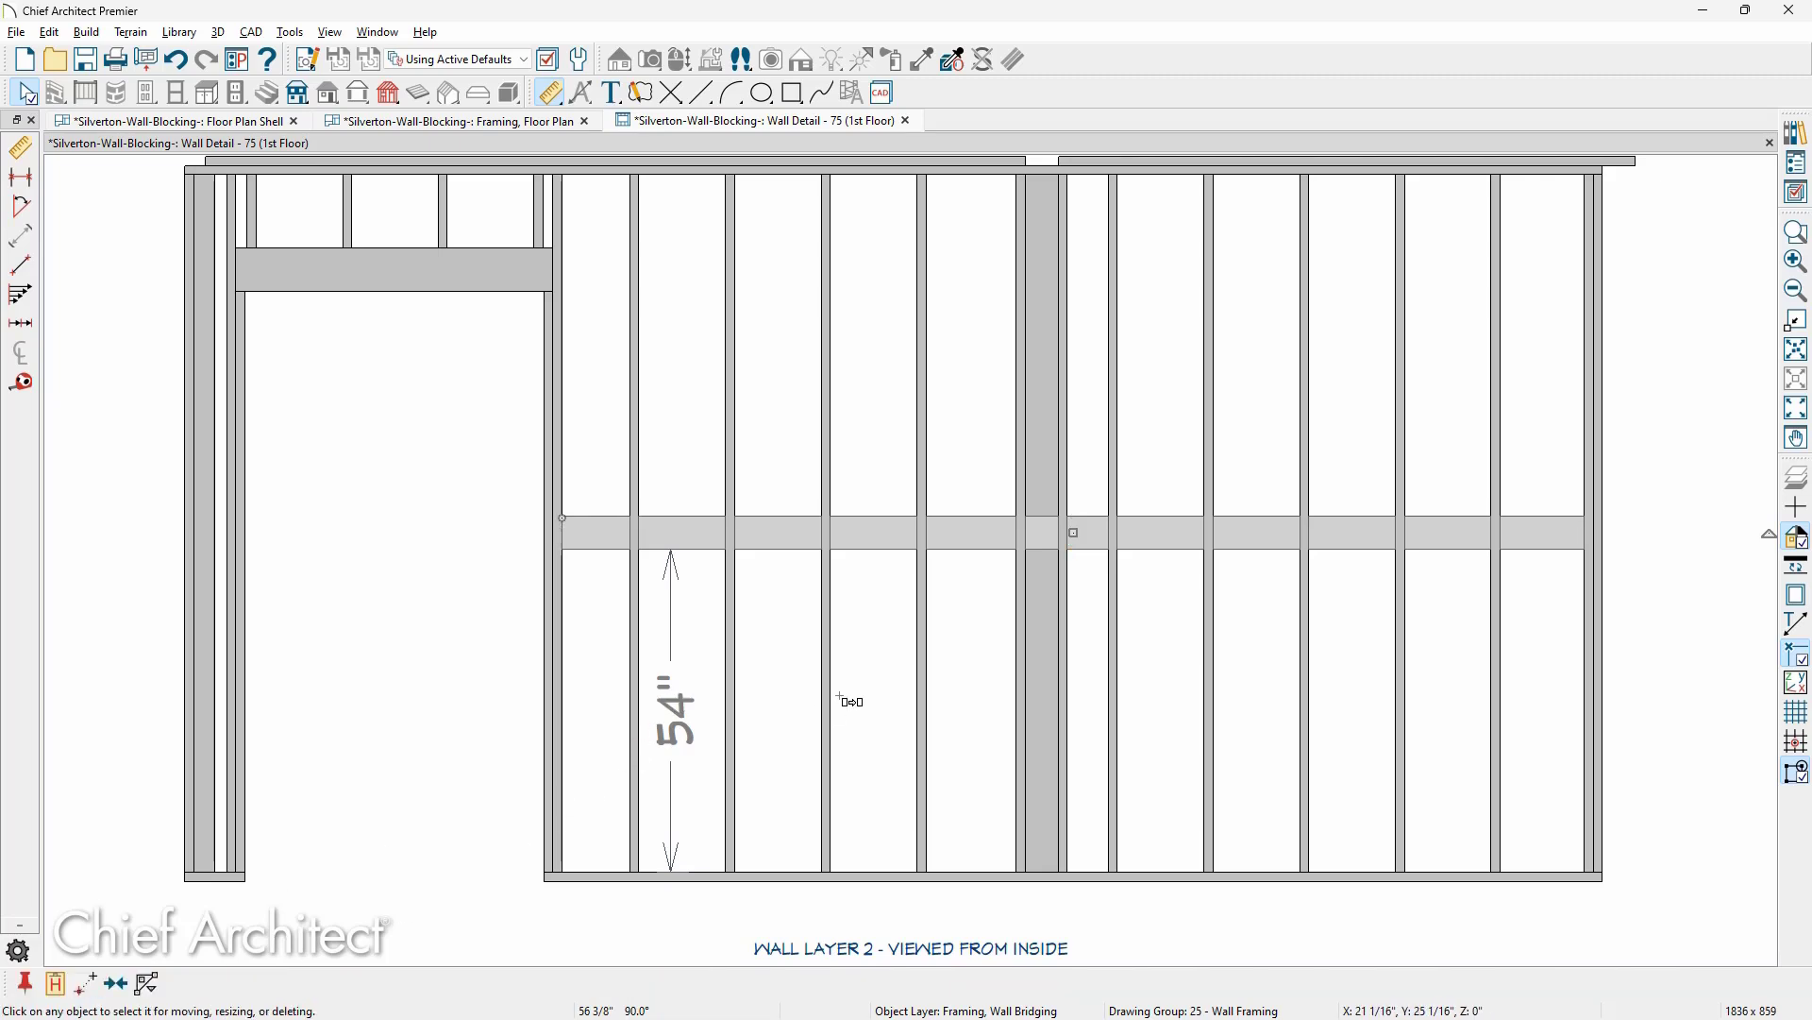
# Copy the blocking row upward with a 40" vertical offset to add a second row.
pyautogui.click(1076, 535)
pyautogui.moveTo(1076, 534); pyautogui.dragTo(1073, 434)
pyautogui.press('Tab')
pyautogui.moveTo(1180, 483); pyautogui.dragTo(1123, 488)
pyautogui.write('40')
pyautogui.press('Return')
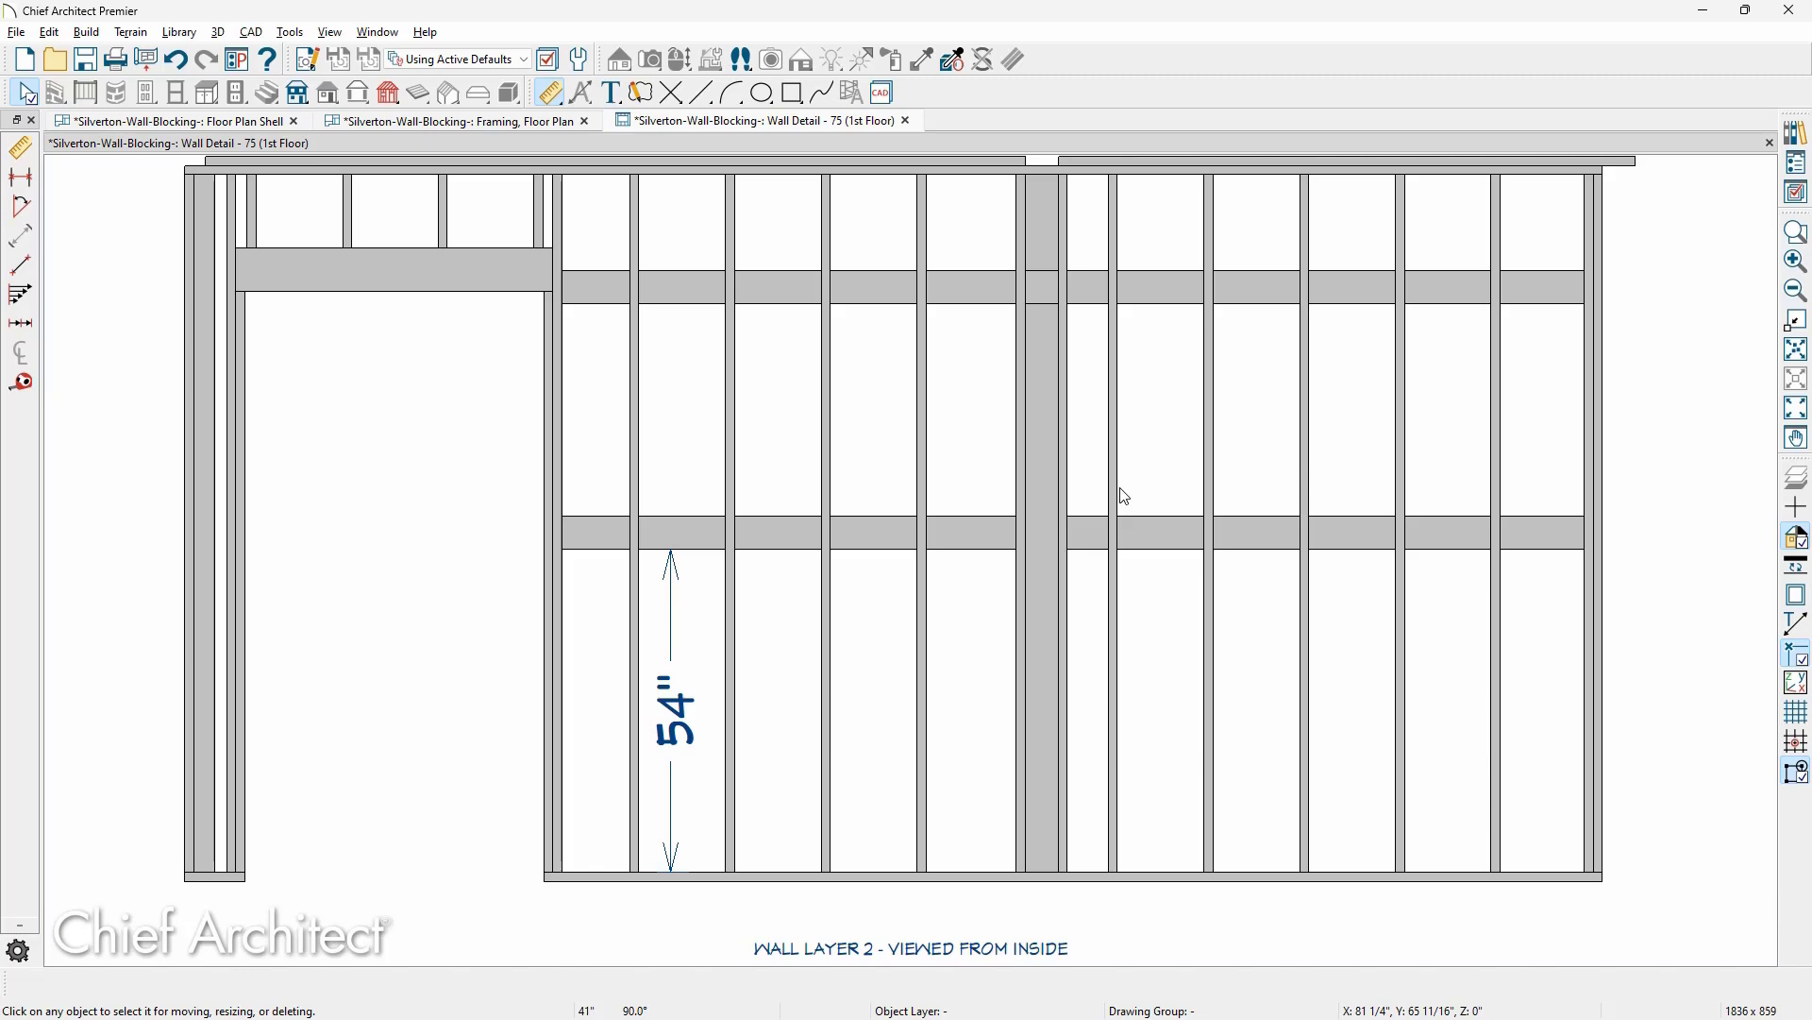
# Show a Perspective Framing Overview, zoomed and orbited toward the kitchen wall's blocking rows.
pyautogui.click(906, 120)
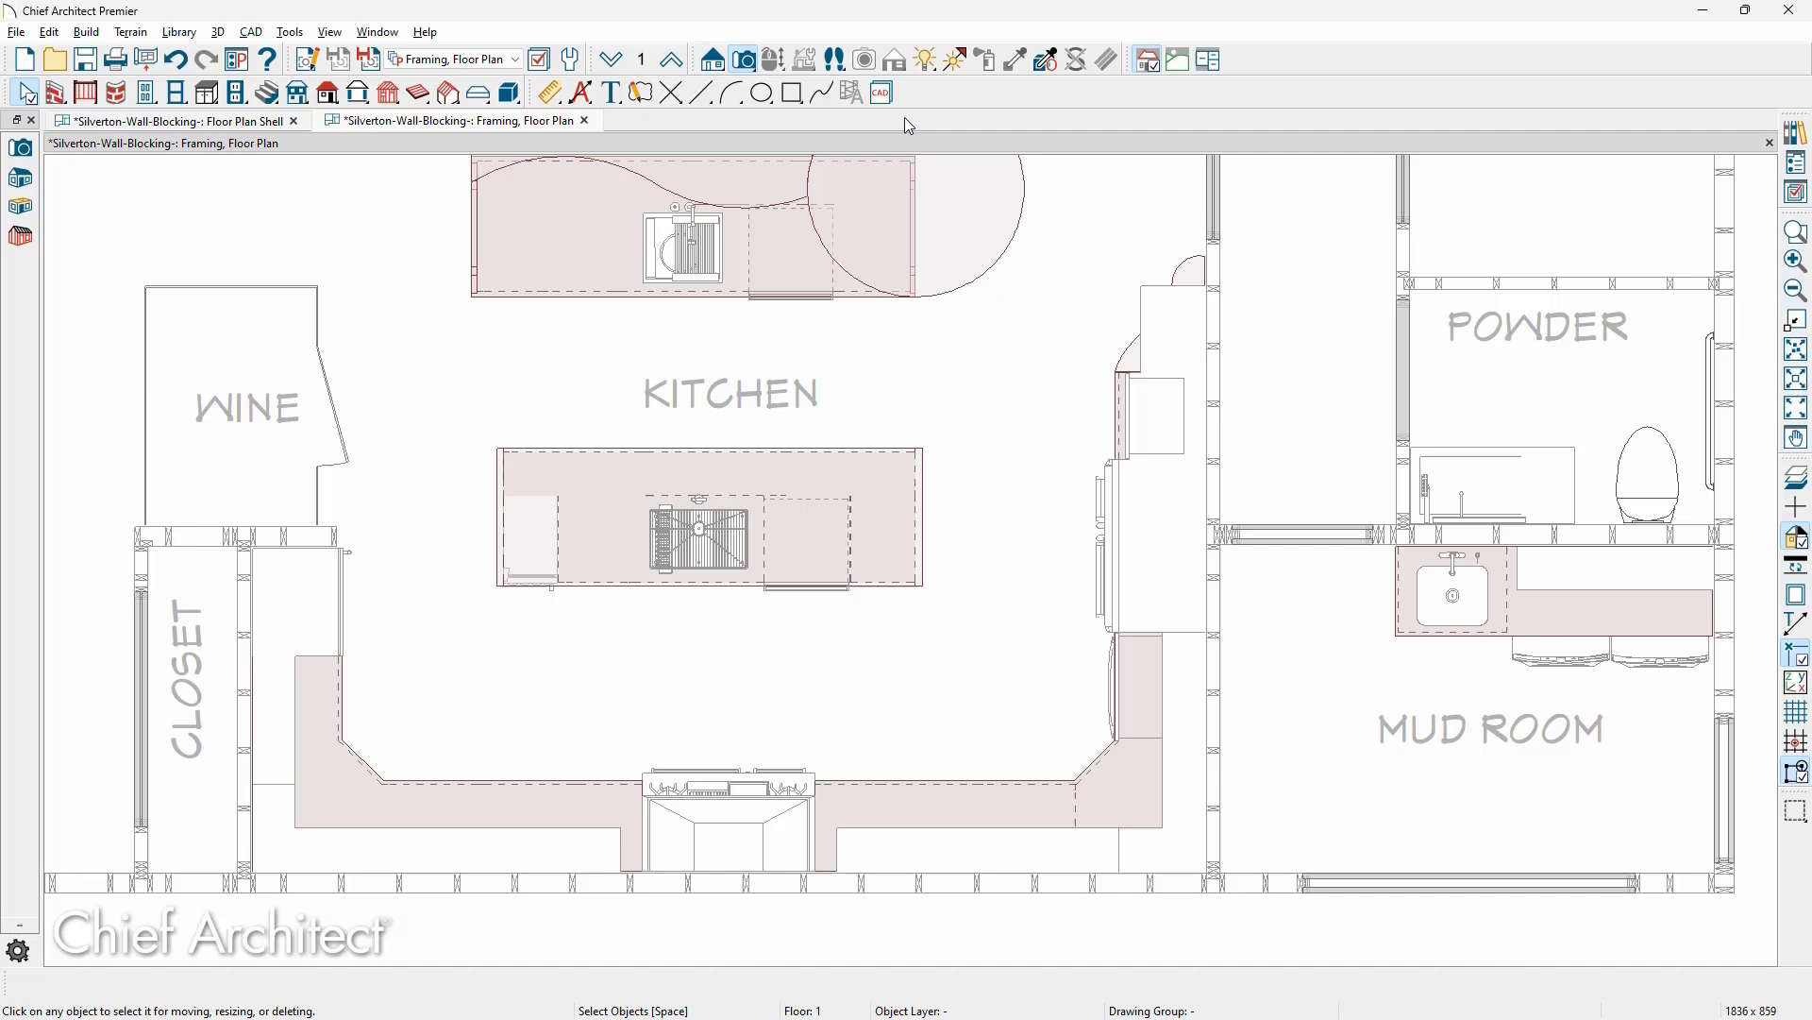
pyautogui.click(746, 61)
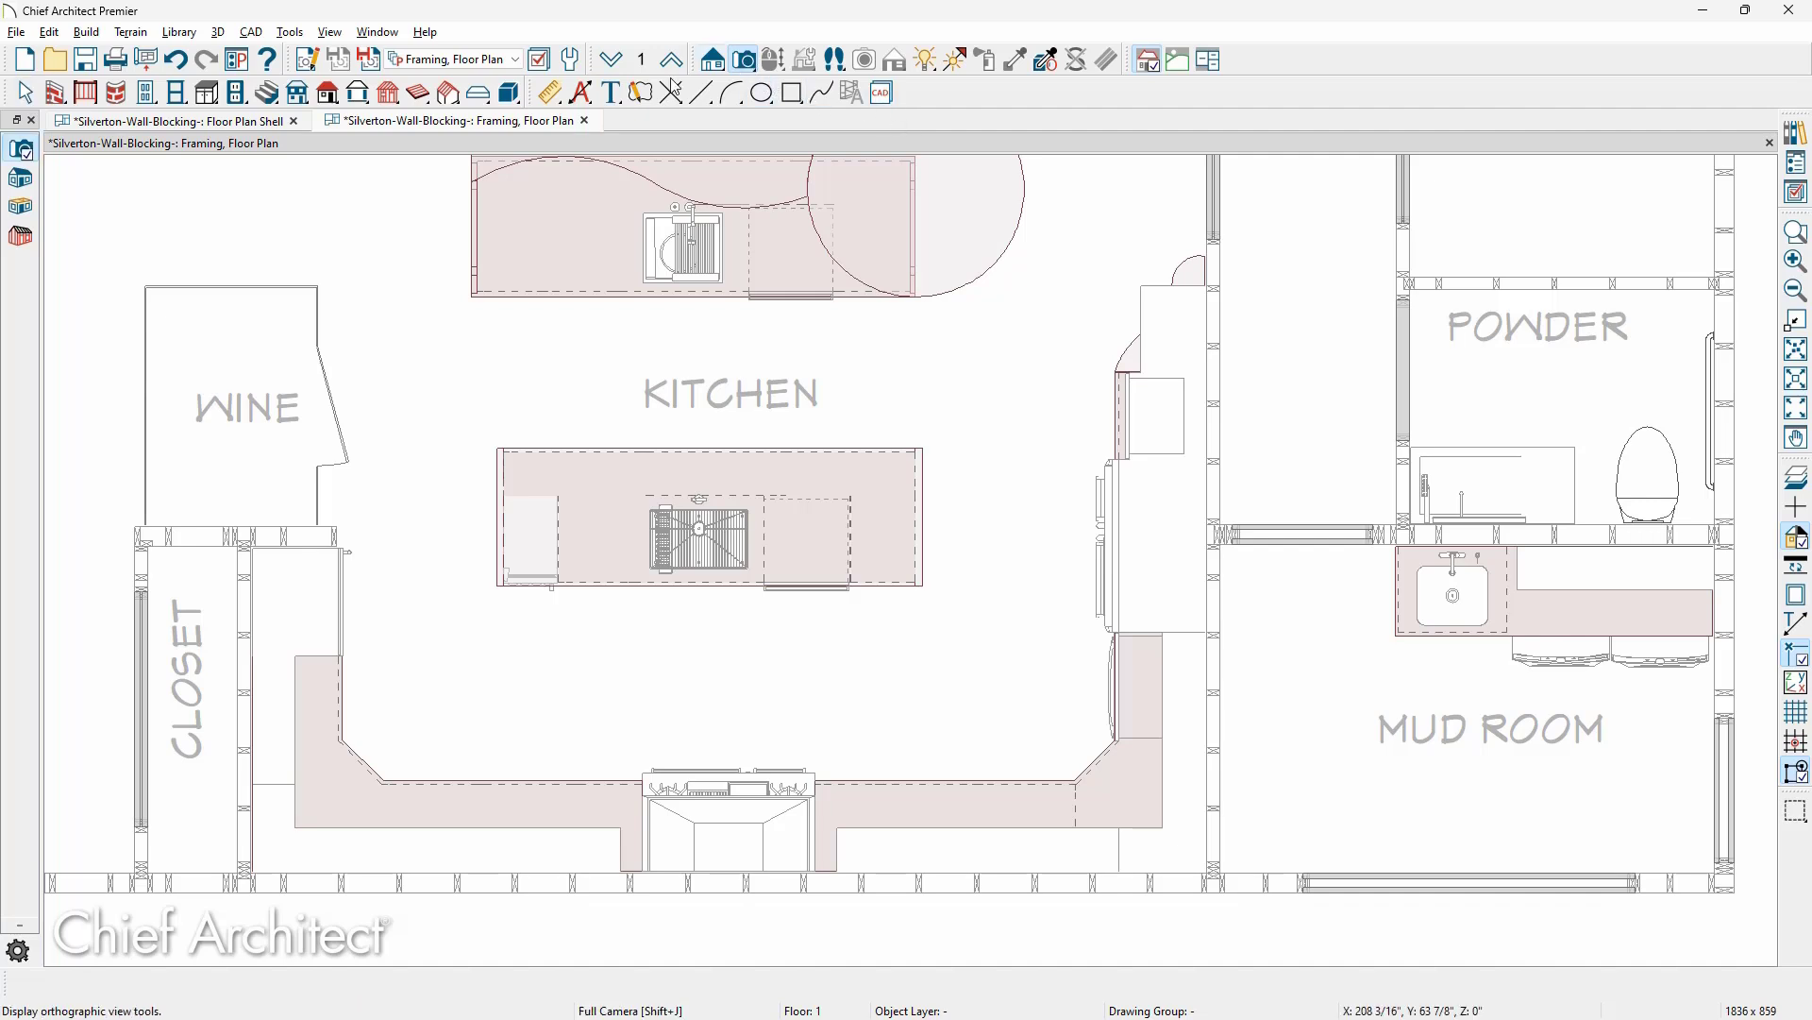
pyautogui.click(22, 238)
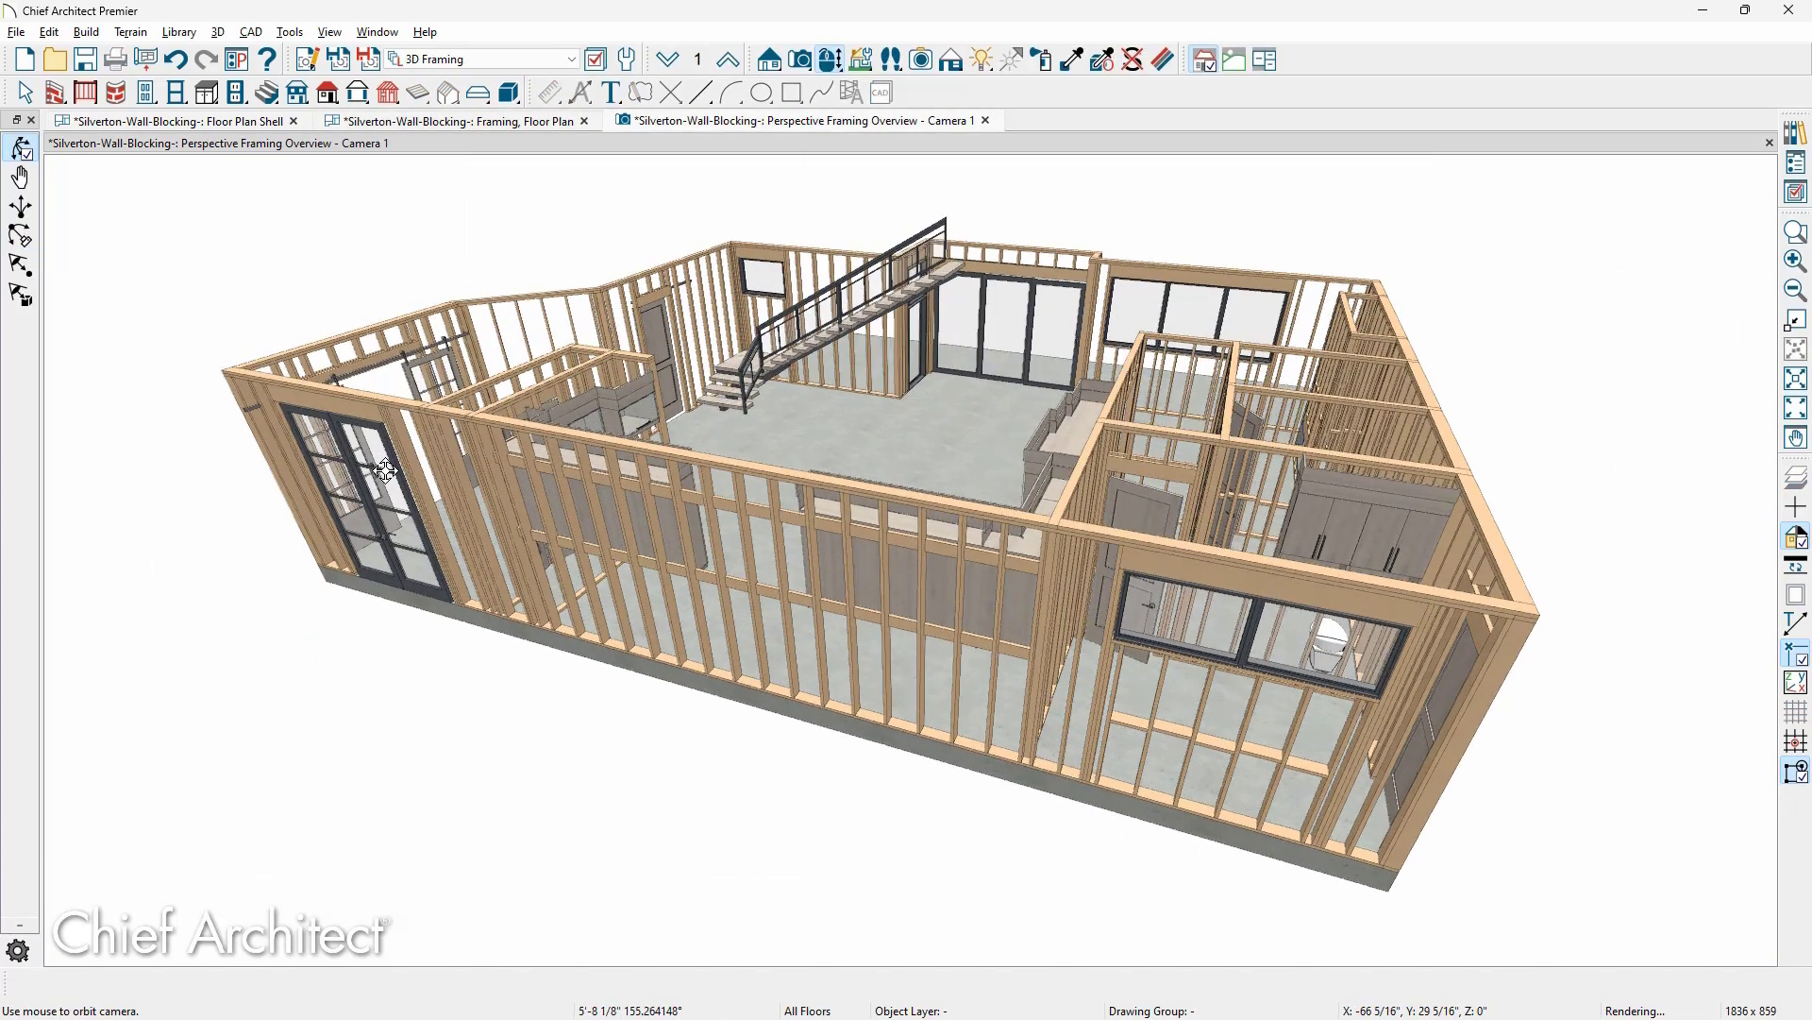
pyautogui.scroll(3, 789, 589)
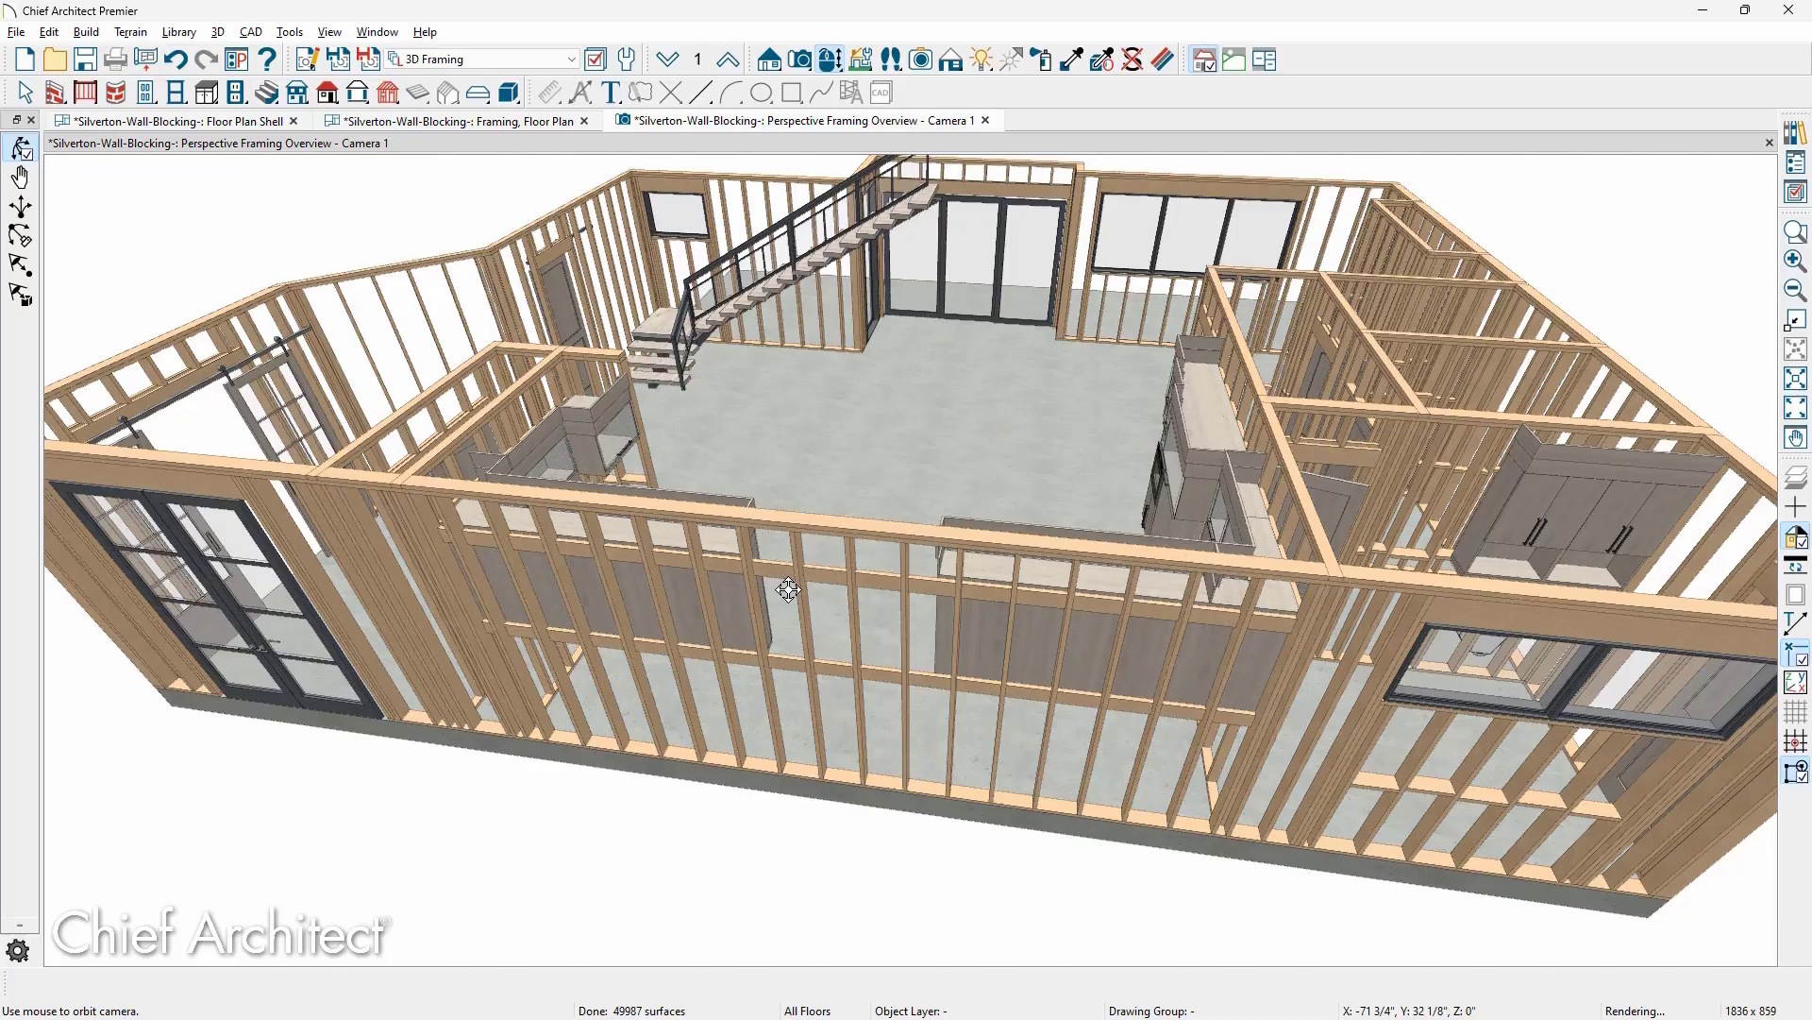
pyautogui.moveTo(789, 589); pyautogui.dragTo(837, 400)
pyautogui.scroll(3, 951, 538)
pyautogui.scroll(2, 958, 539)
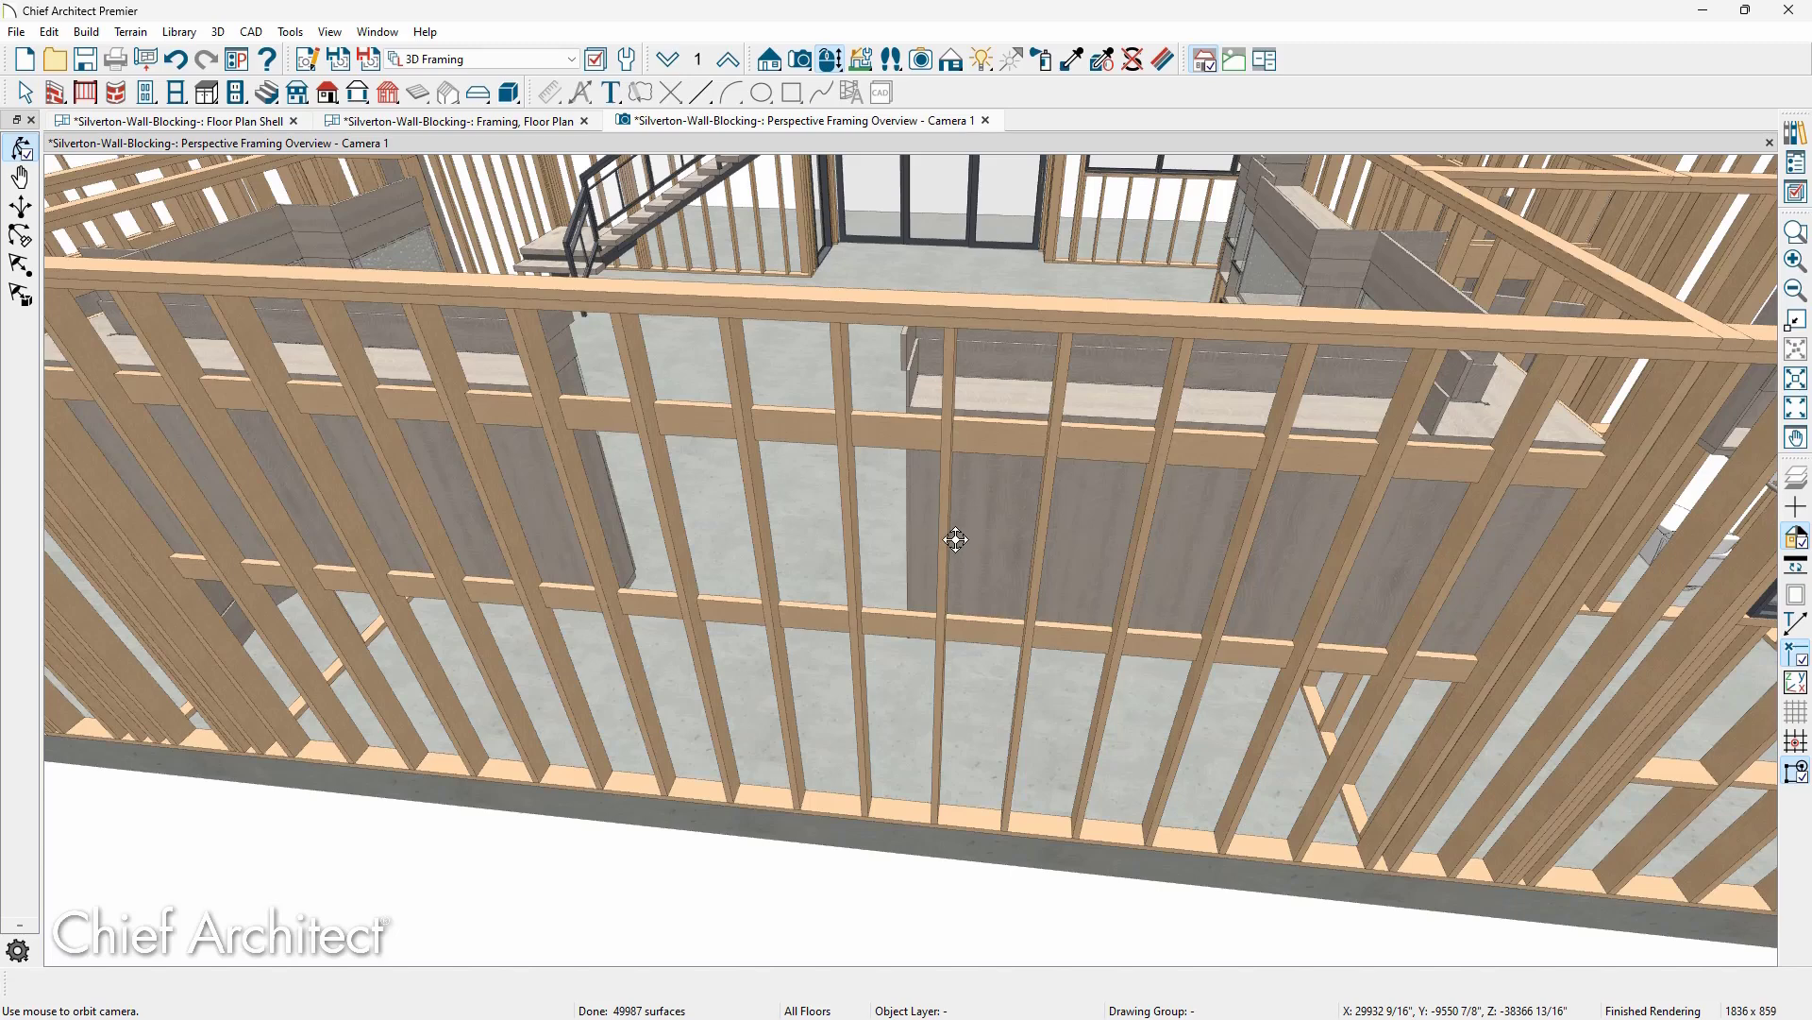
# Cut a back-clipped cross section across the kitchen near the stove.
pyautogui.click(551, 121)
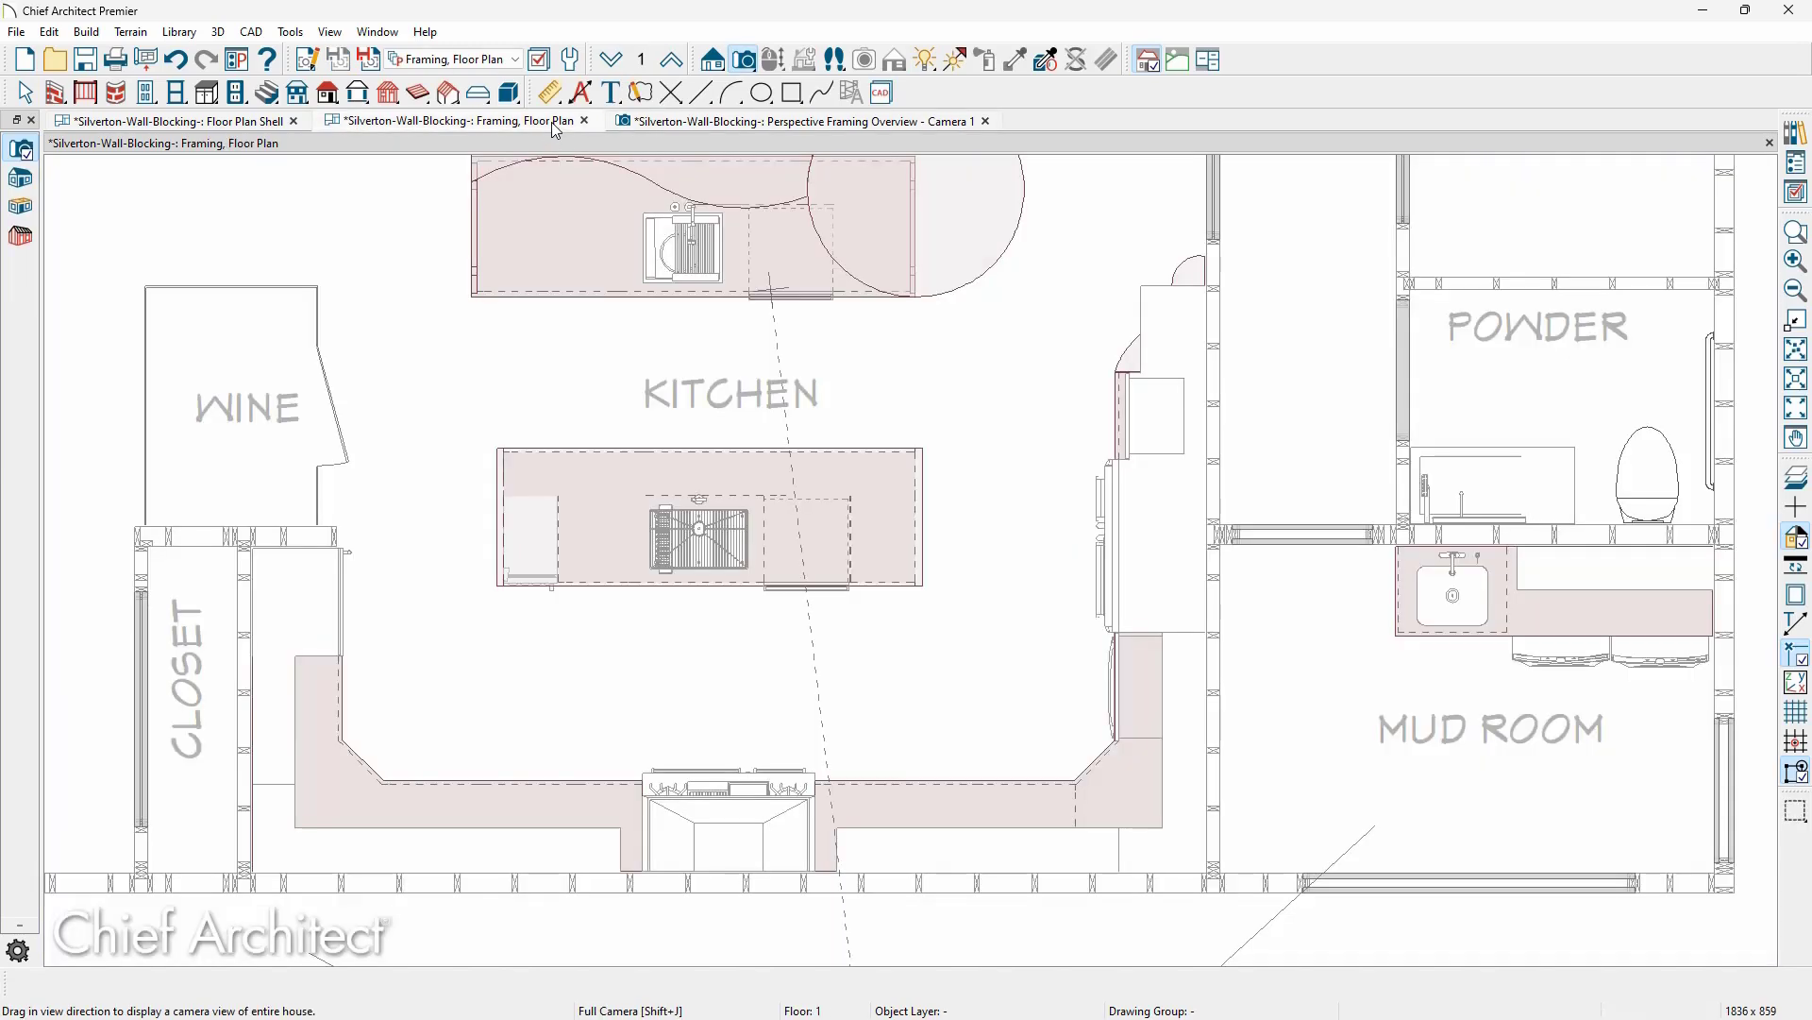
pyautogui.click(713, 61)
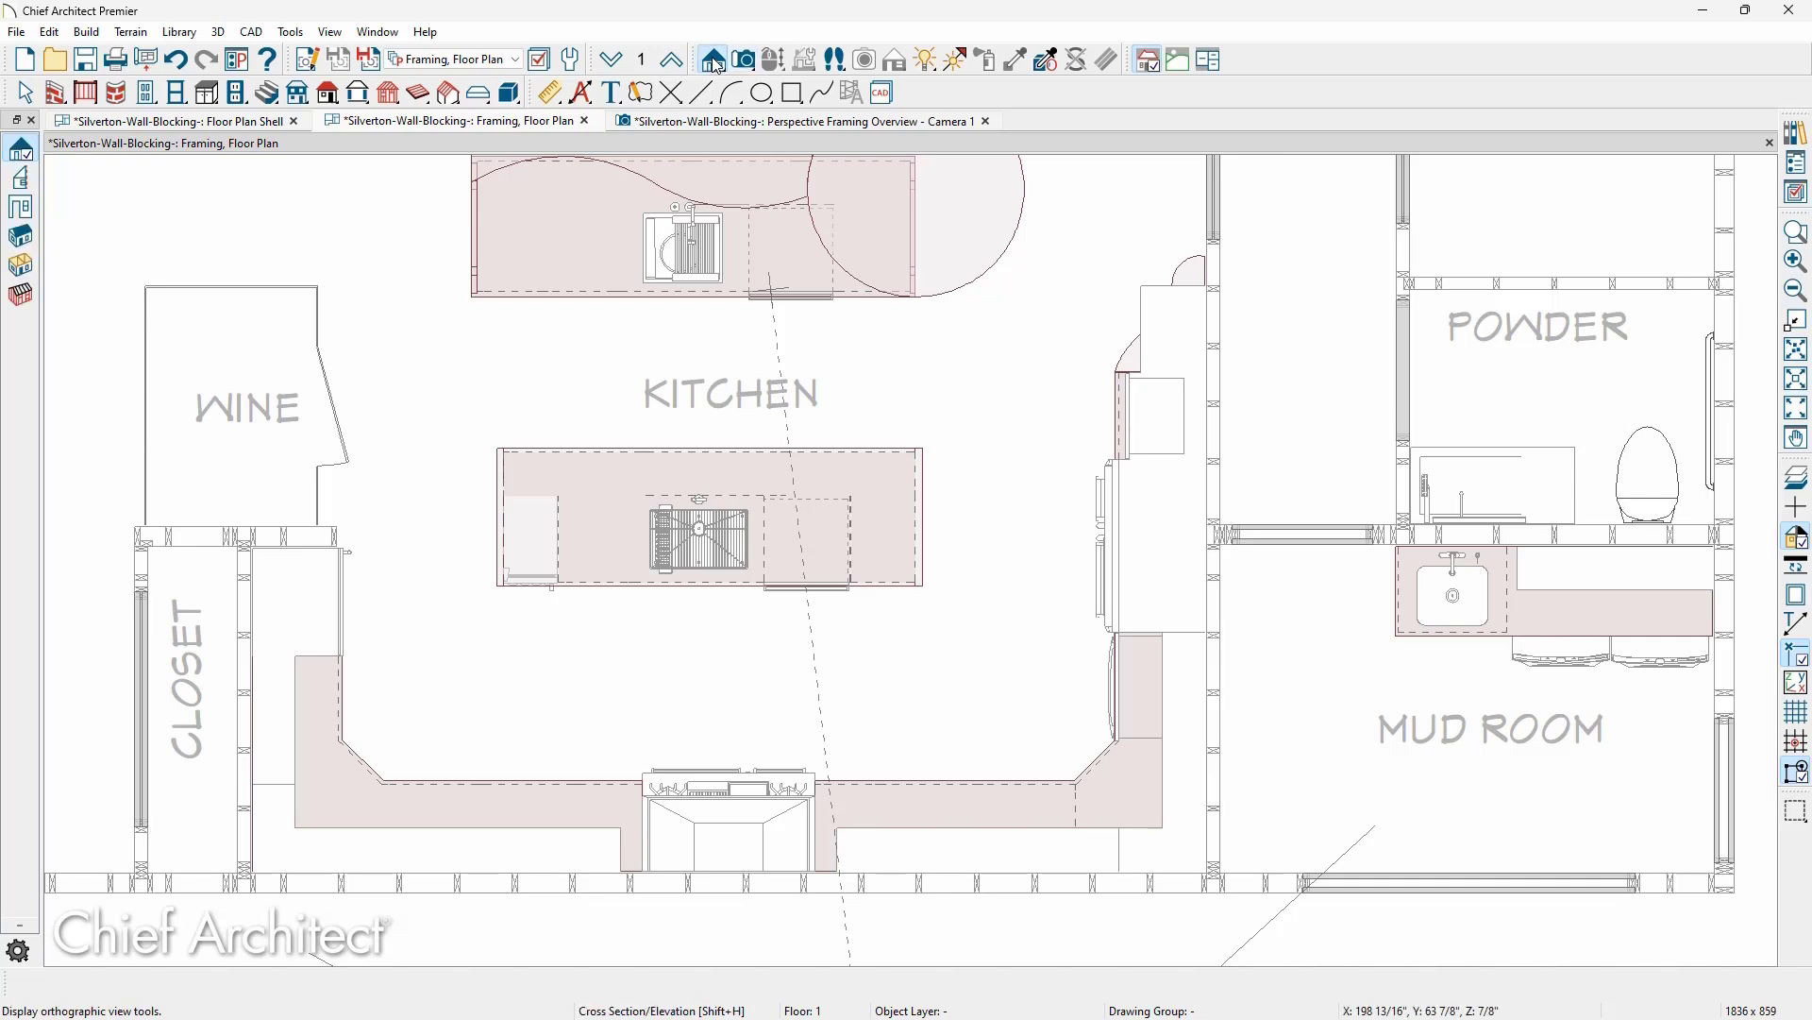
pyautogui.hotkey('shift', 'F12')
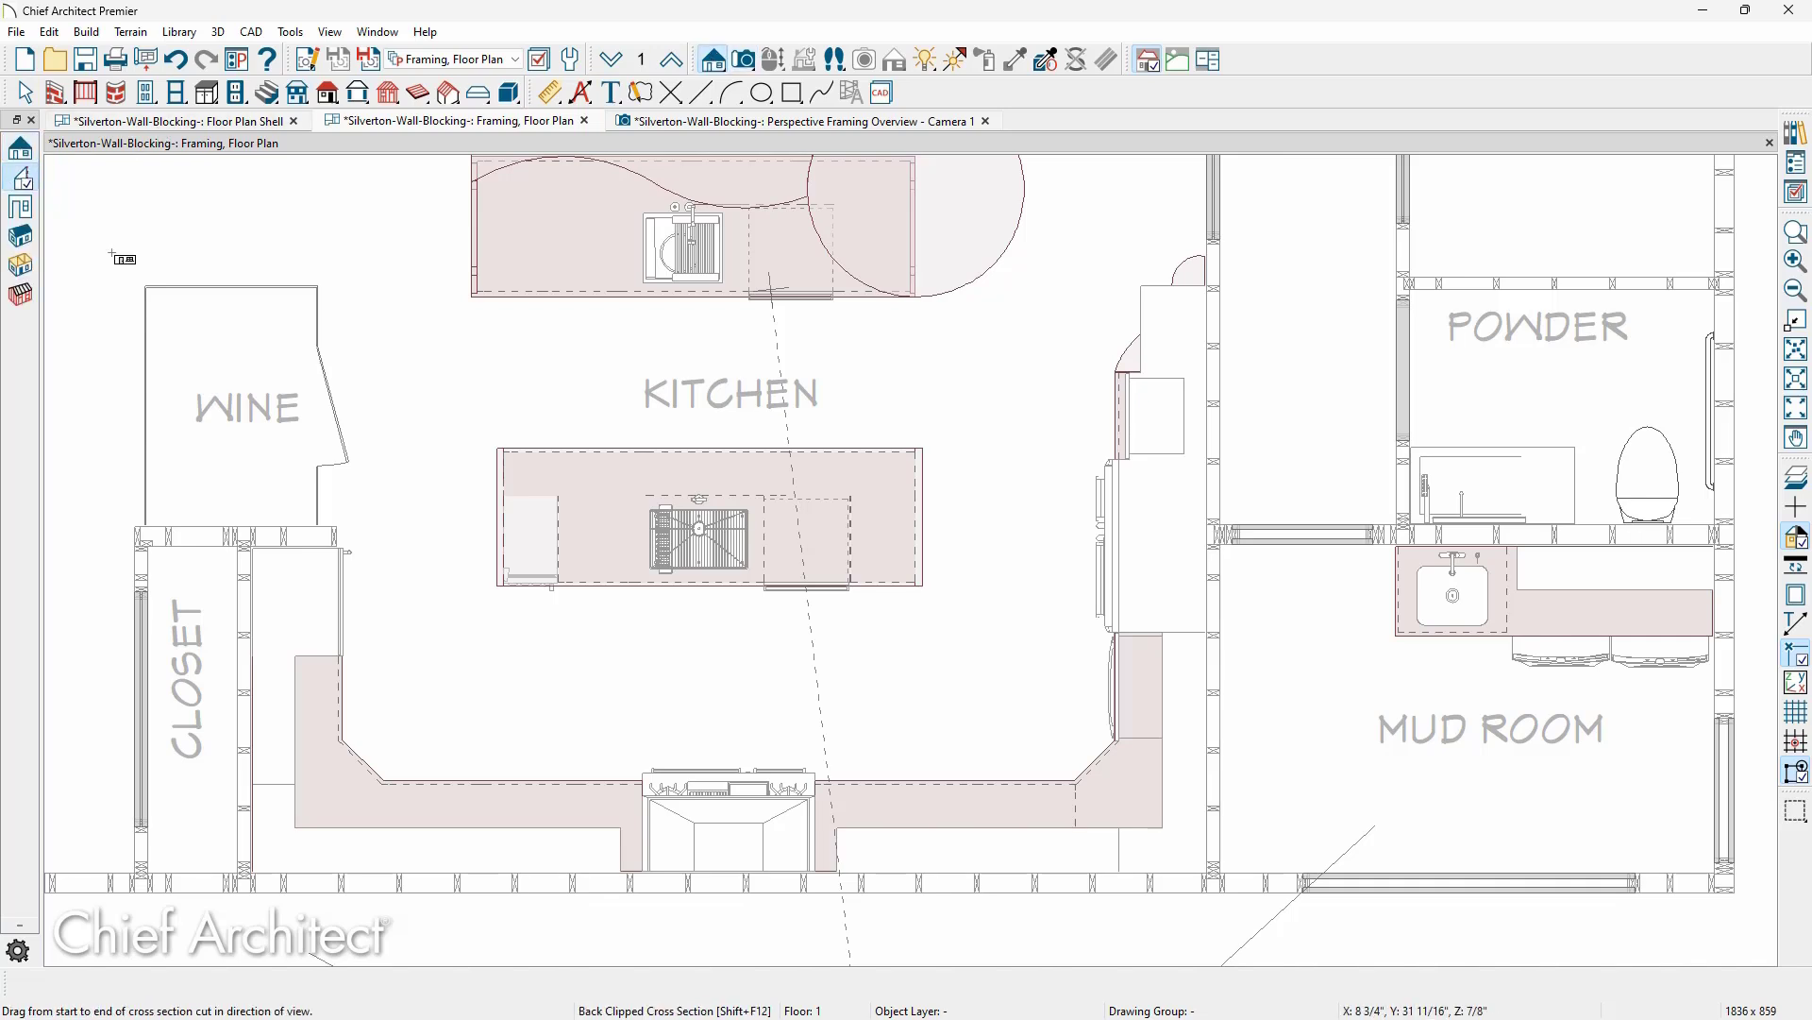
pyautogui.moveTo(817, 709); pyautogui.dragTo(929, 710)
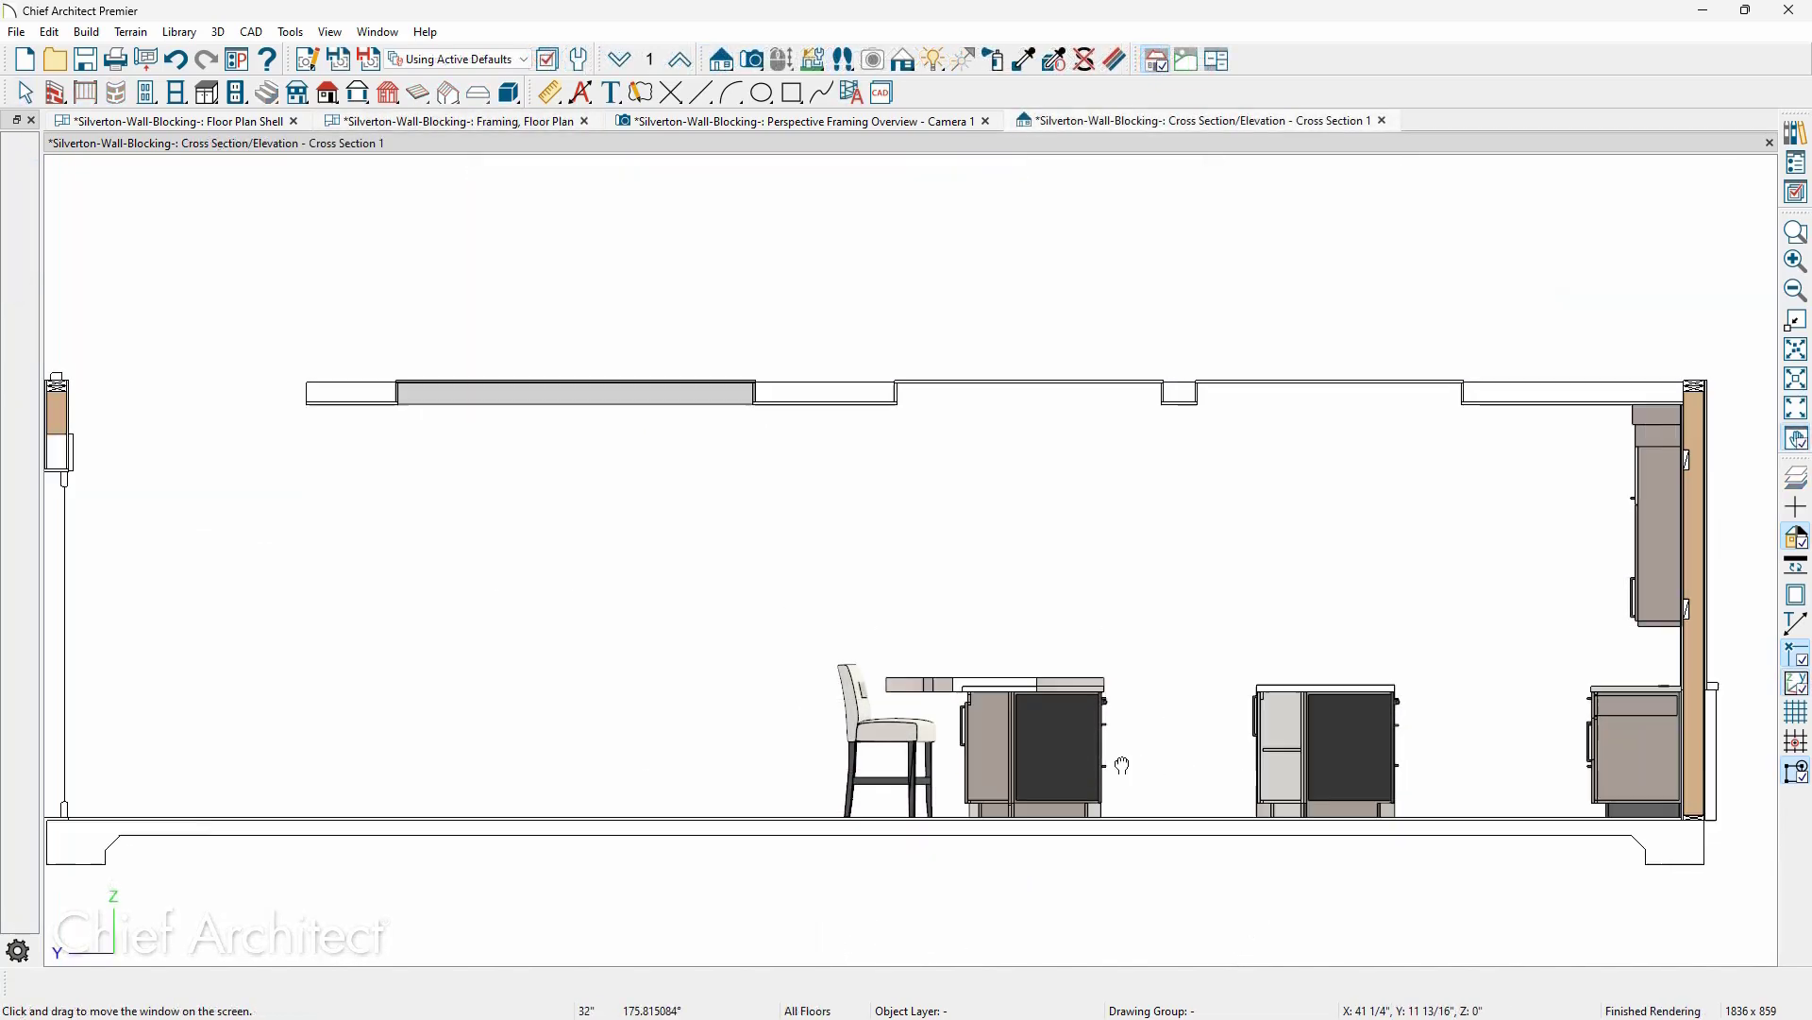
# Check the bridging block's layer in the section using Active Layer Display Options.
pyautogui.scroll(3, 1558, 516)
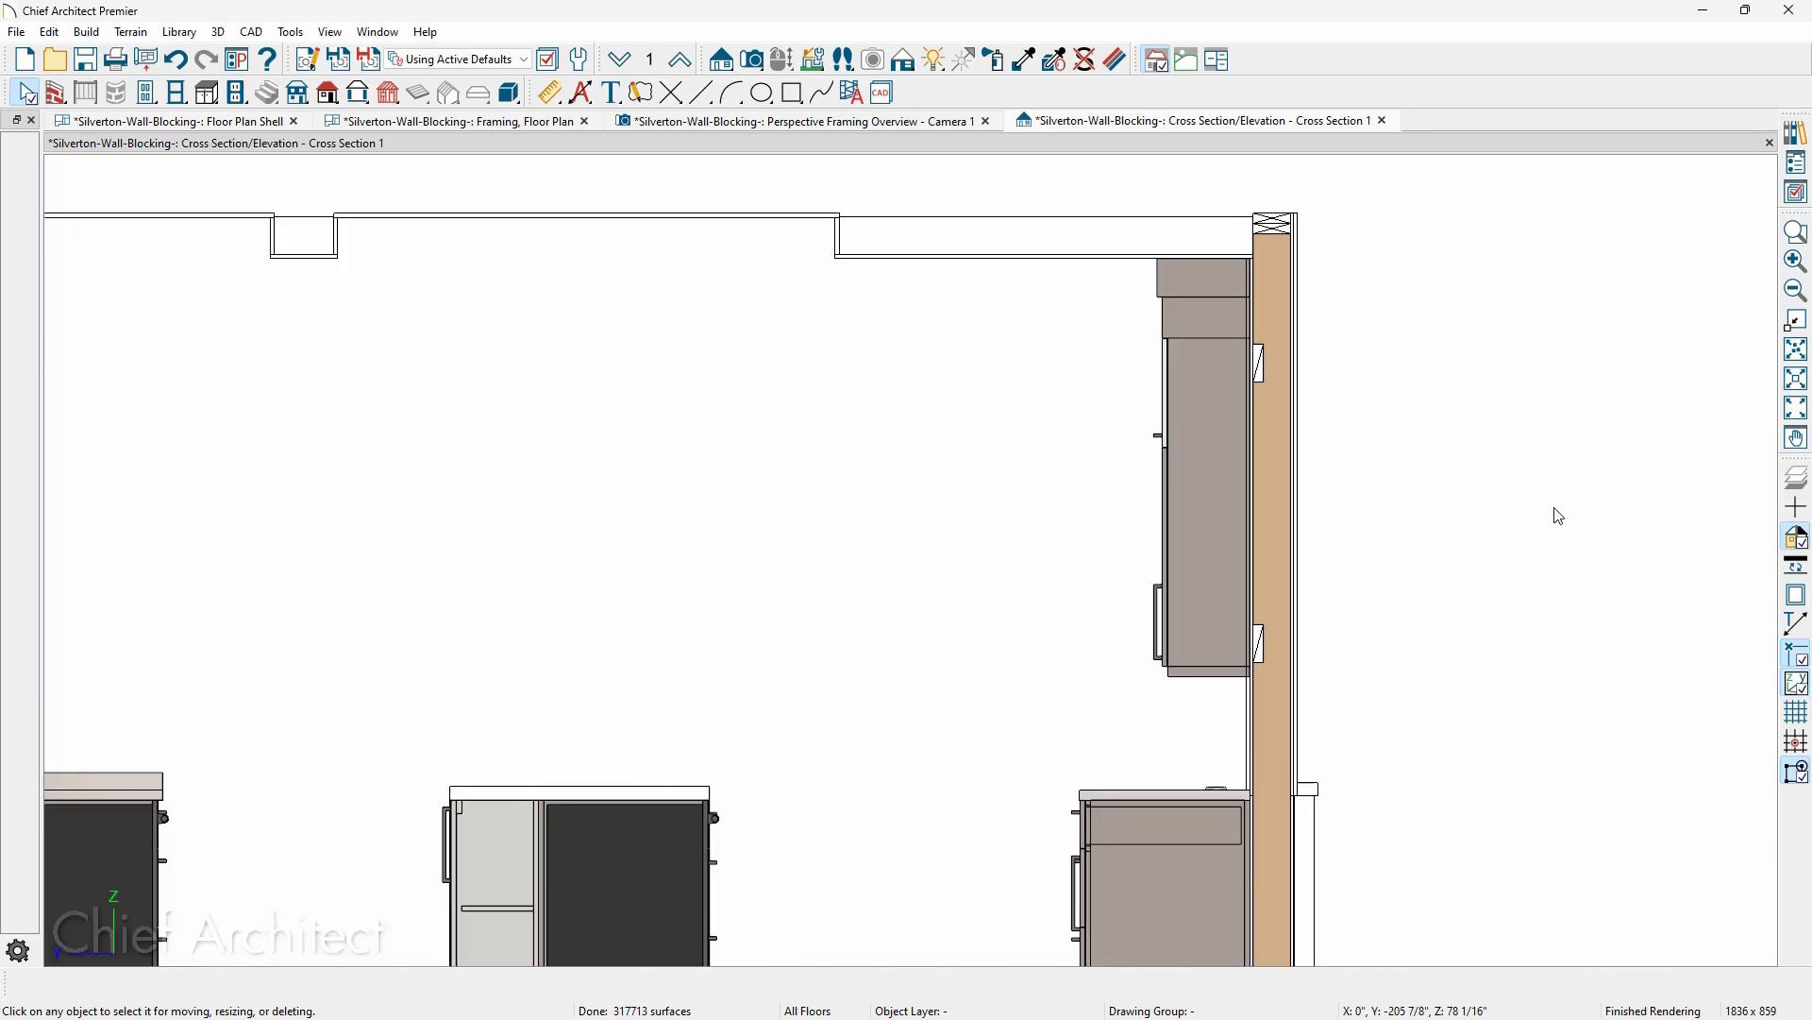
pyautogui.click(1278, 368)
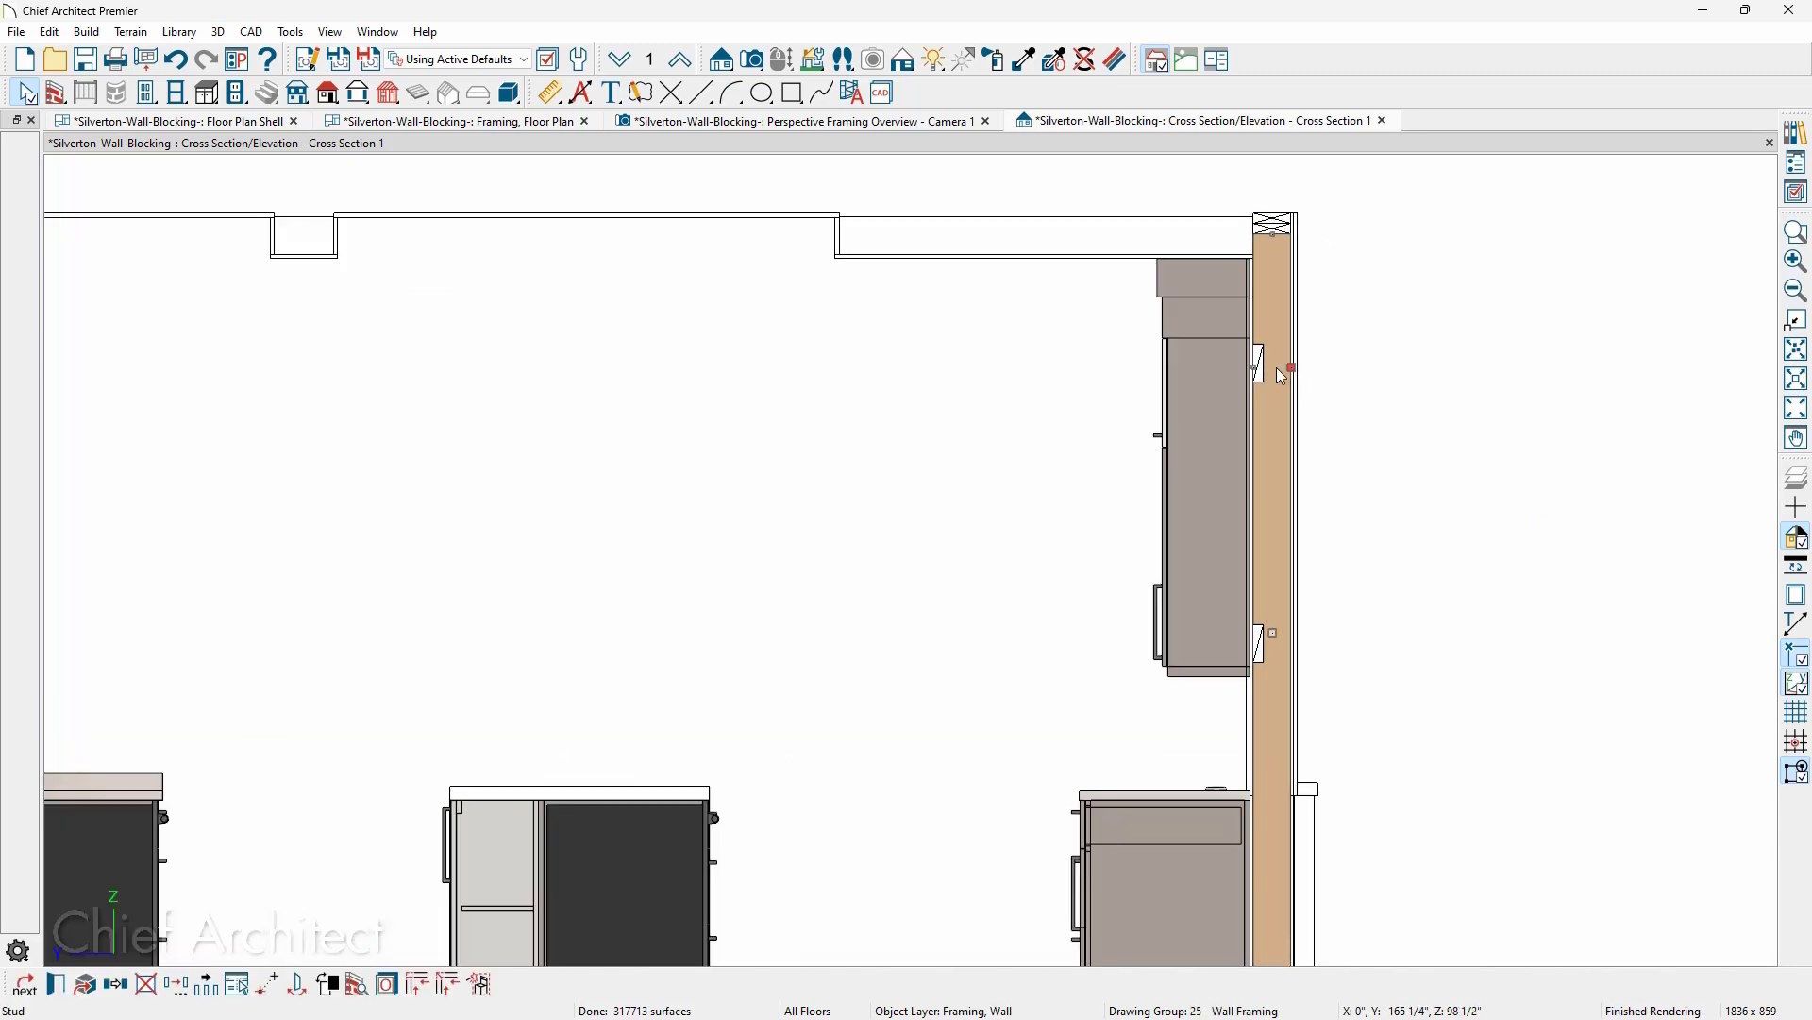
pyautogui.click(1794, 193)
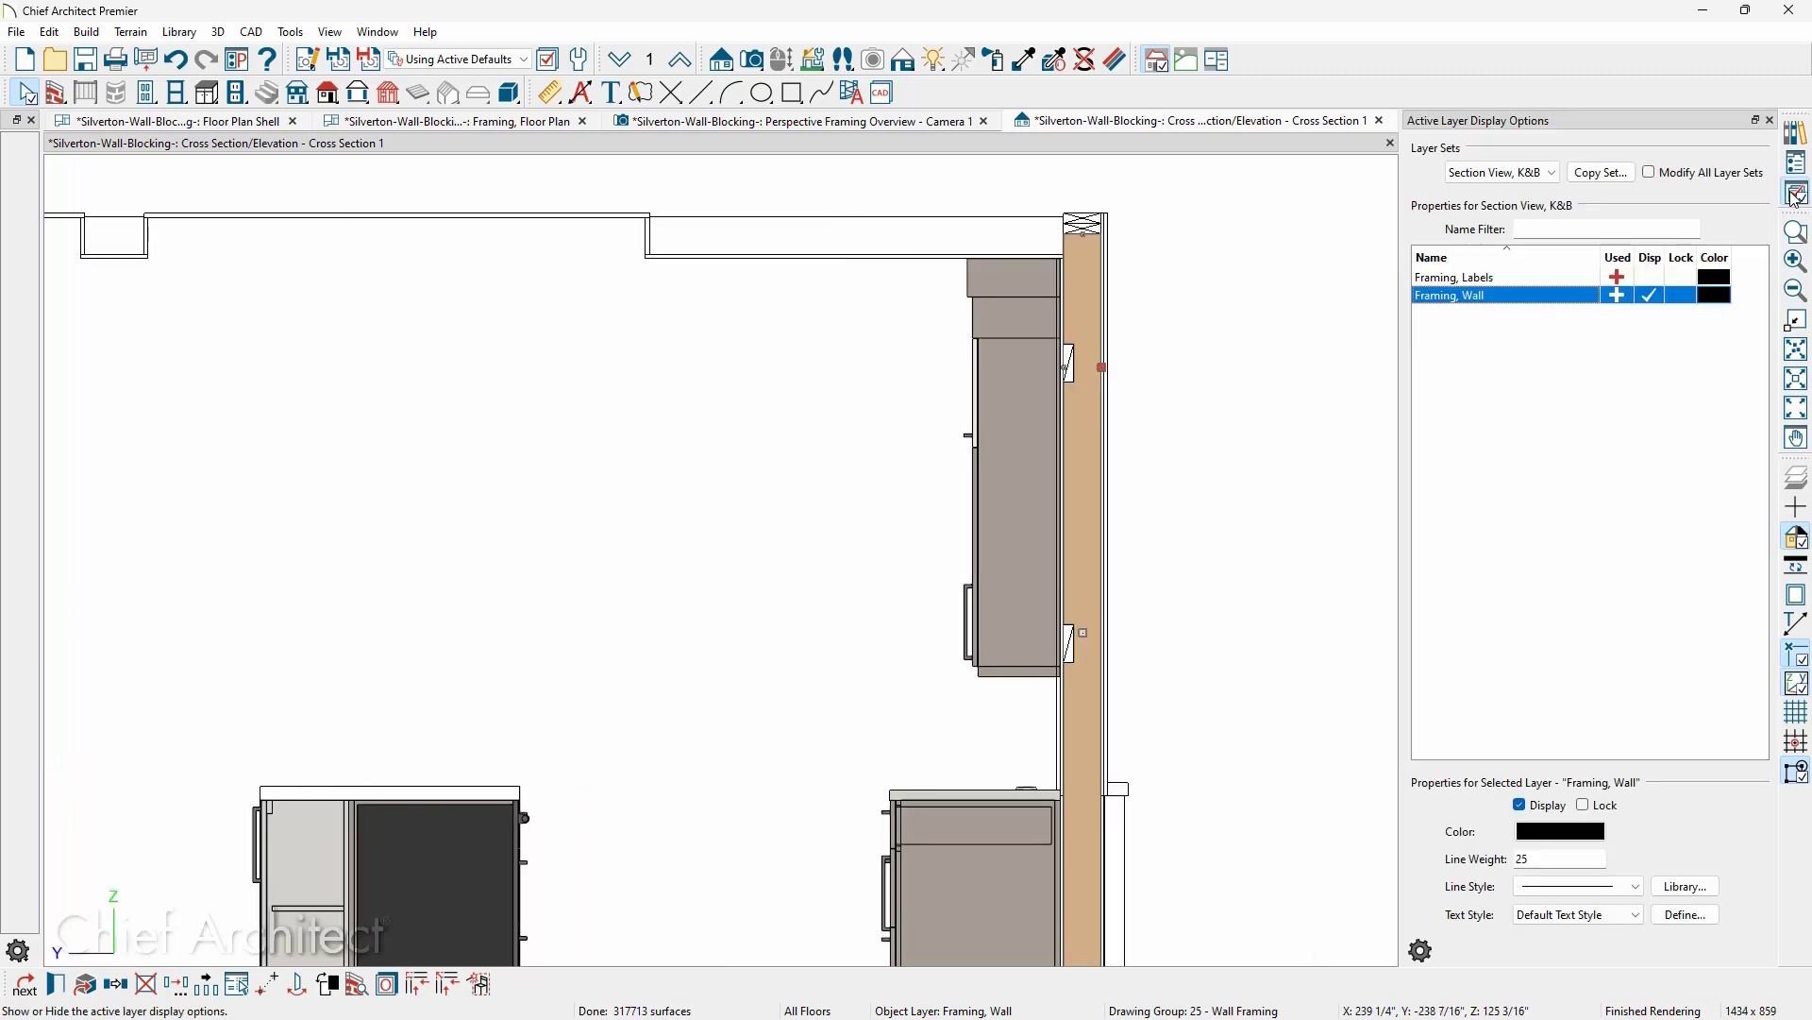
pyautogui.click(1069, 361)
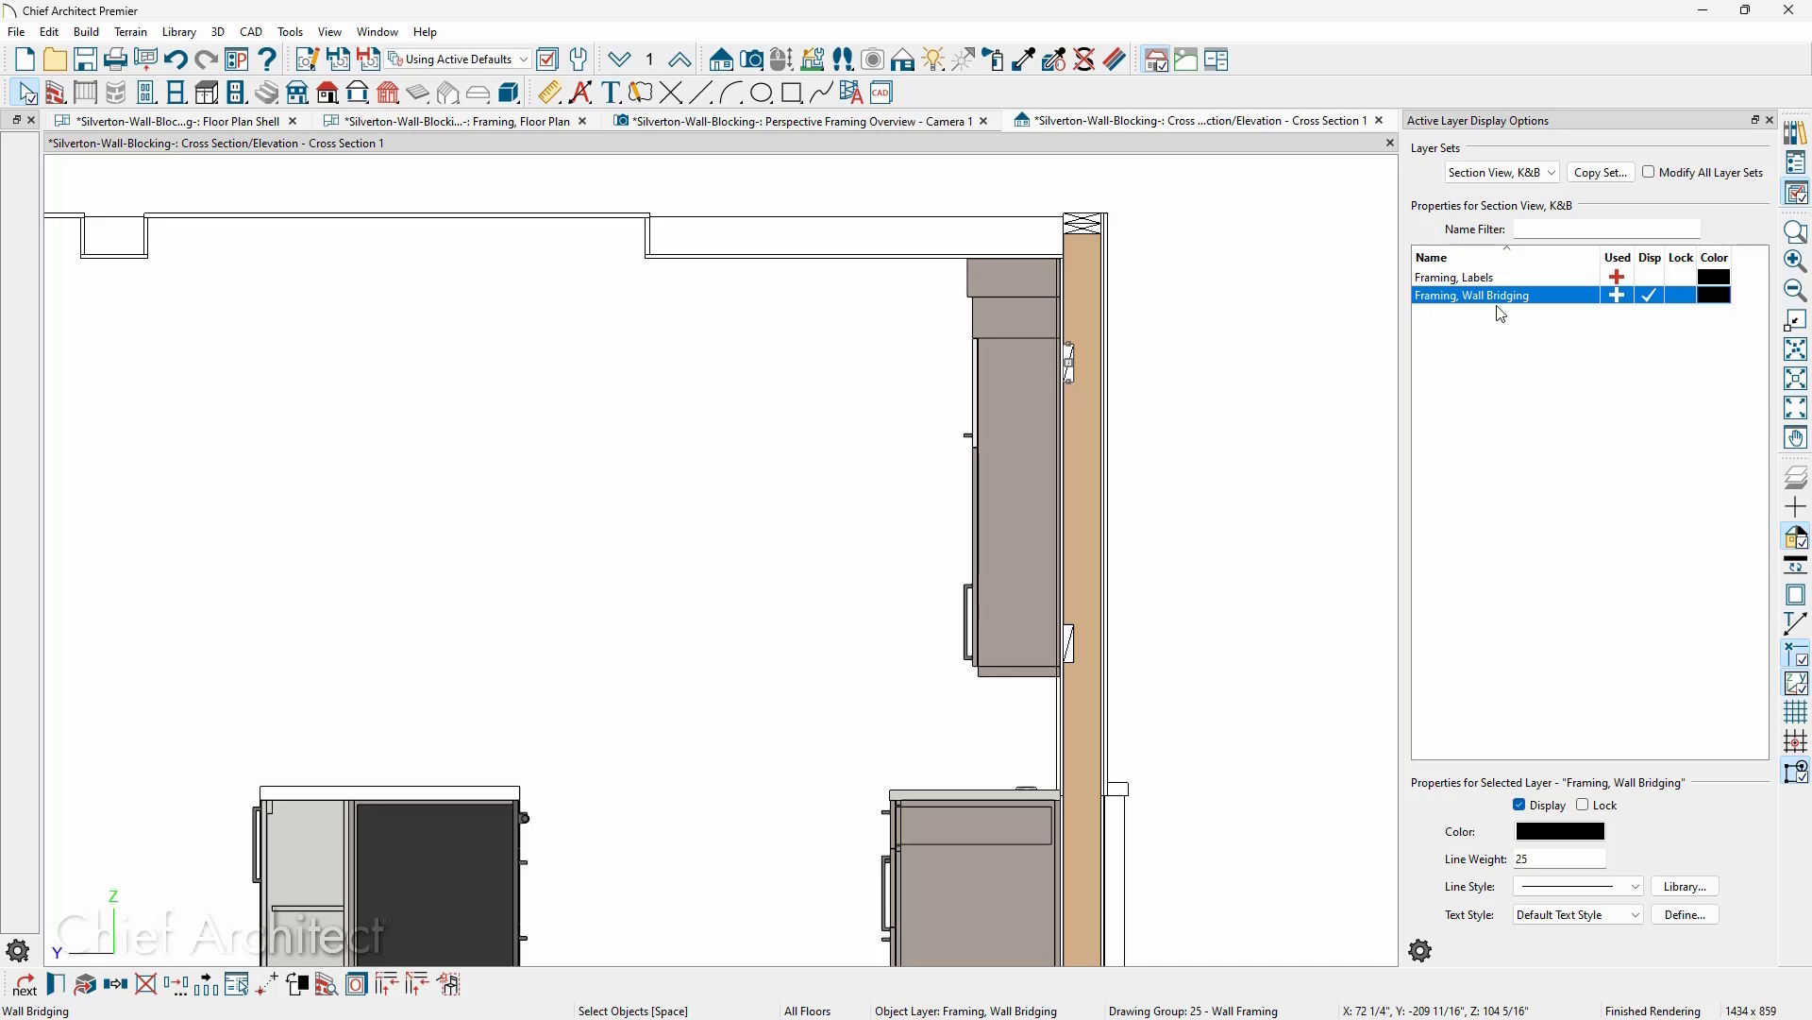
pyautogui.click(1312, 429)
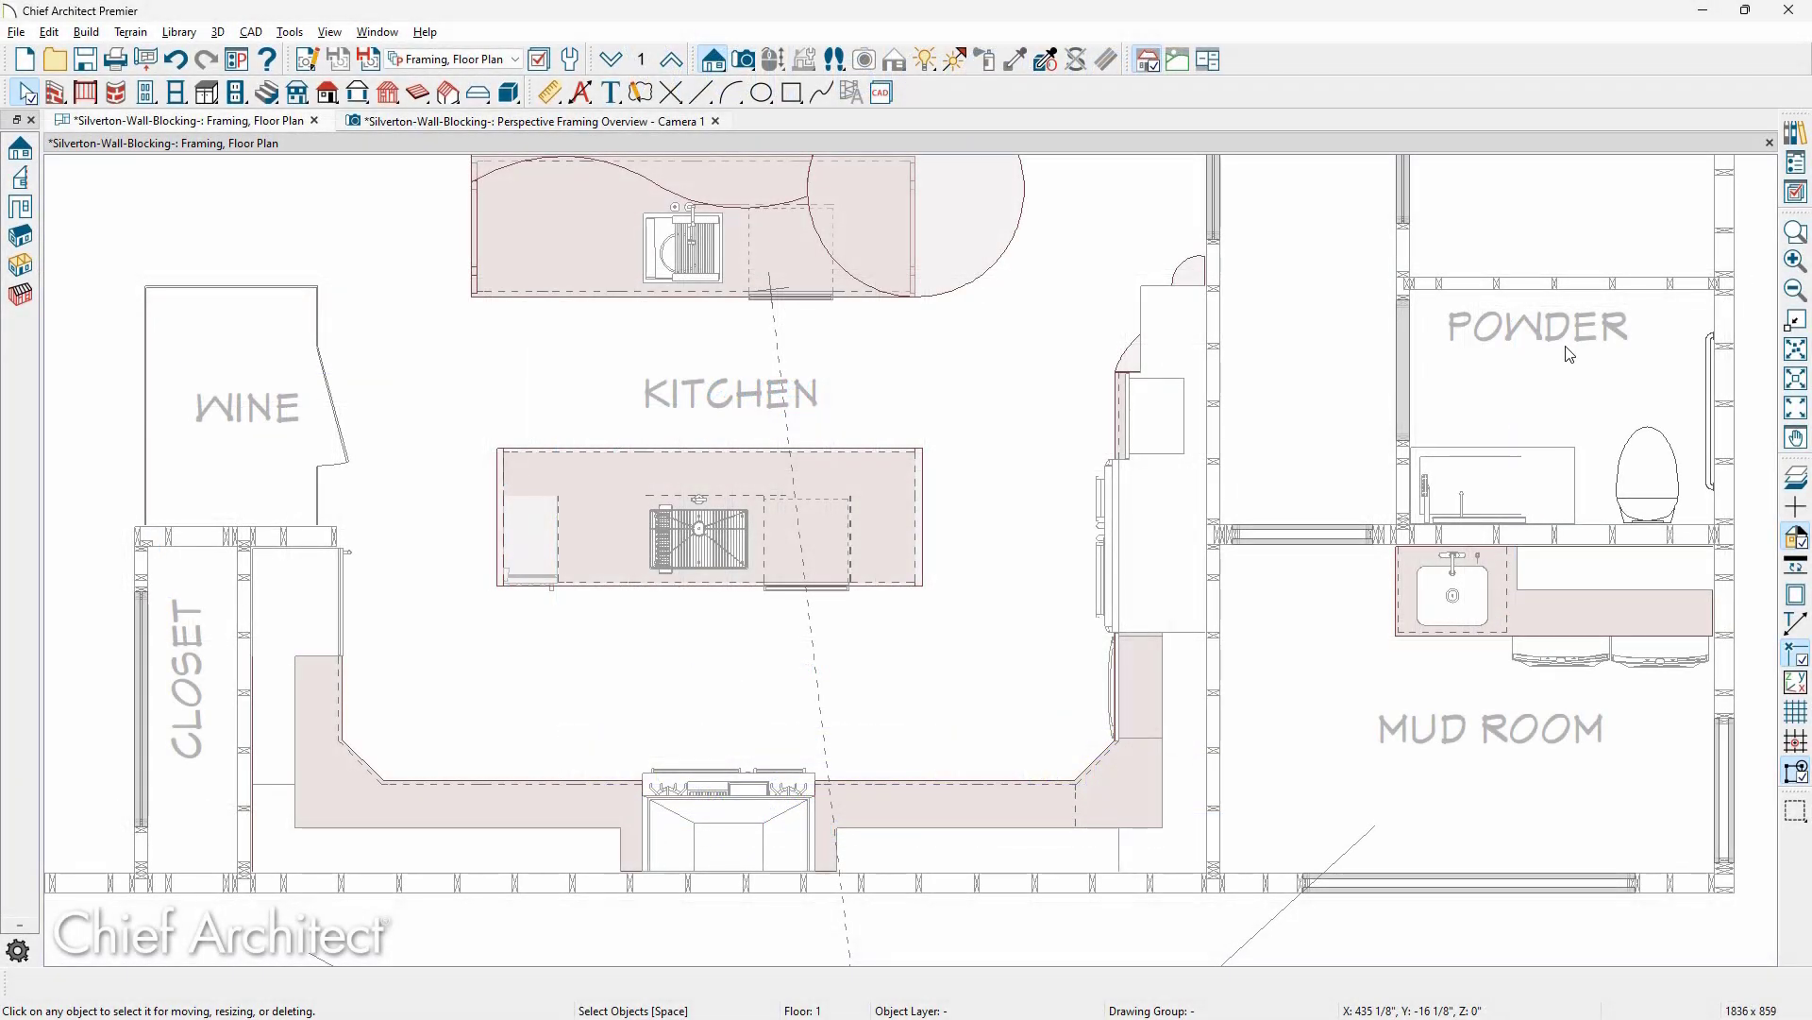
# Open the powder room right wall's framing elevation and draw a 62" bridging row across four stud bays.
pyautogui.click(1728, 323)
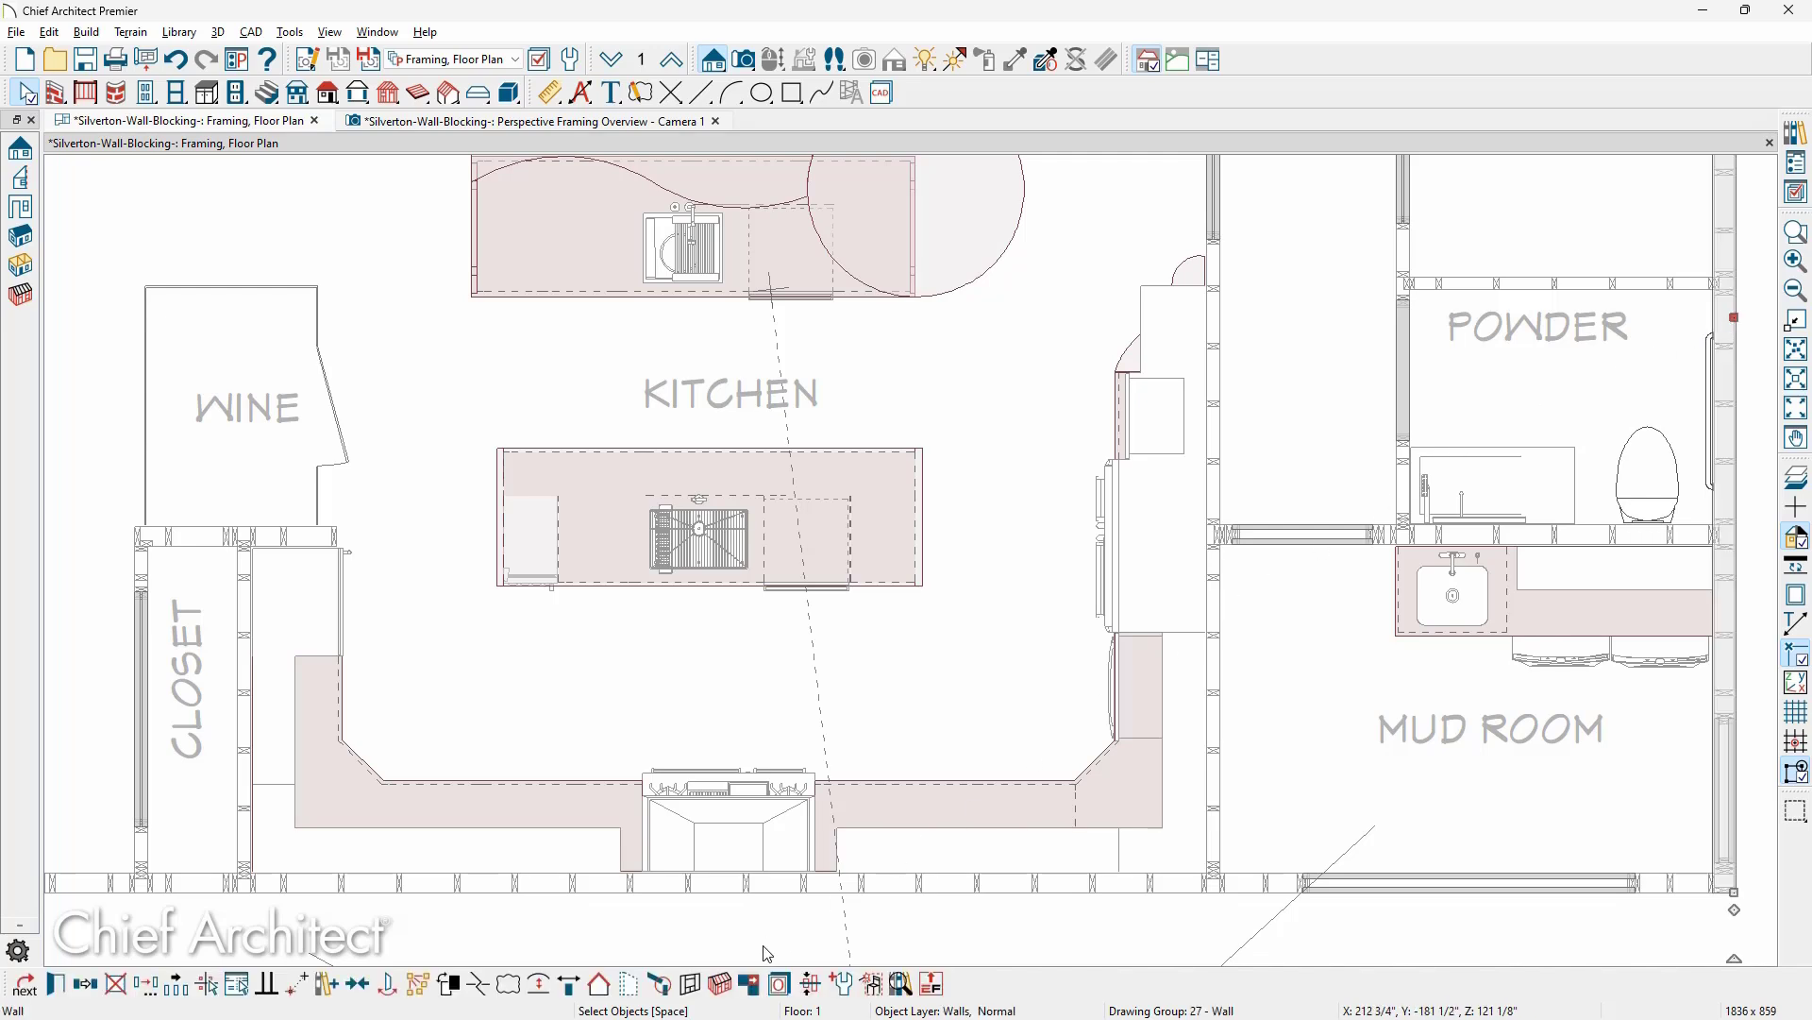
pyautogui.click(694, 984)
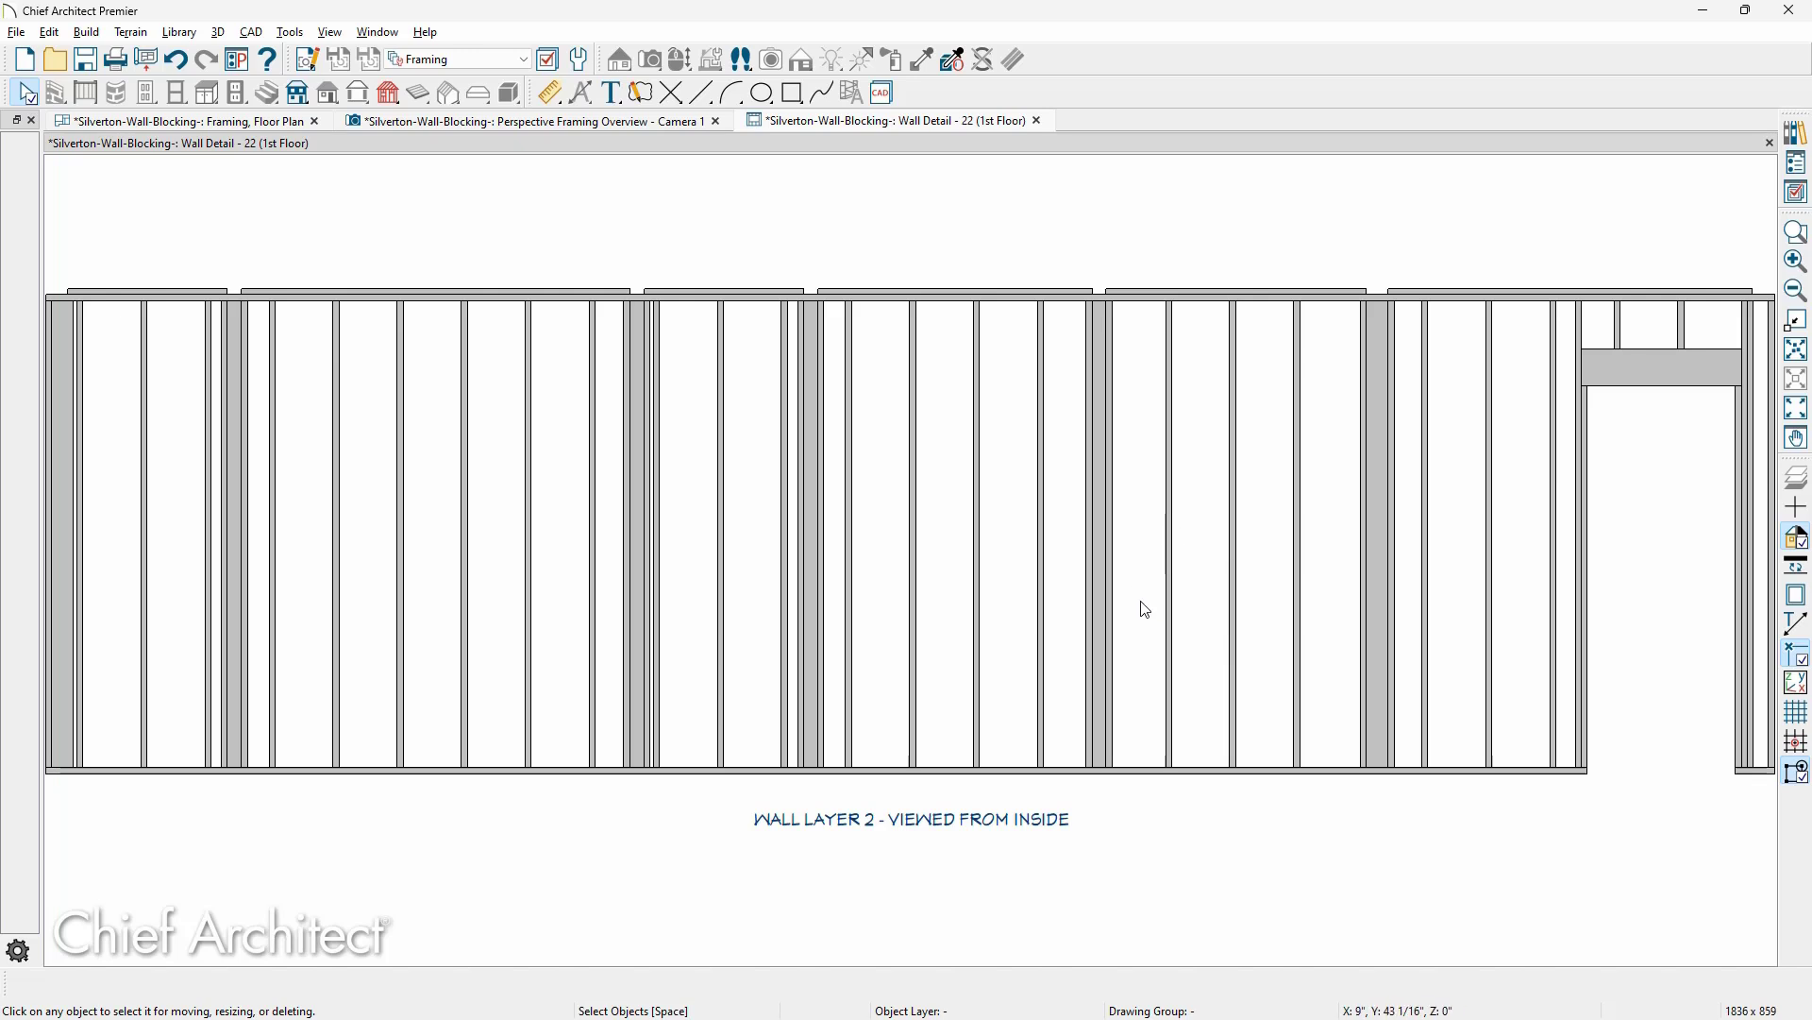
pyautogui.click(390, 95)
pyautogui.click(19, 236)
pyautogui.moveTo(1113, 629); pyautogui.dragTo(1356, 629)
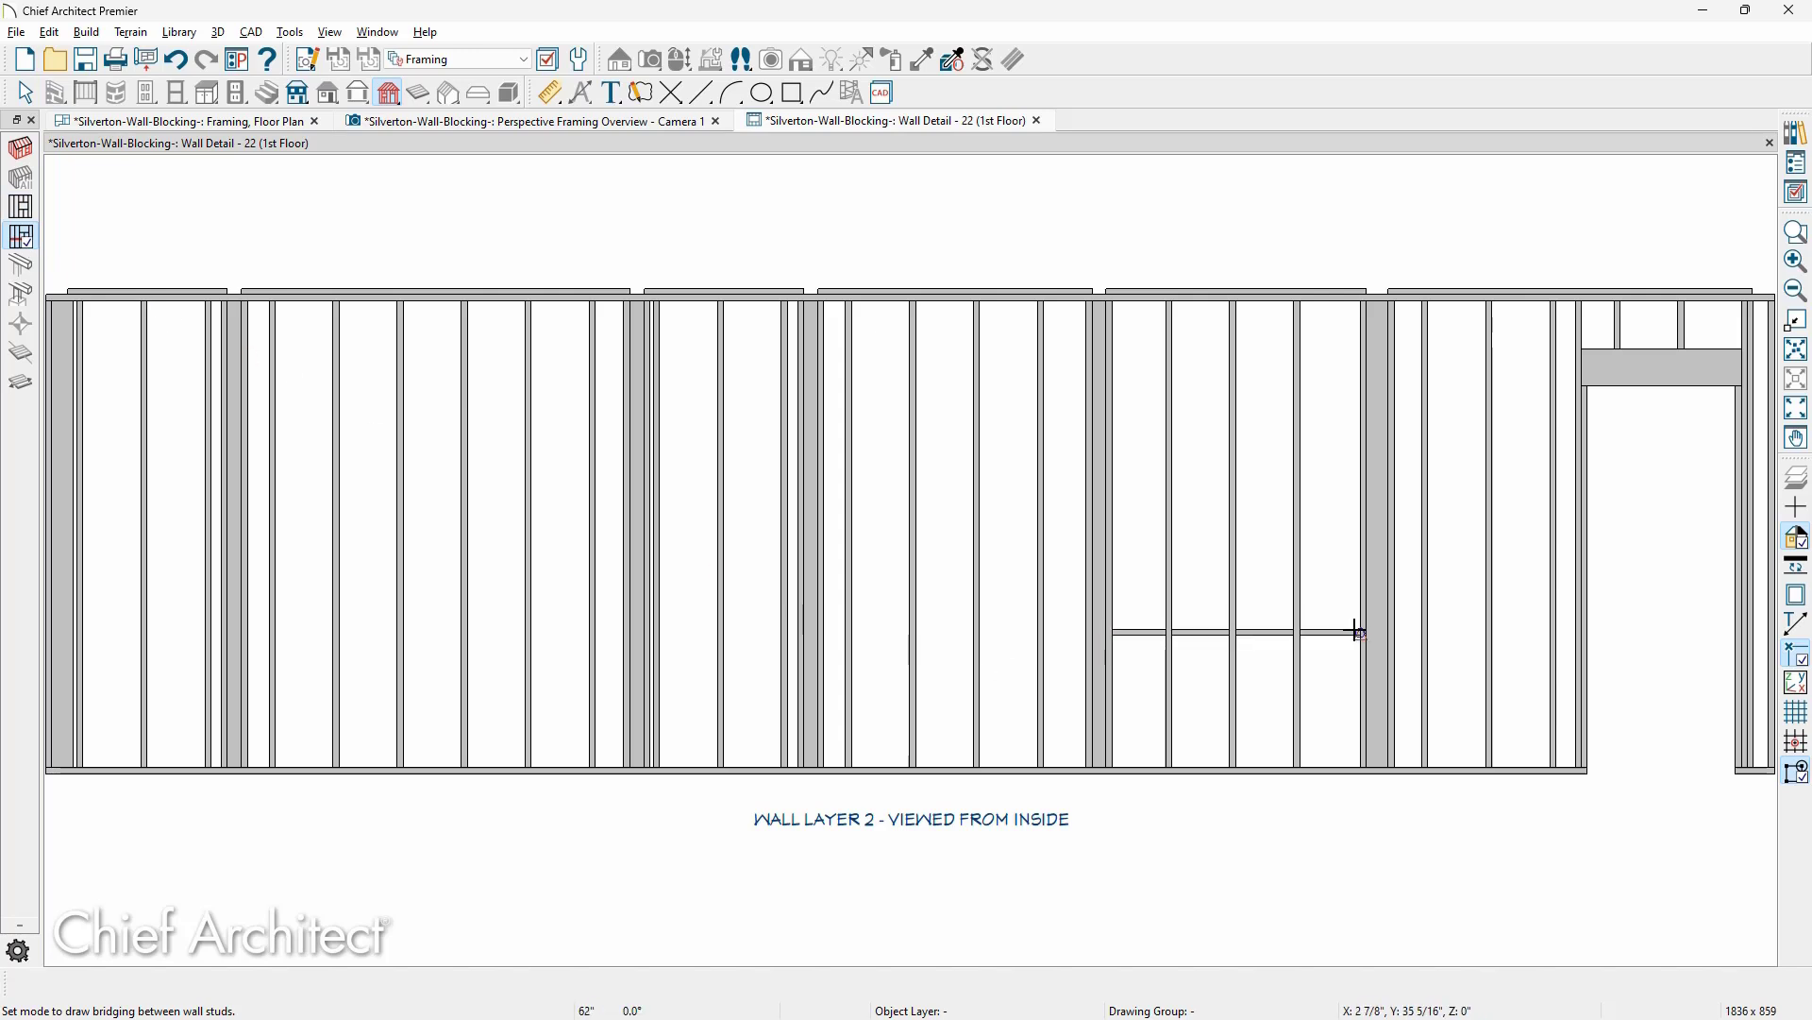
pyautogui.press('space')
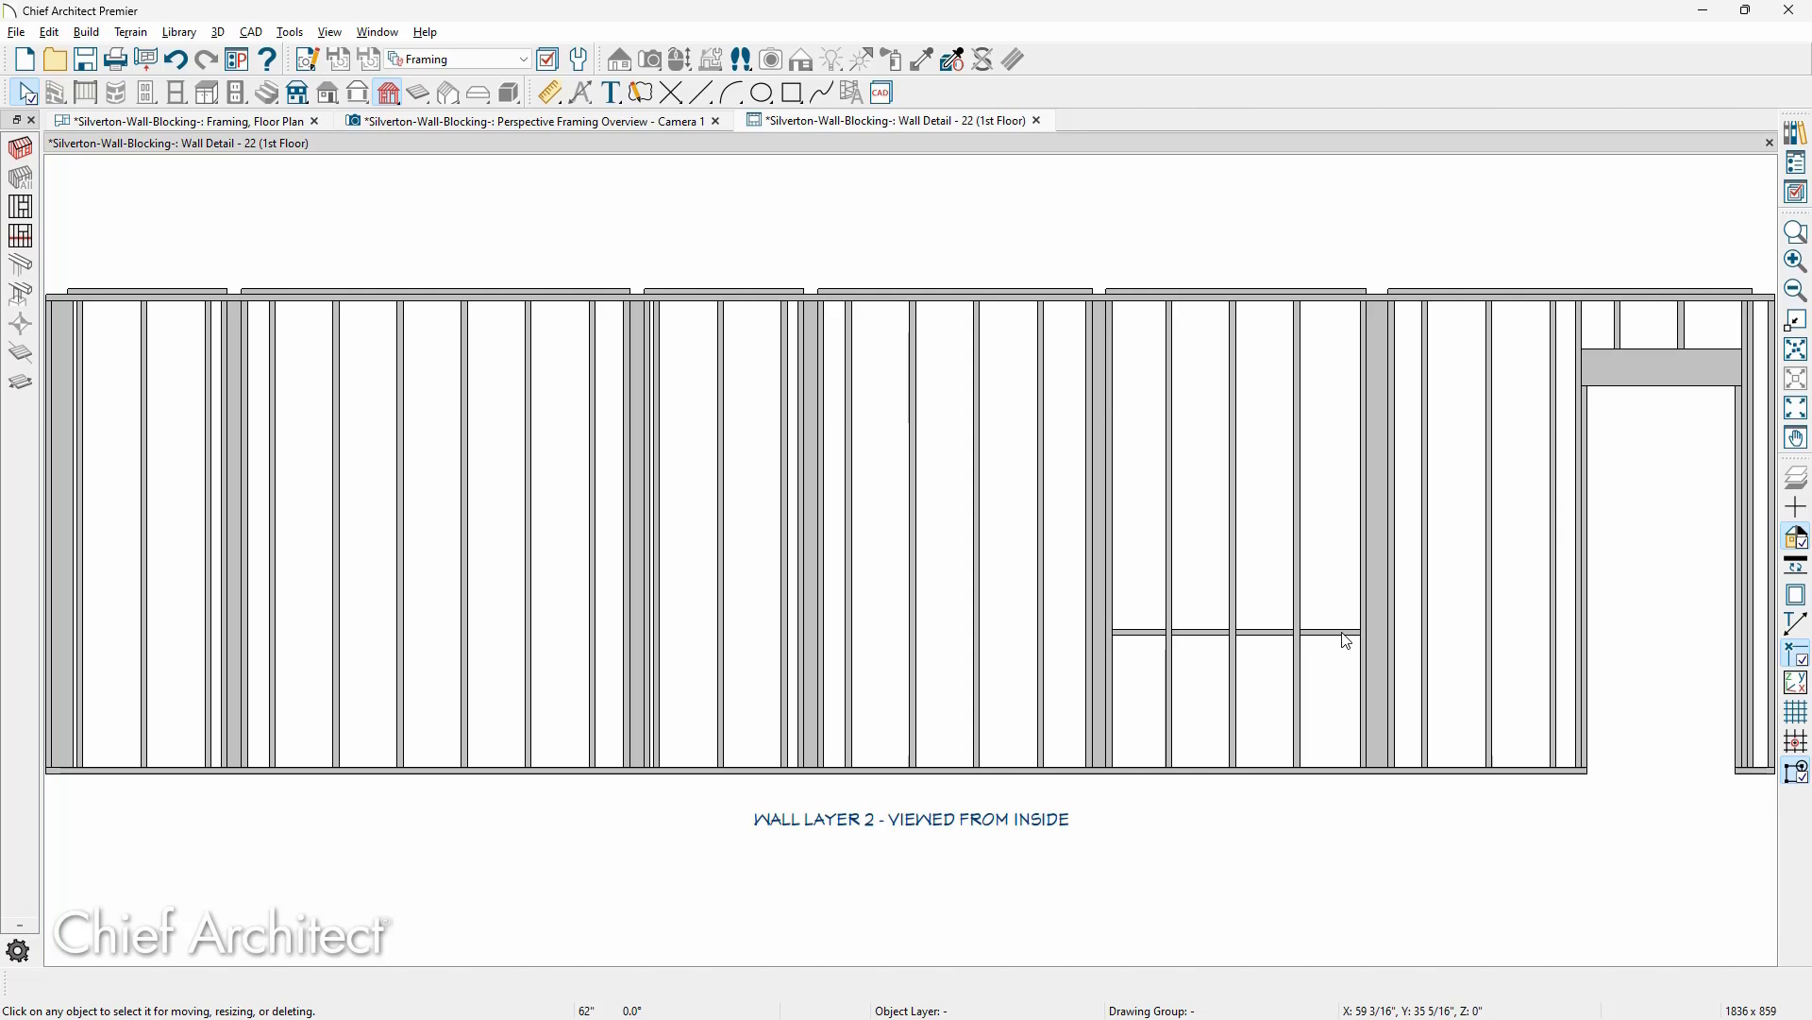
# Give the new bridging a 9 1/4" width, laid Flat To Inside.
pyautogui.doubleClick(1345, 633)
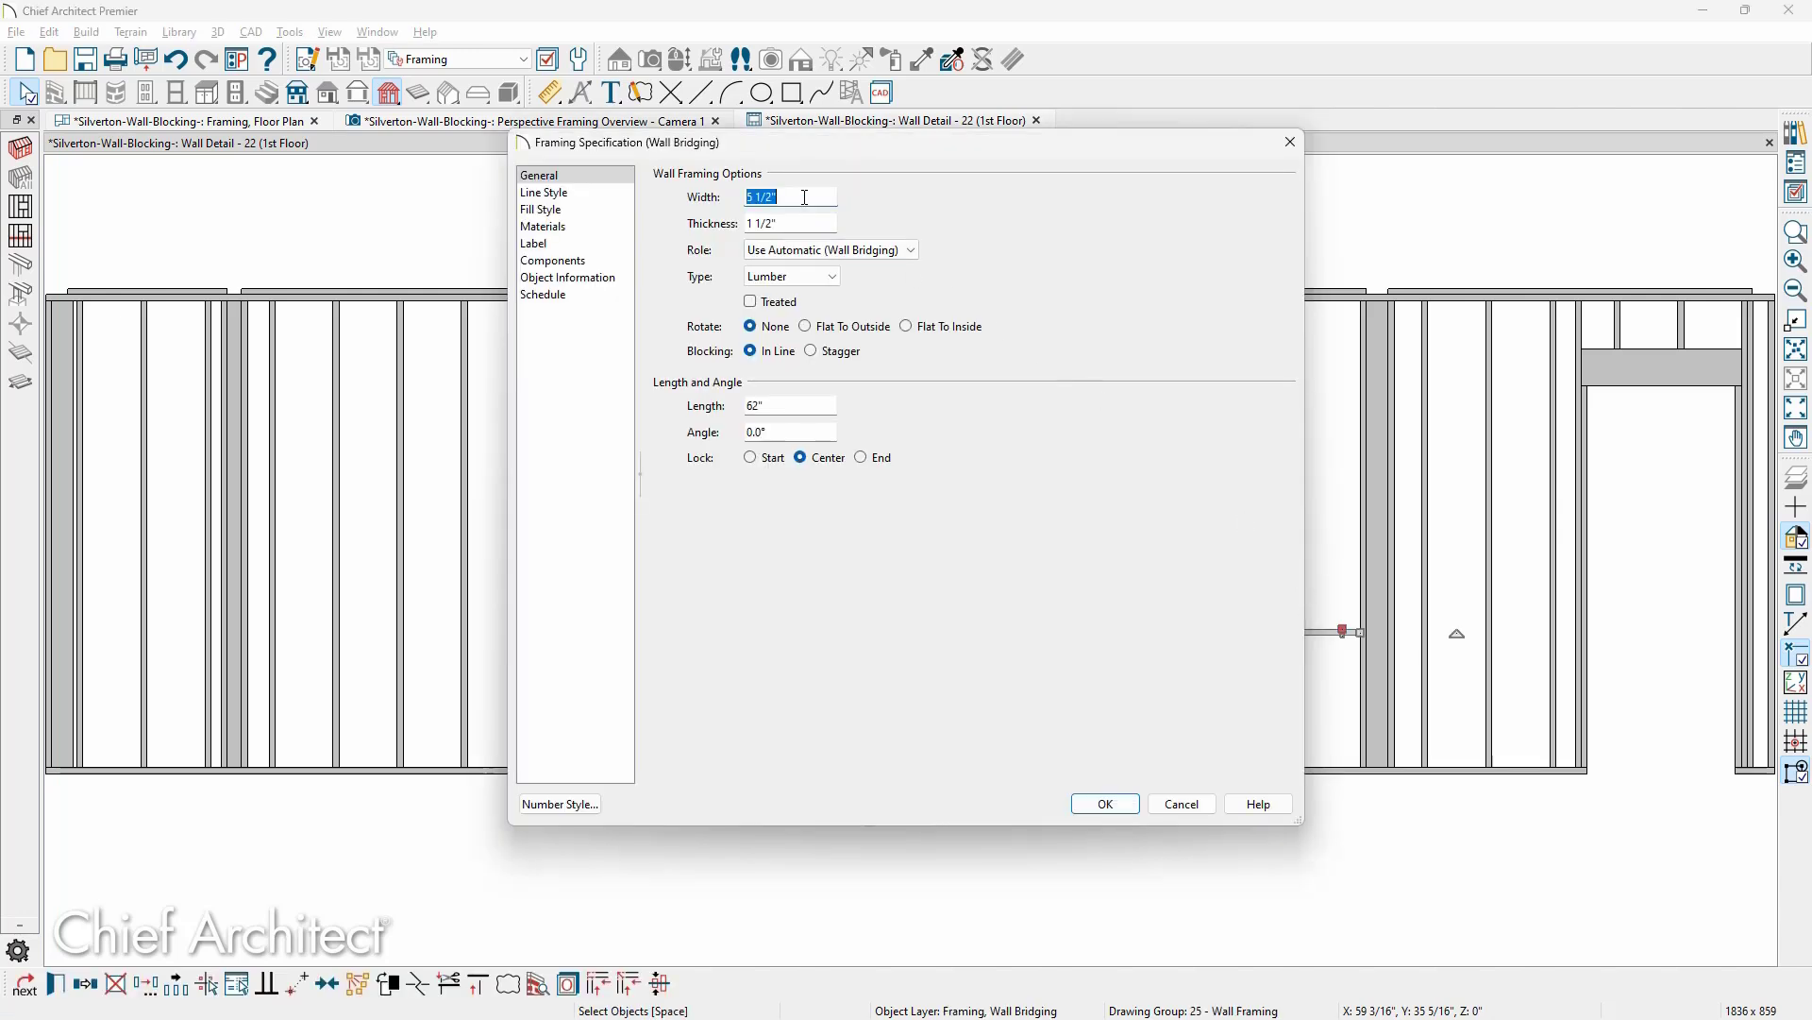
pyautogui.write('9.25')
pyautogui.press('Tab')
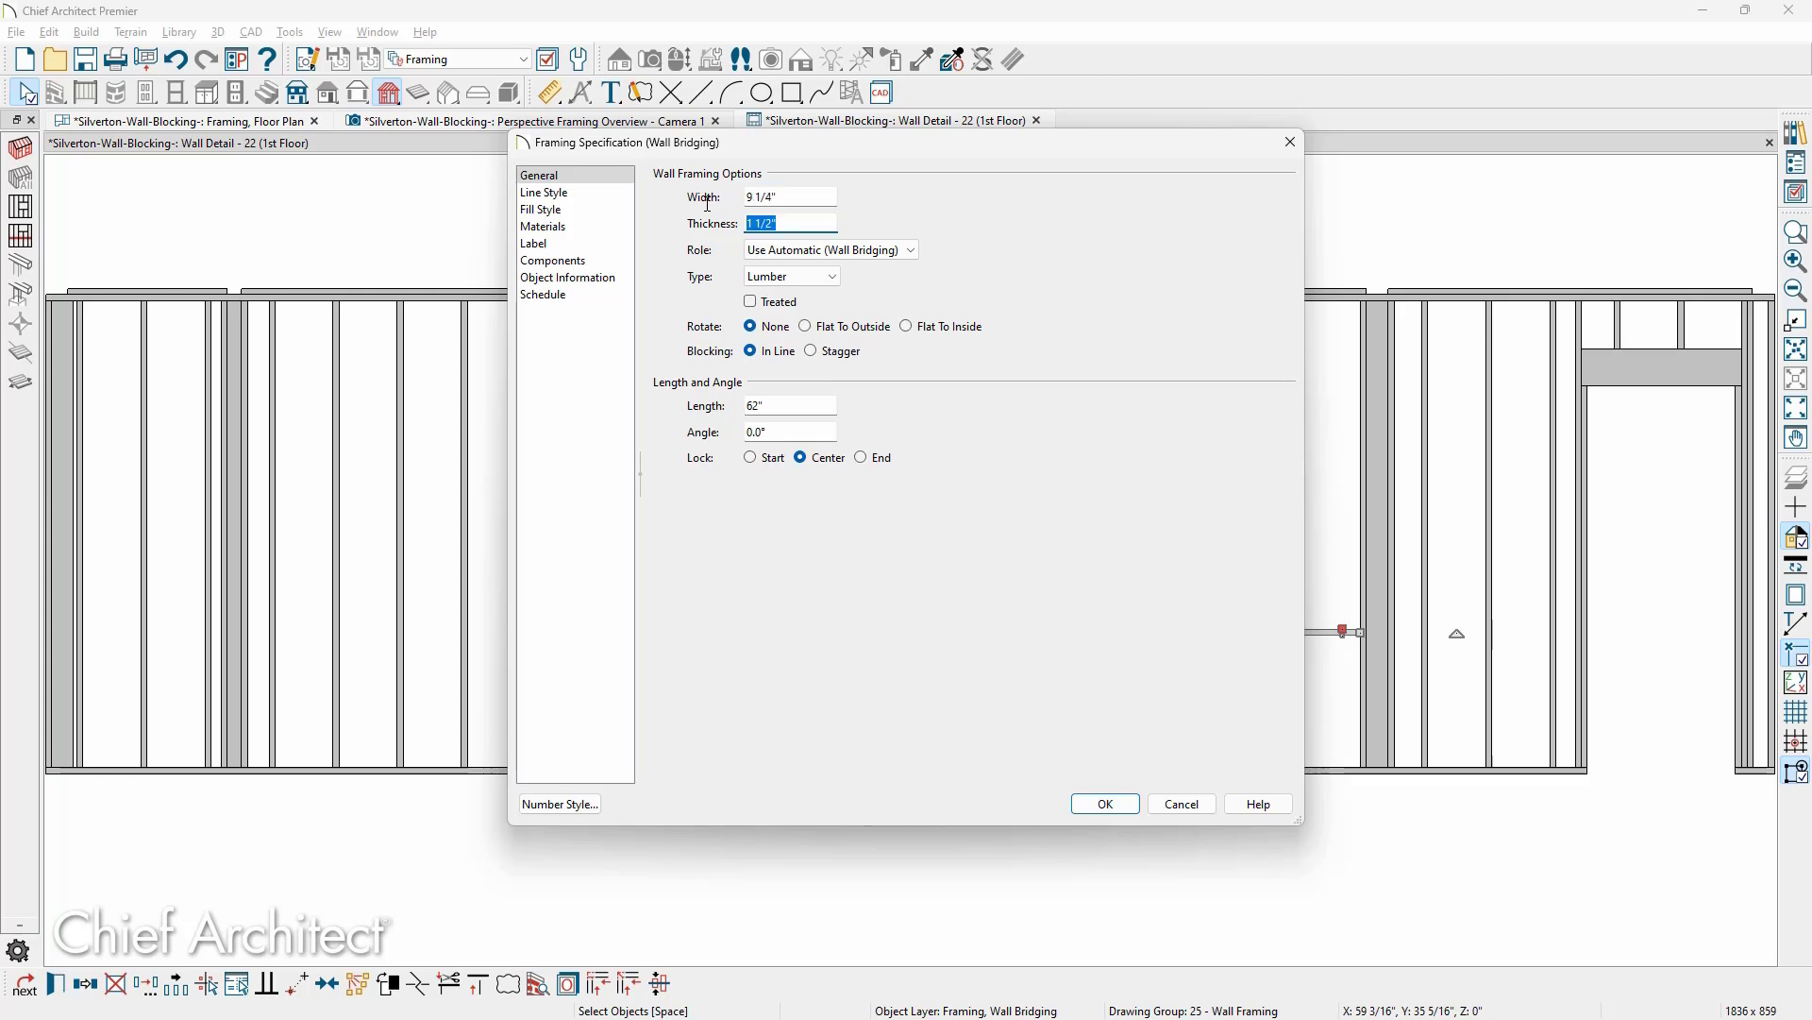
pyautogui.click(916, 331)
# Apply the bridging edits and add an end-to-end dimension from the bottom plate to the blocking.
pyautogui.click(1124, 804)
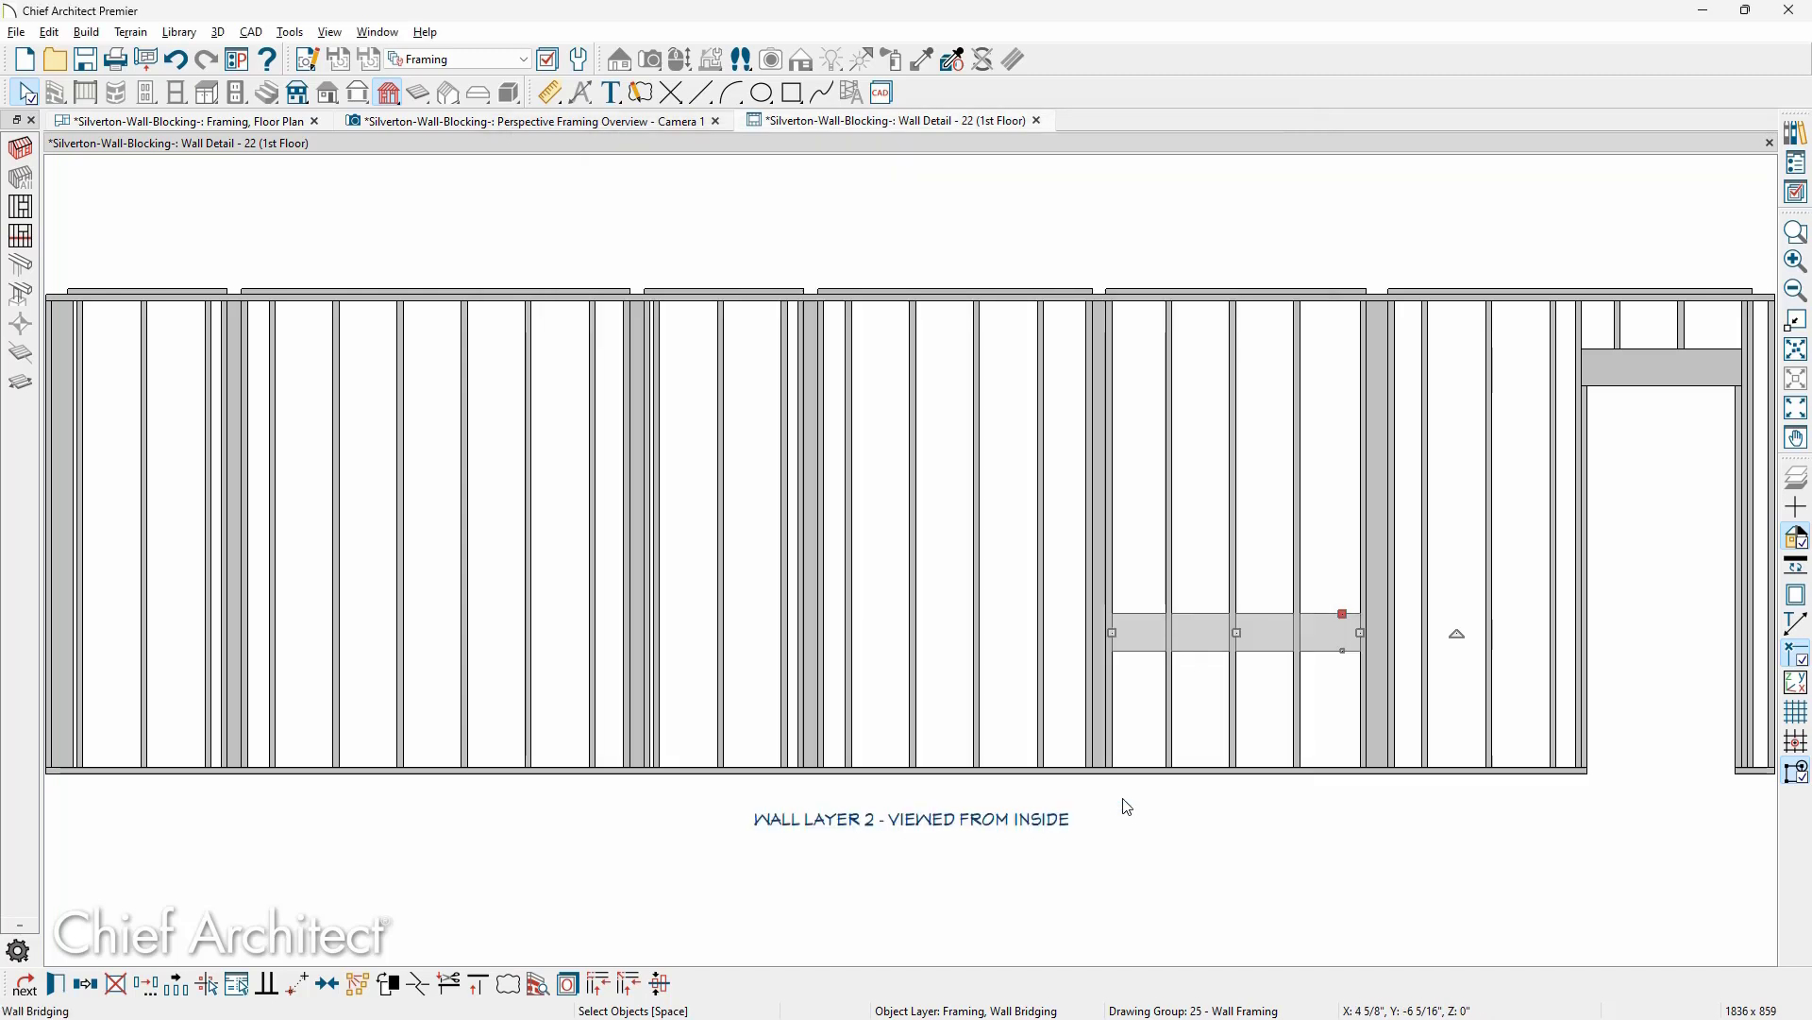
pyautogui.click(550, 92)
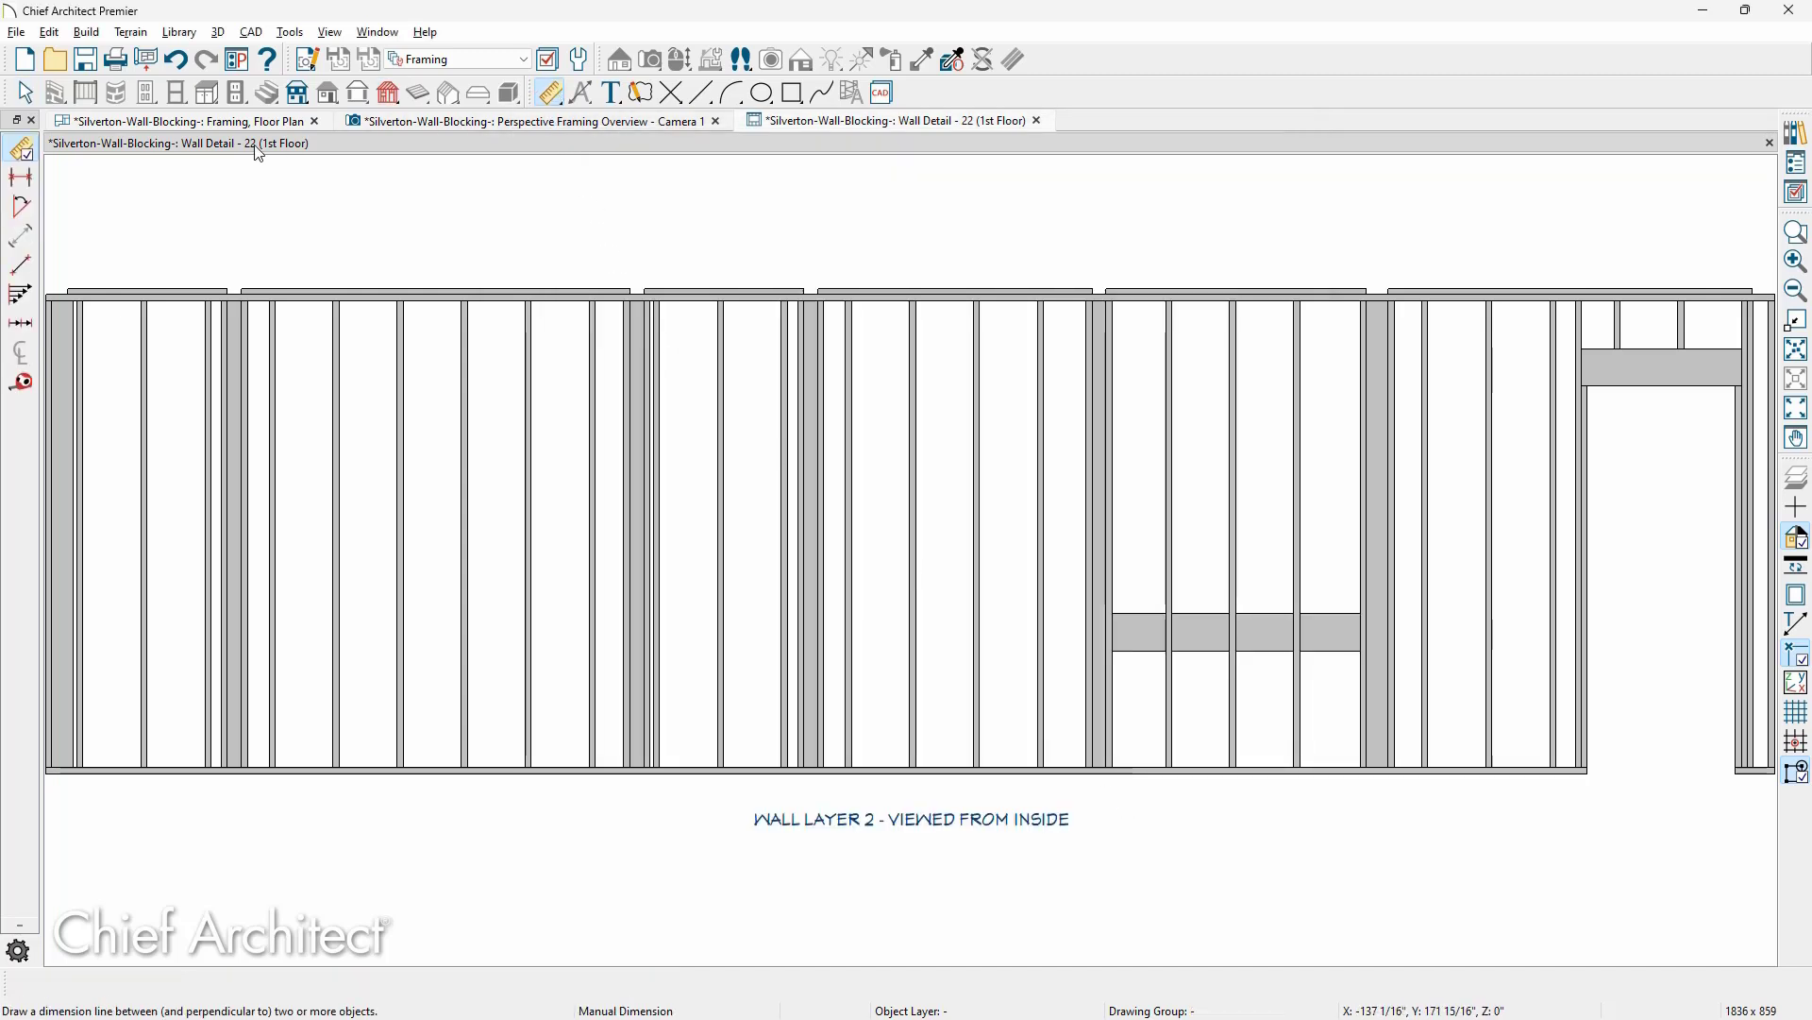
pyautogui.click(21, 178)
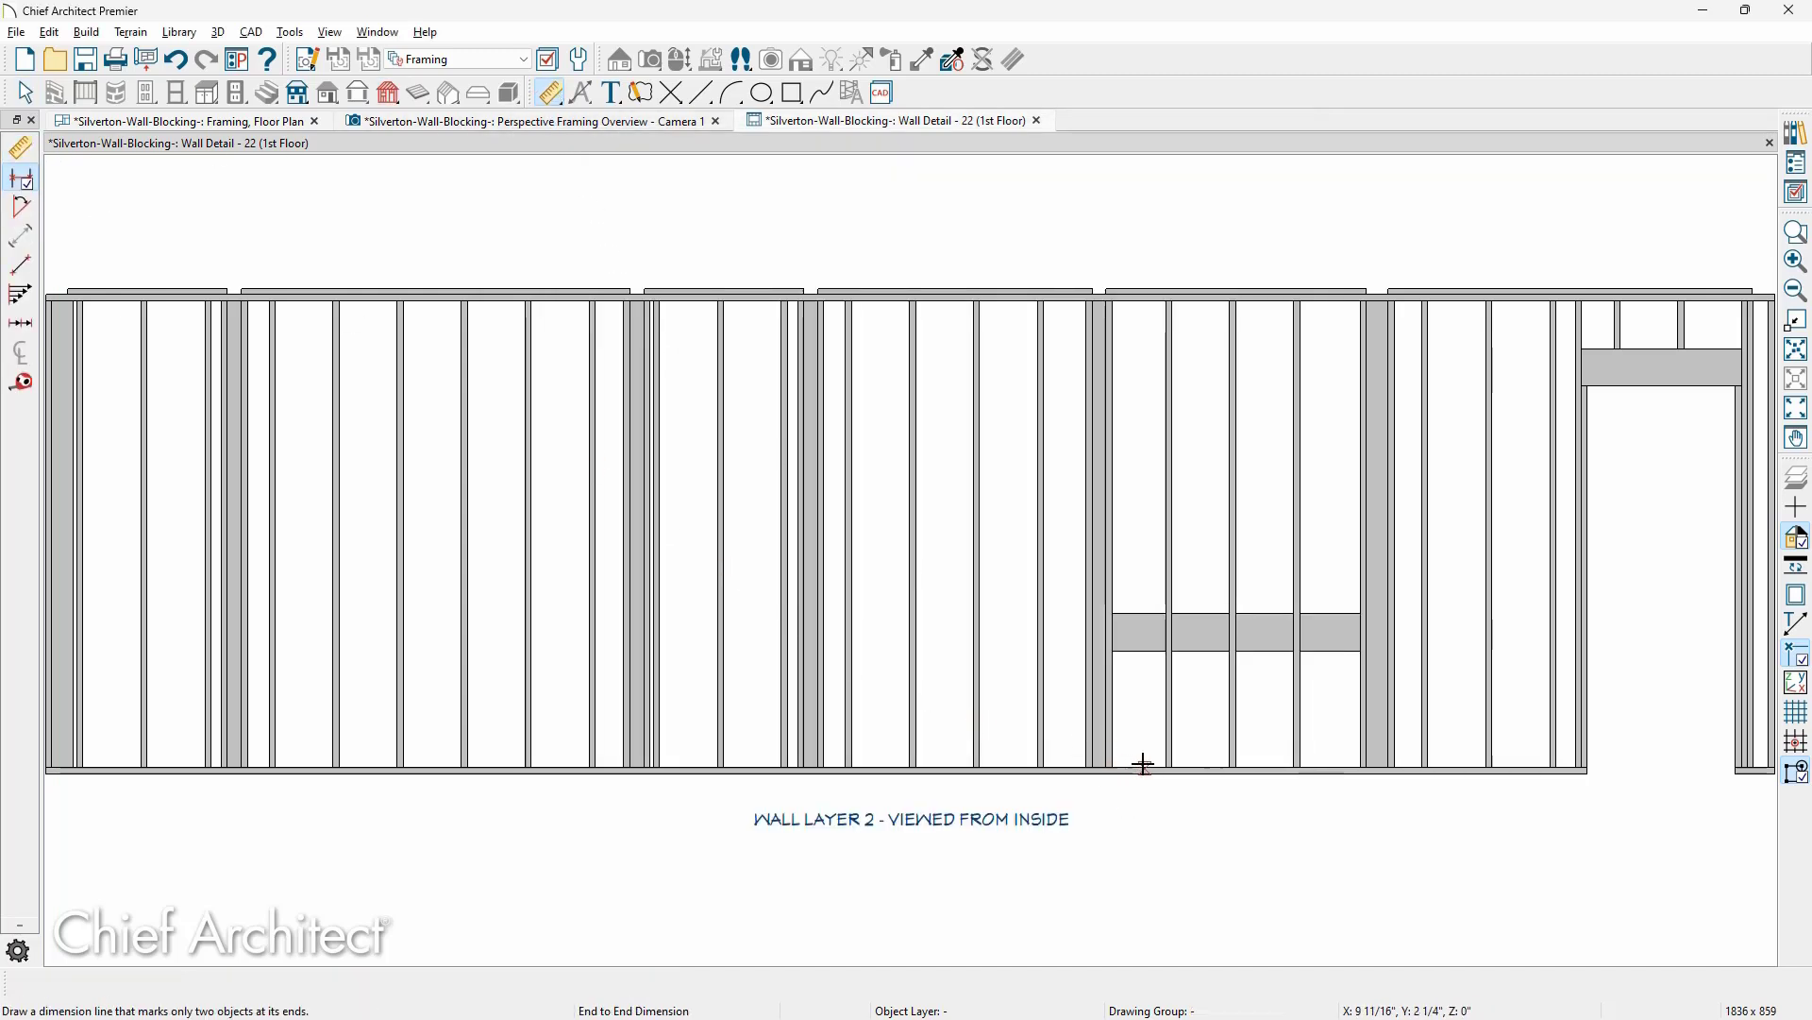
pyautogui.moveTo(1145, 765); pyautogui.dragTo(1144, 651)
pyautogui.press('space')
# Change the 29 1/8" height dimension to 30" to raise the blocking.
pyautogui.click(1192, 629)
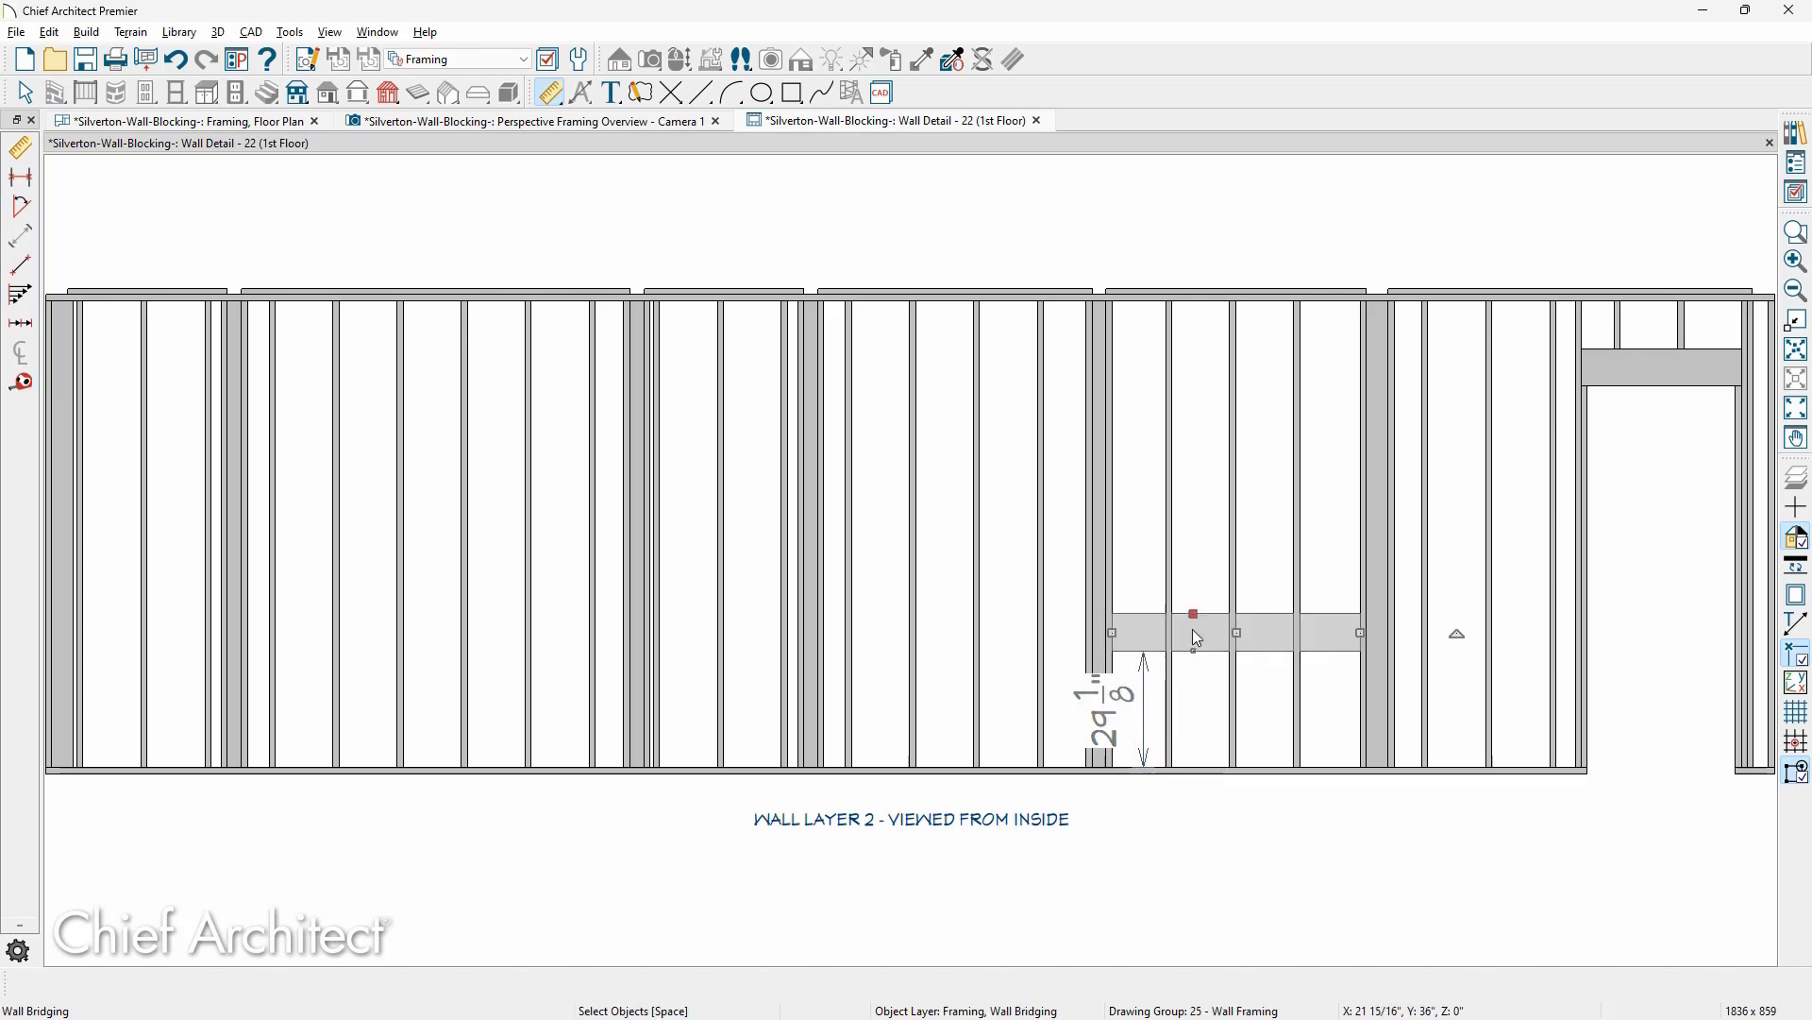
pyautogui.click(1128, 702)
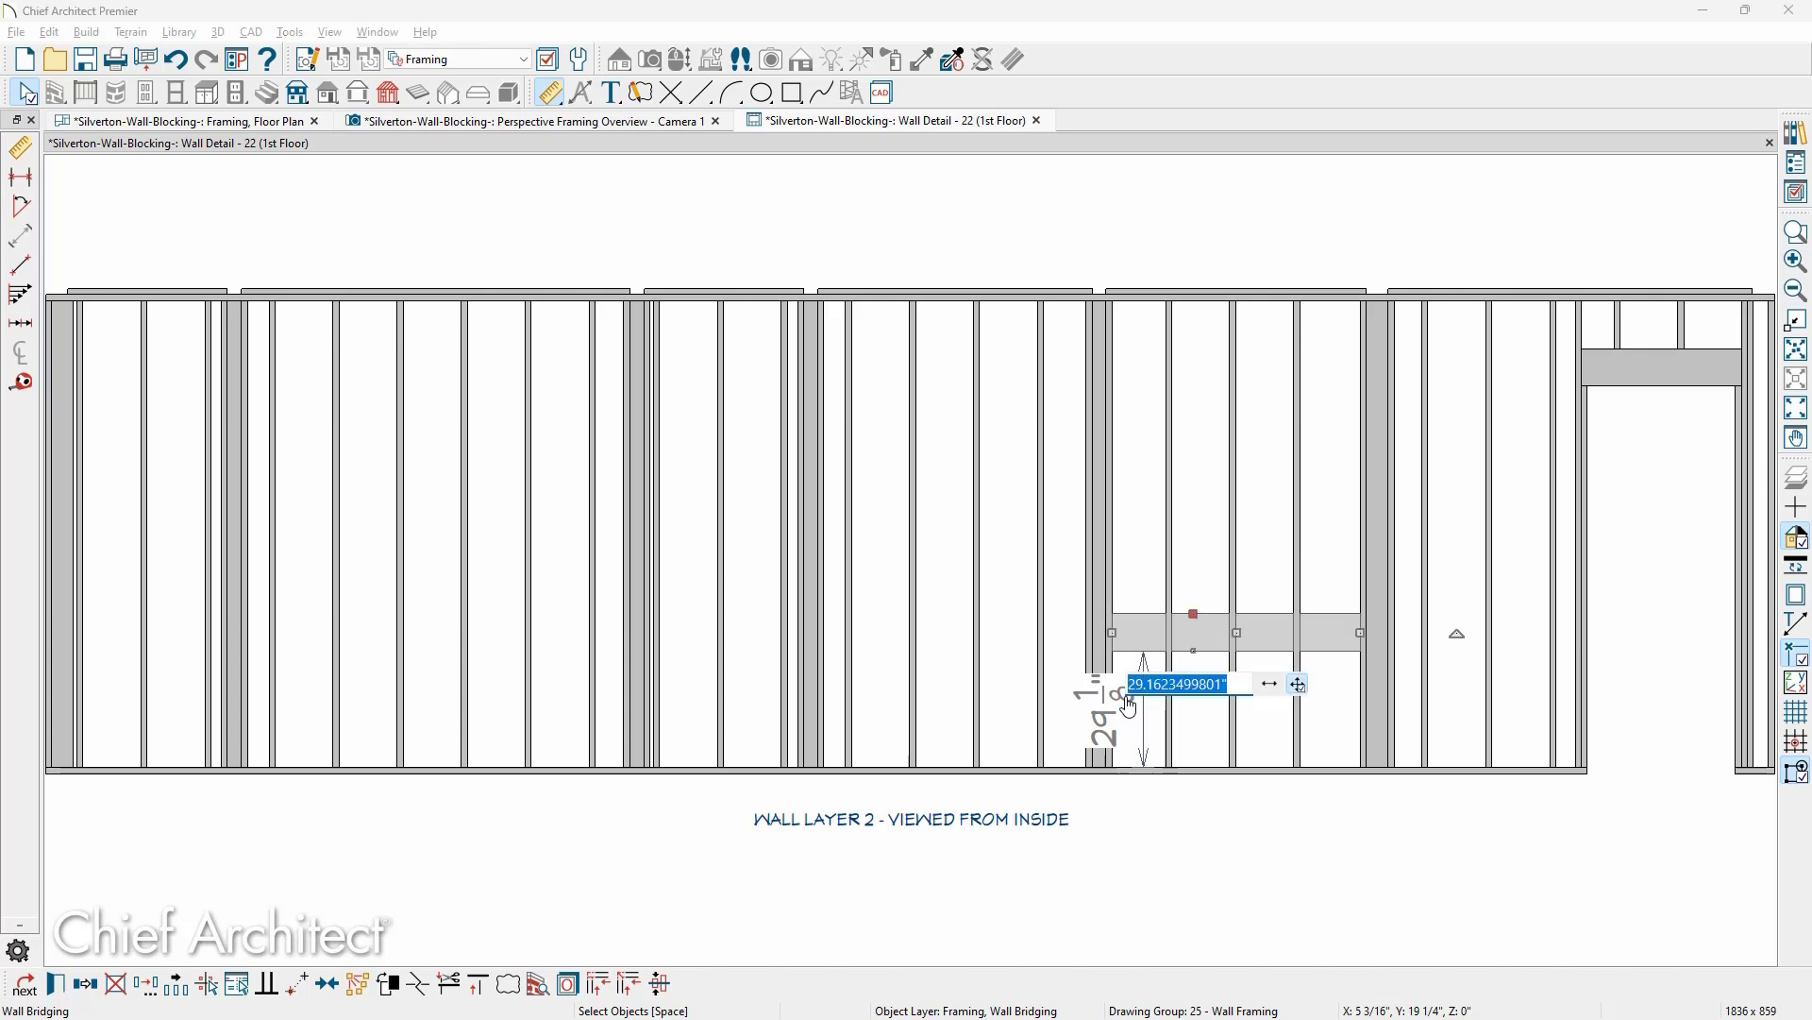
pyautogui.write('30')
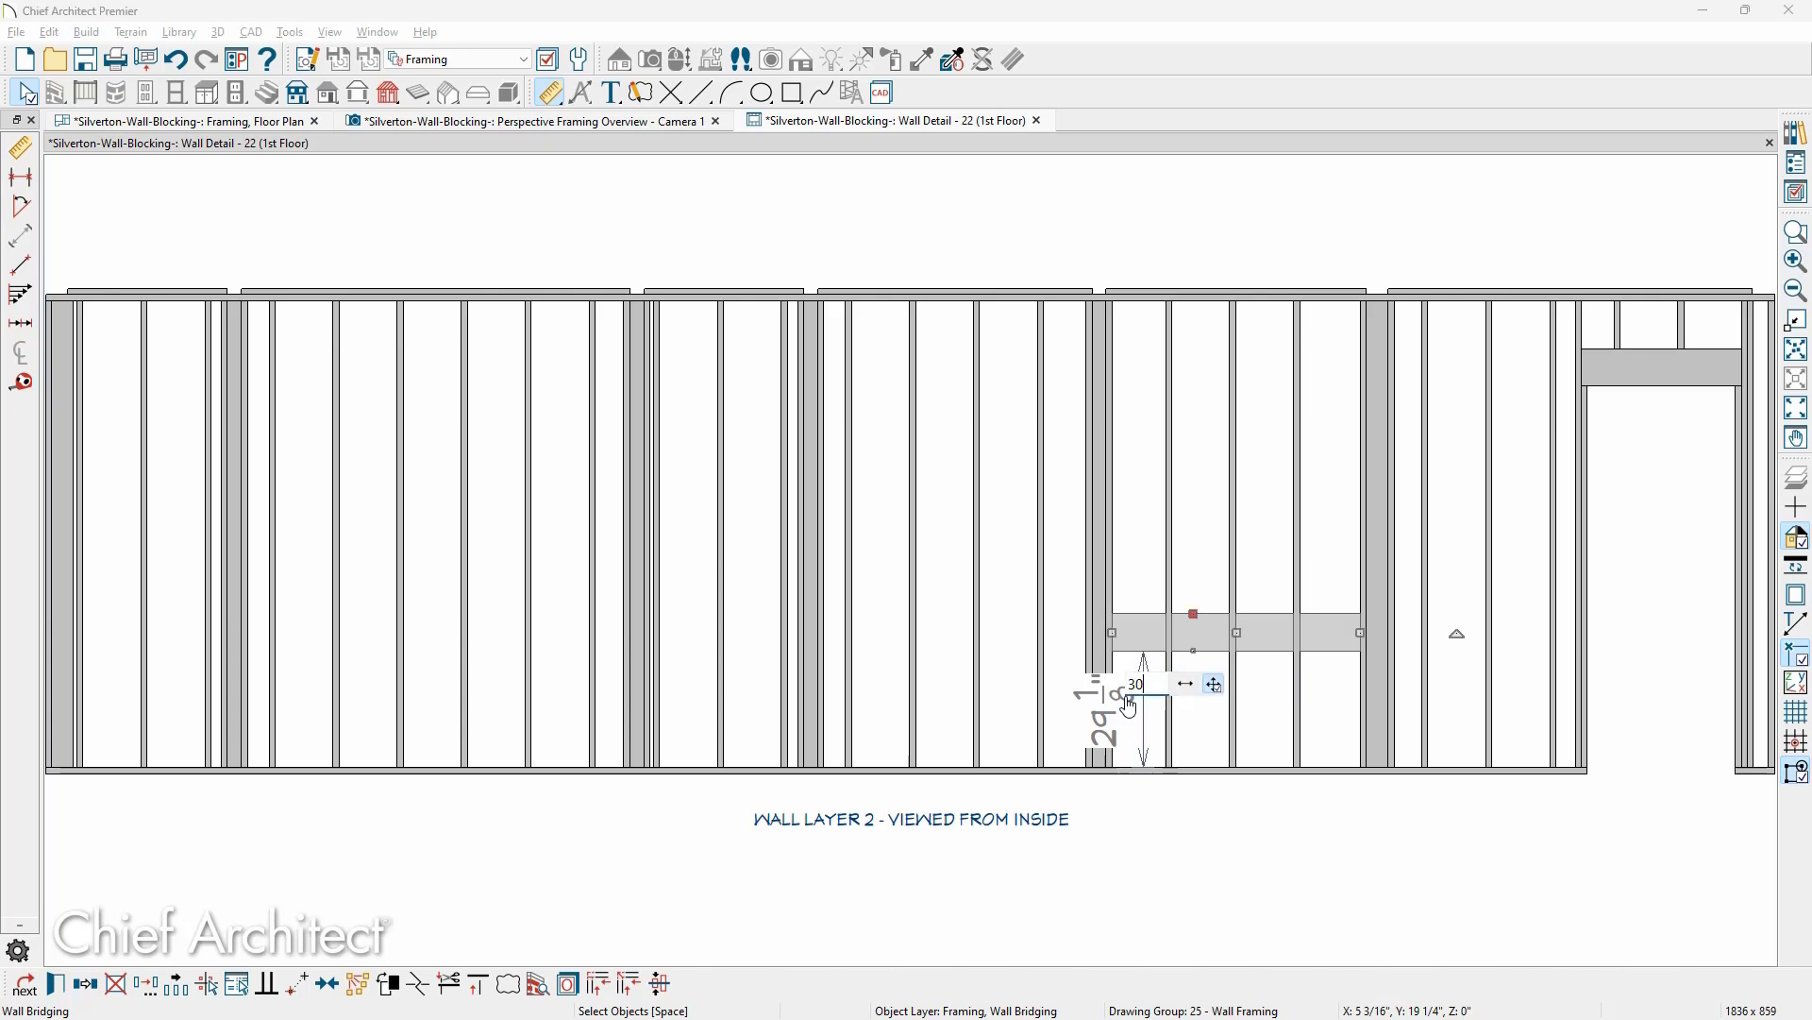
pyautogui.press('Return')
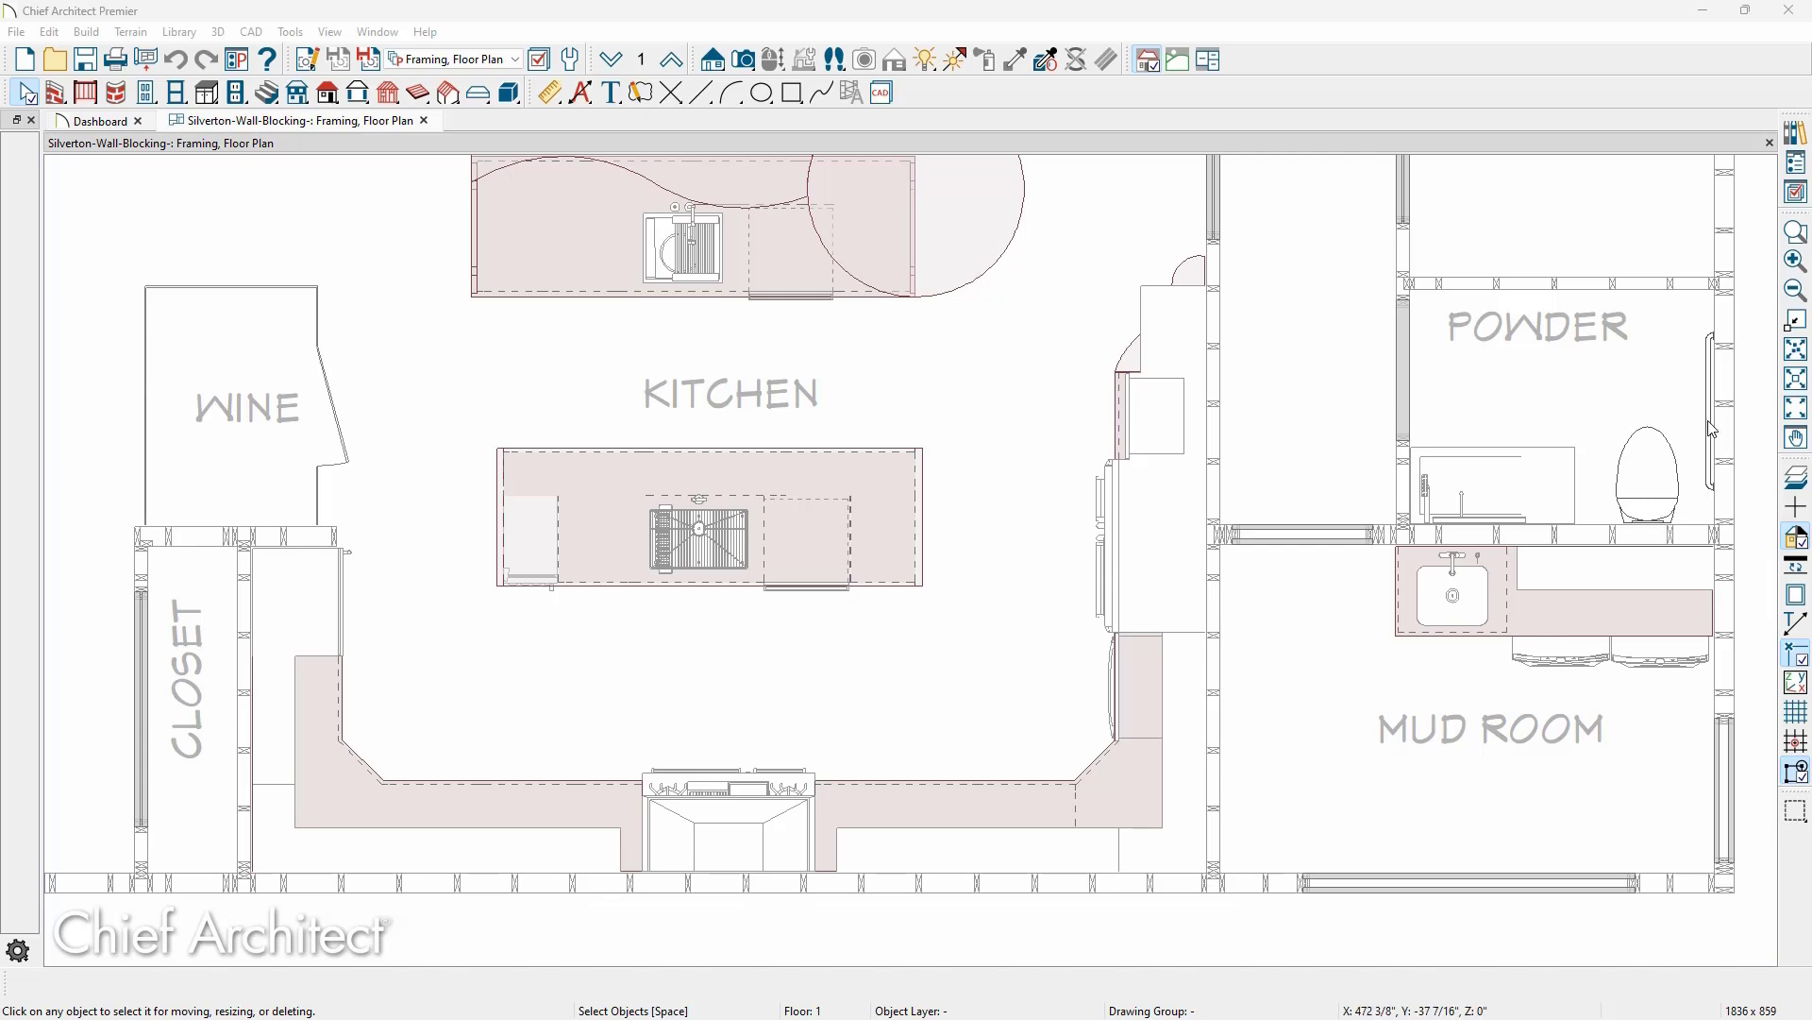
# Select the powder room, kitchen-side, bottom exterior and closet walls and enable Retain Wall Framing.
pyautogui.click(1725, 435)
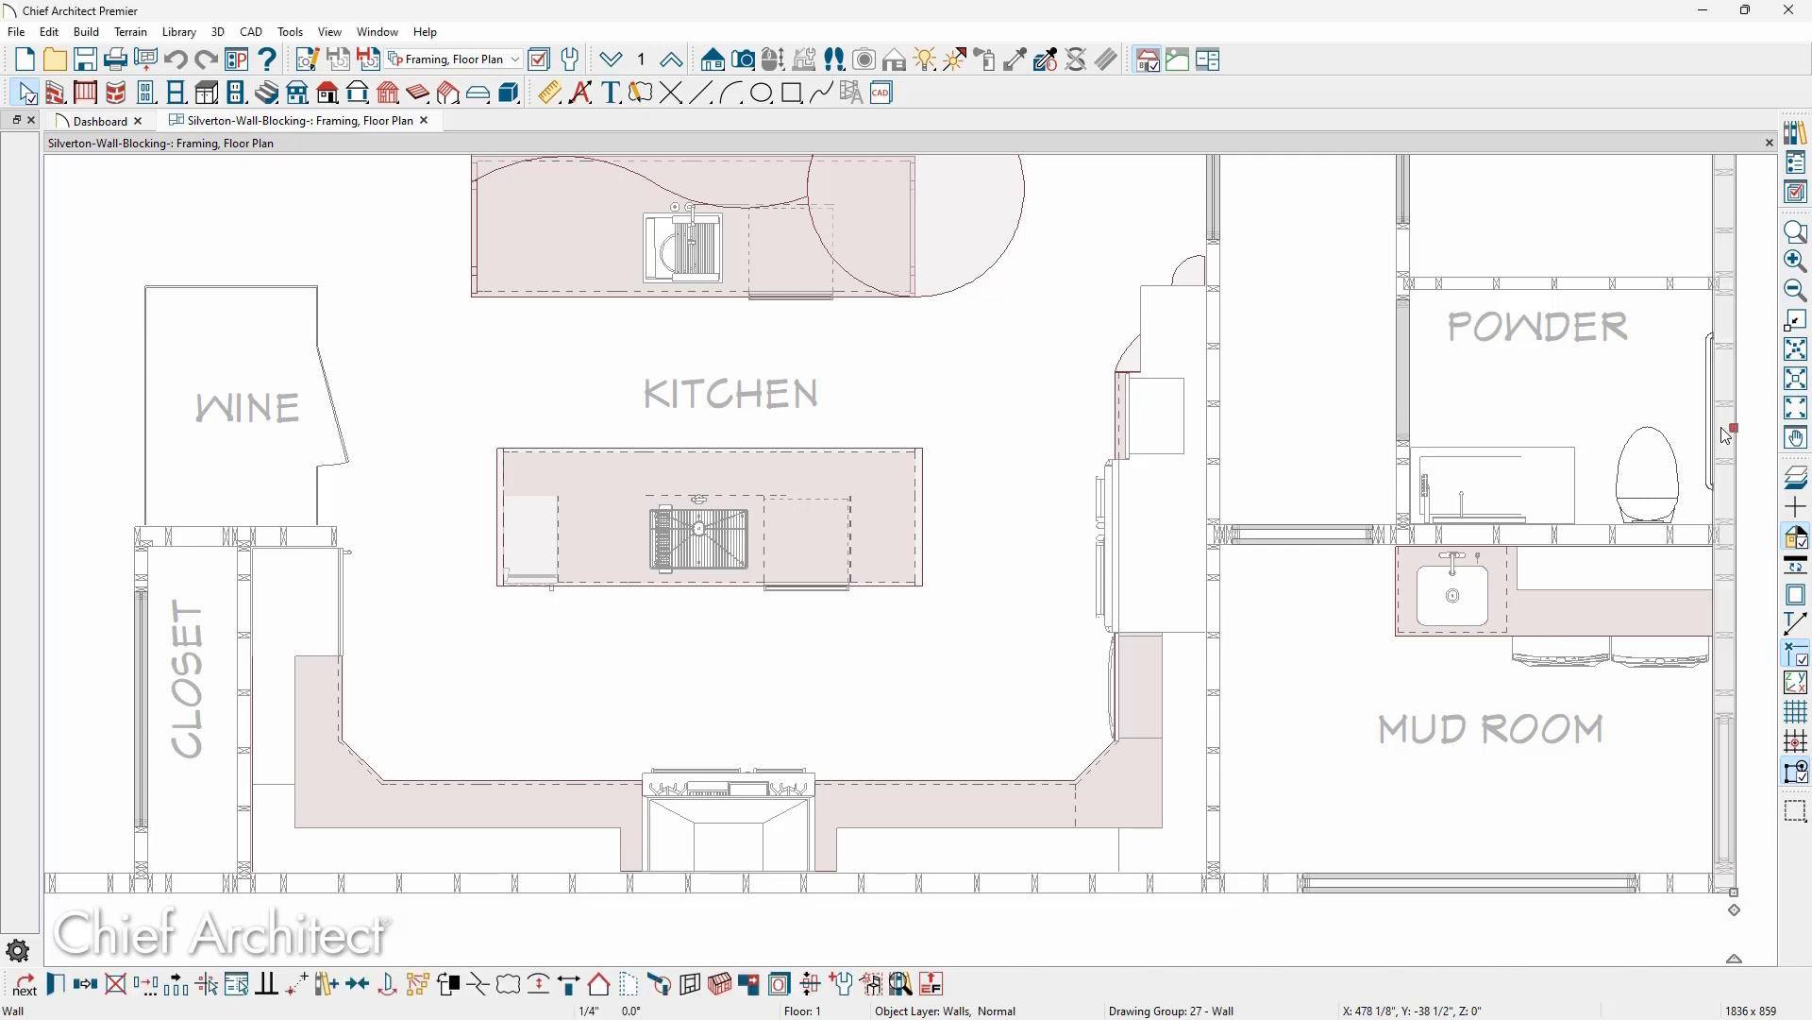
pyautogui.keyDown('shift'); pyautogui.click(1223, 676); pyautogui.keyUp('shift')
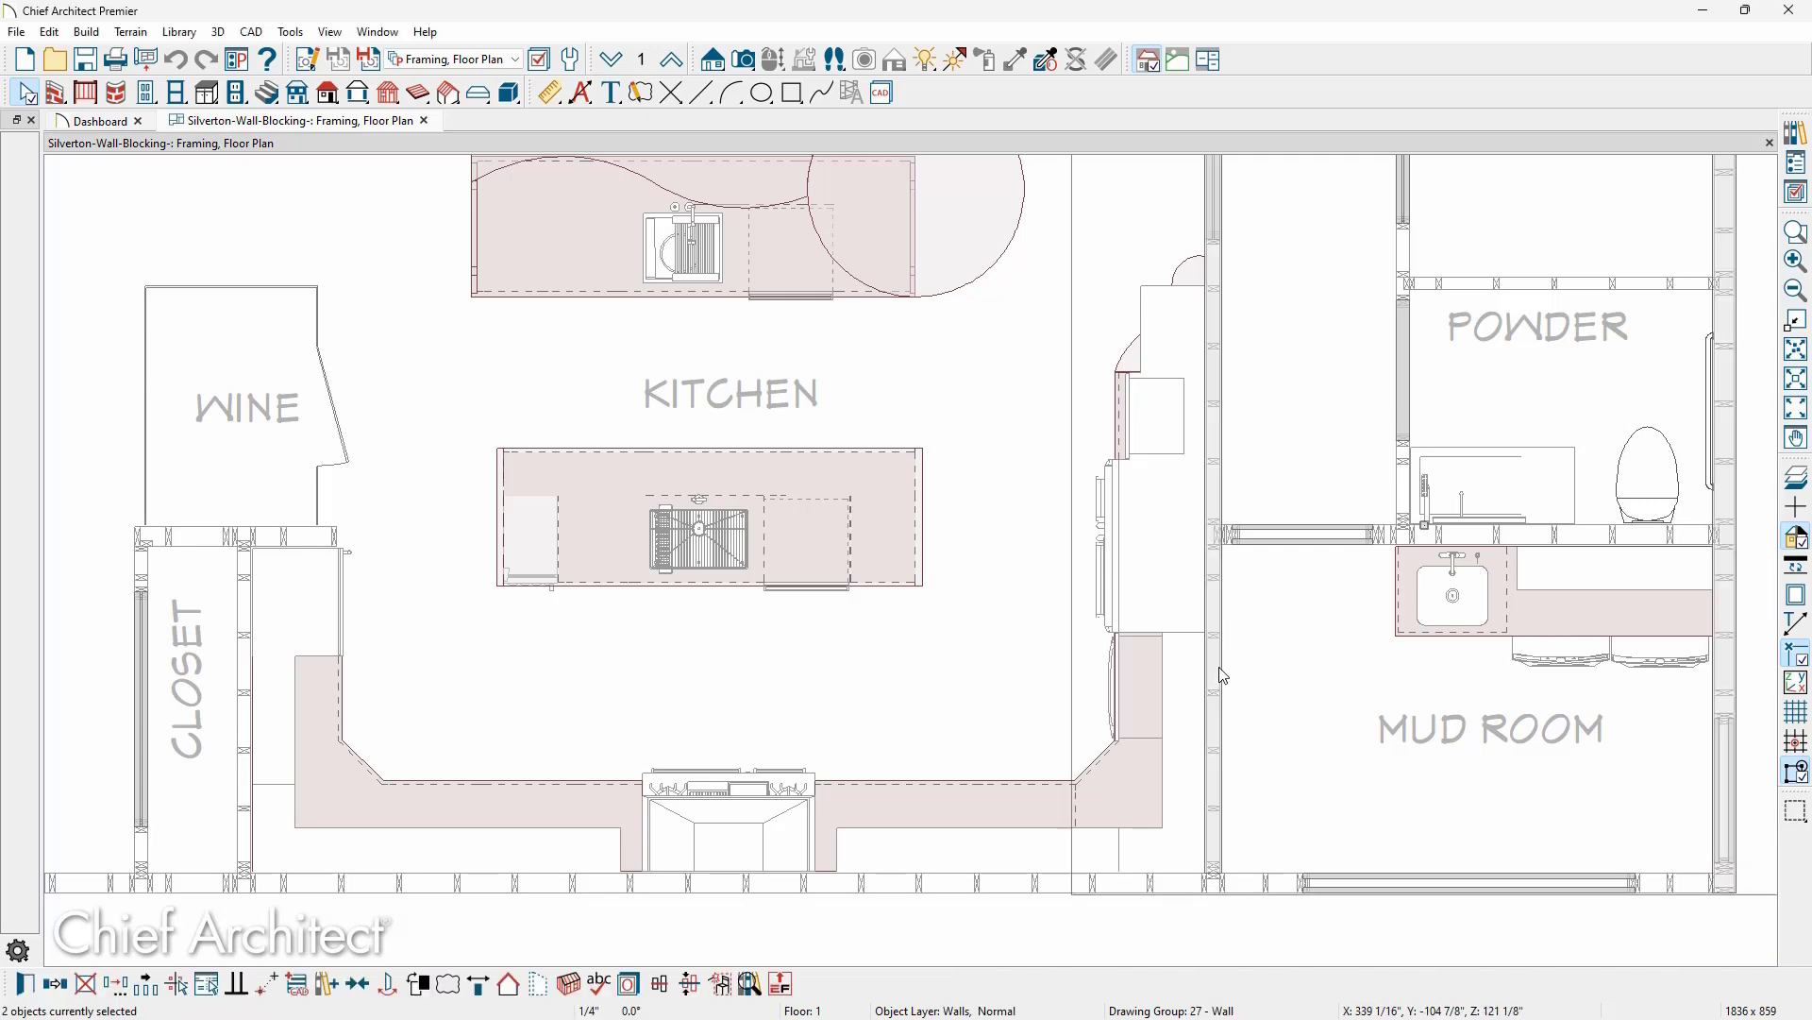
pyautogui.keyDown('shift'); pyautogui.click(998, 884); pyautogui.keyUp('shift')
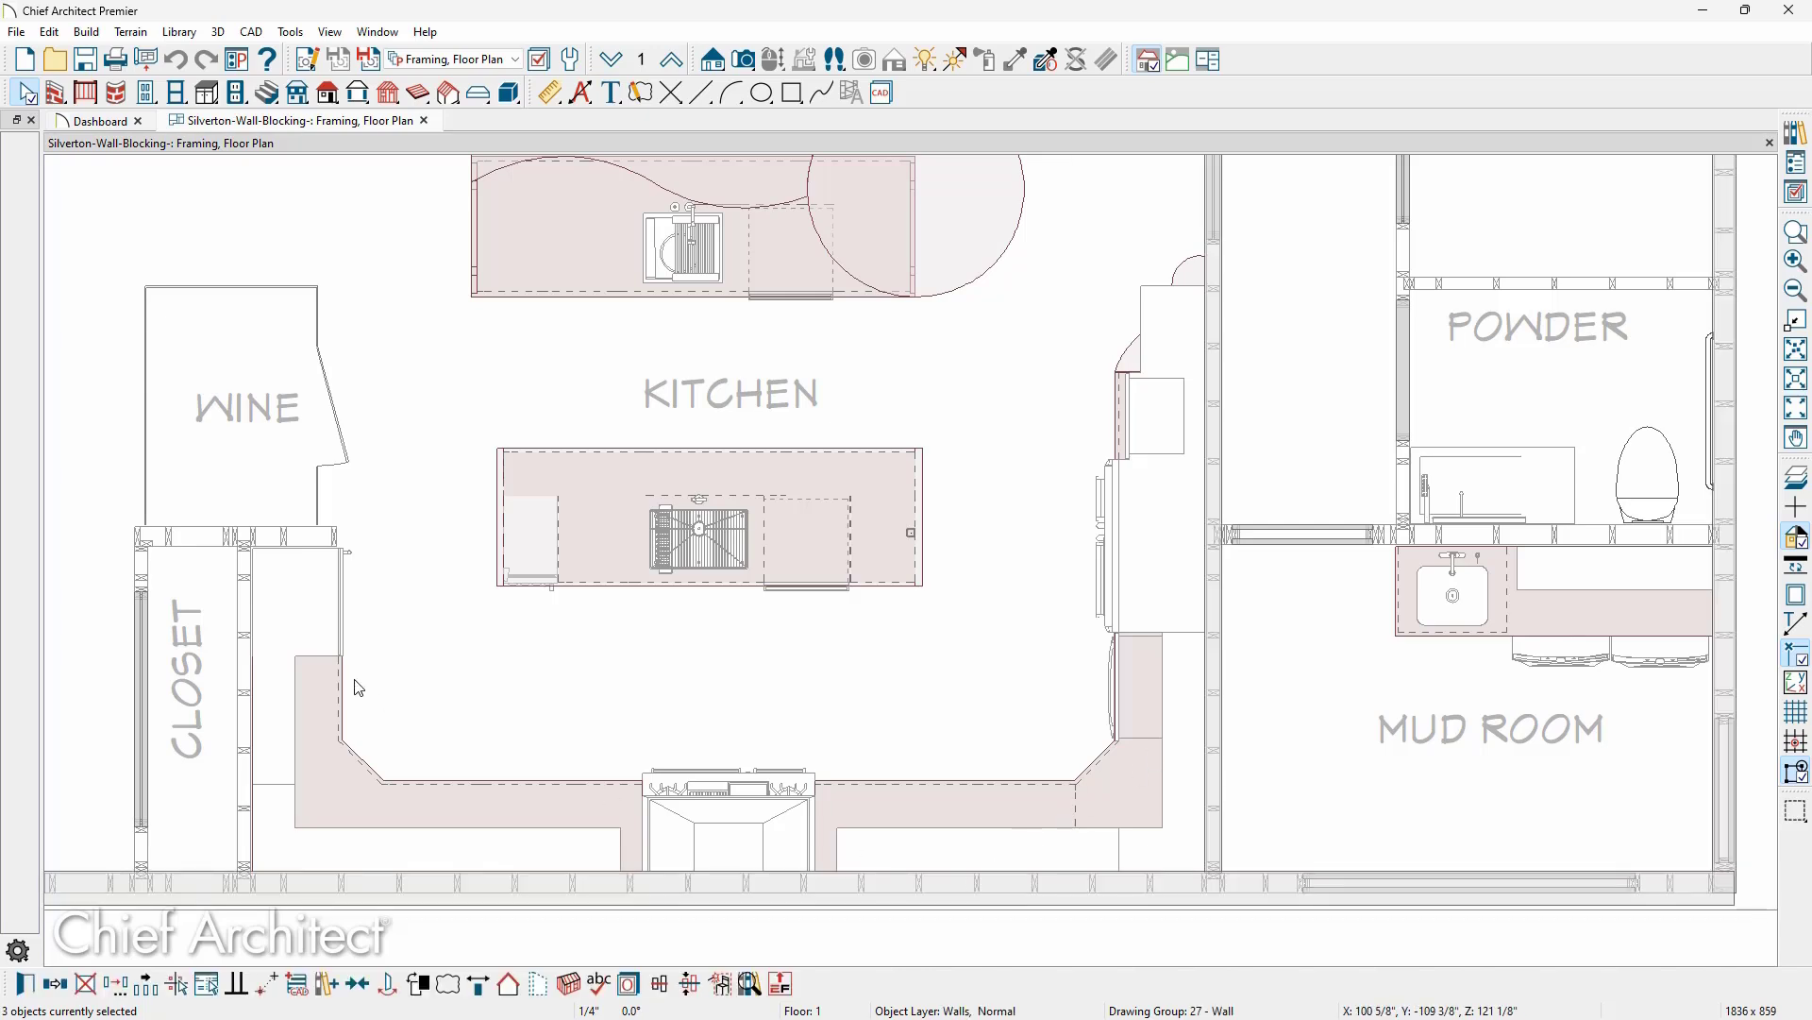
pyautogui.keyDown('shift'); pyautogui.click(253, 671); pyautogui.keyUp('shift')
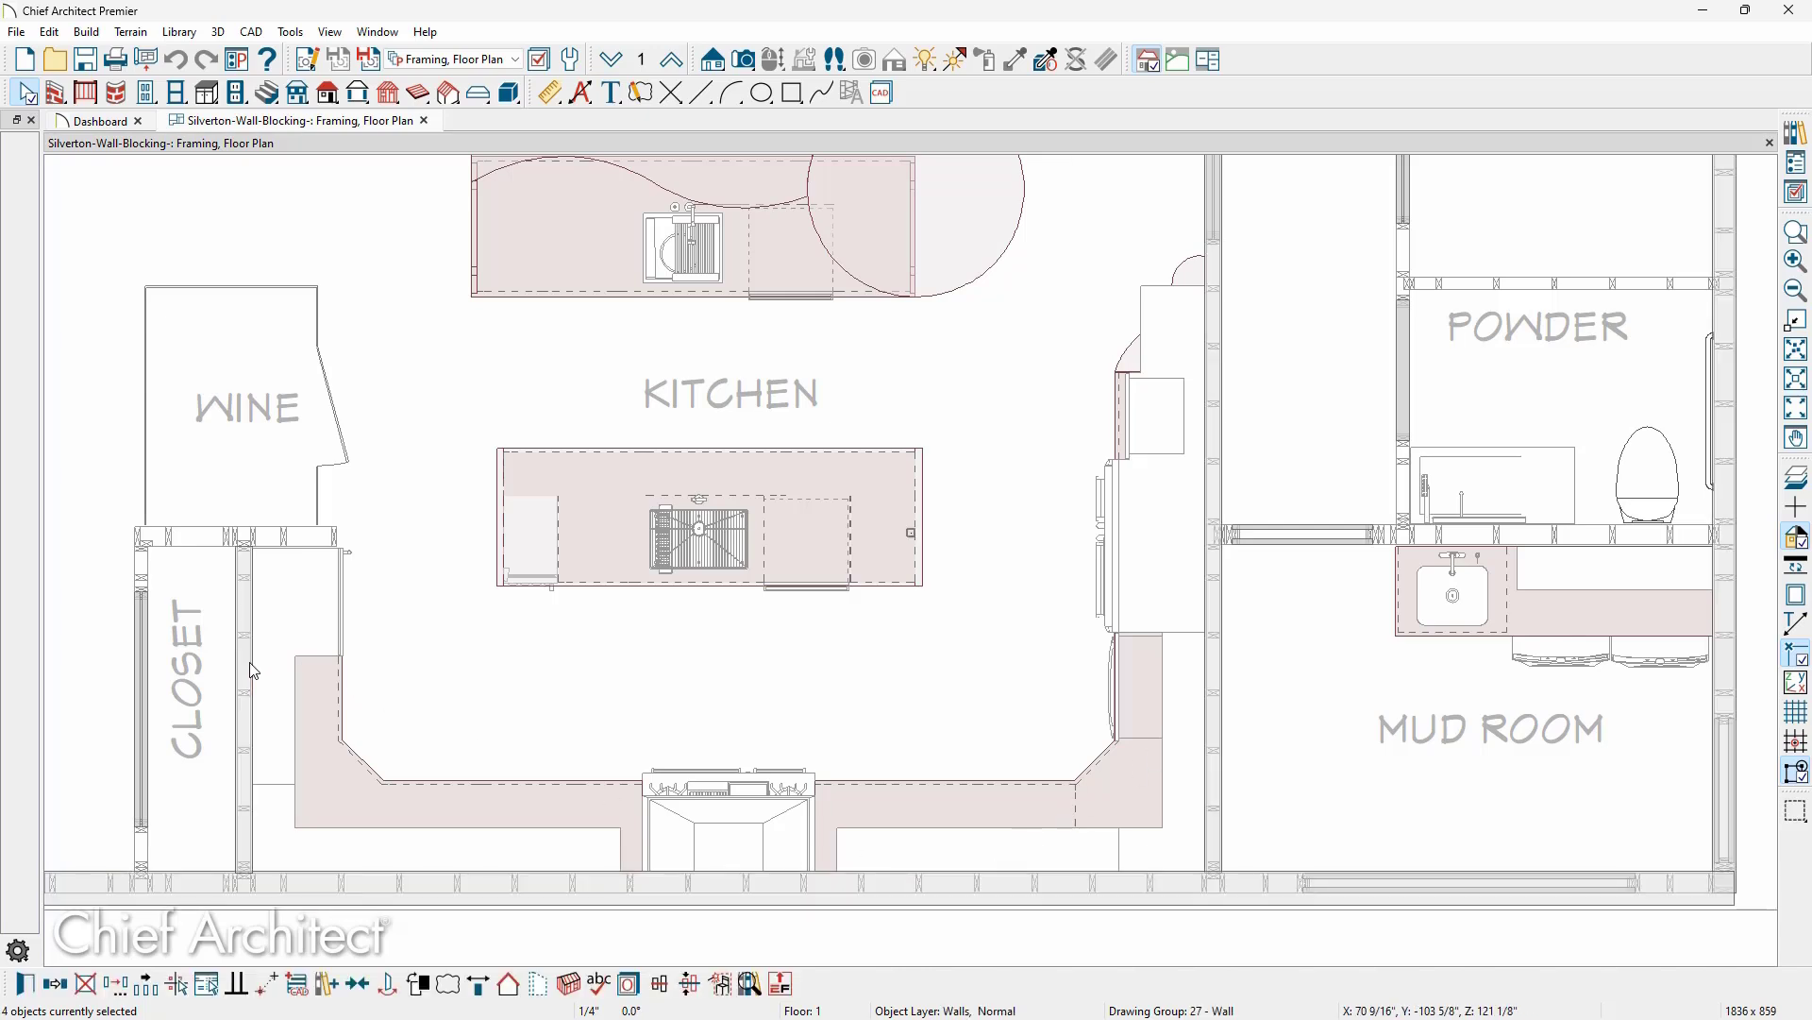
pyautogui.click(33, 987)
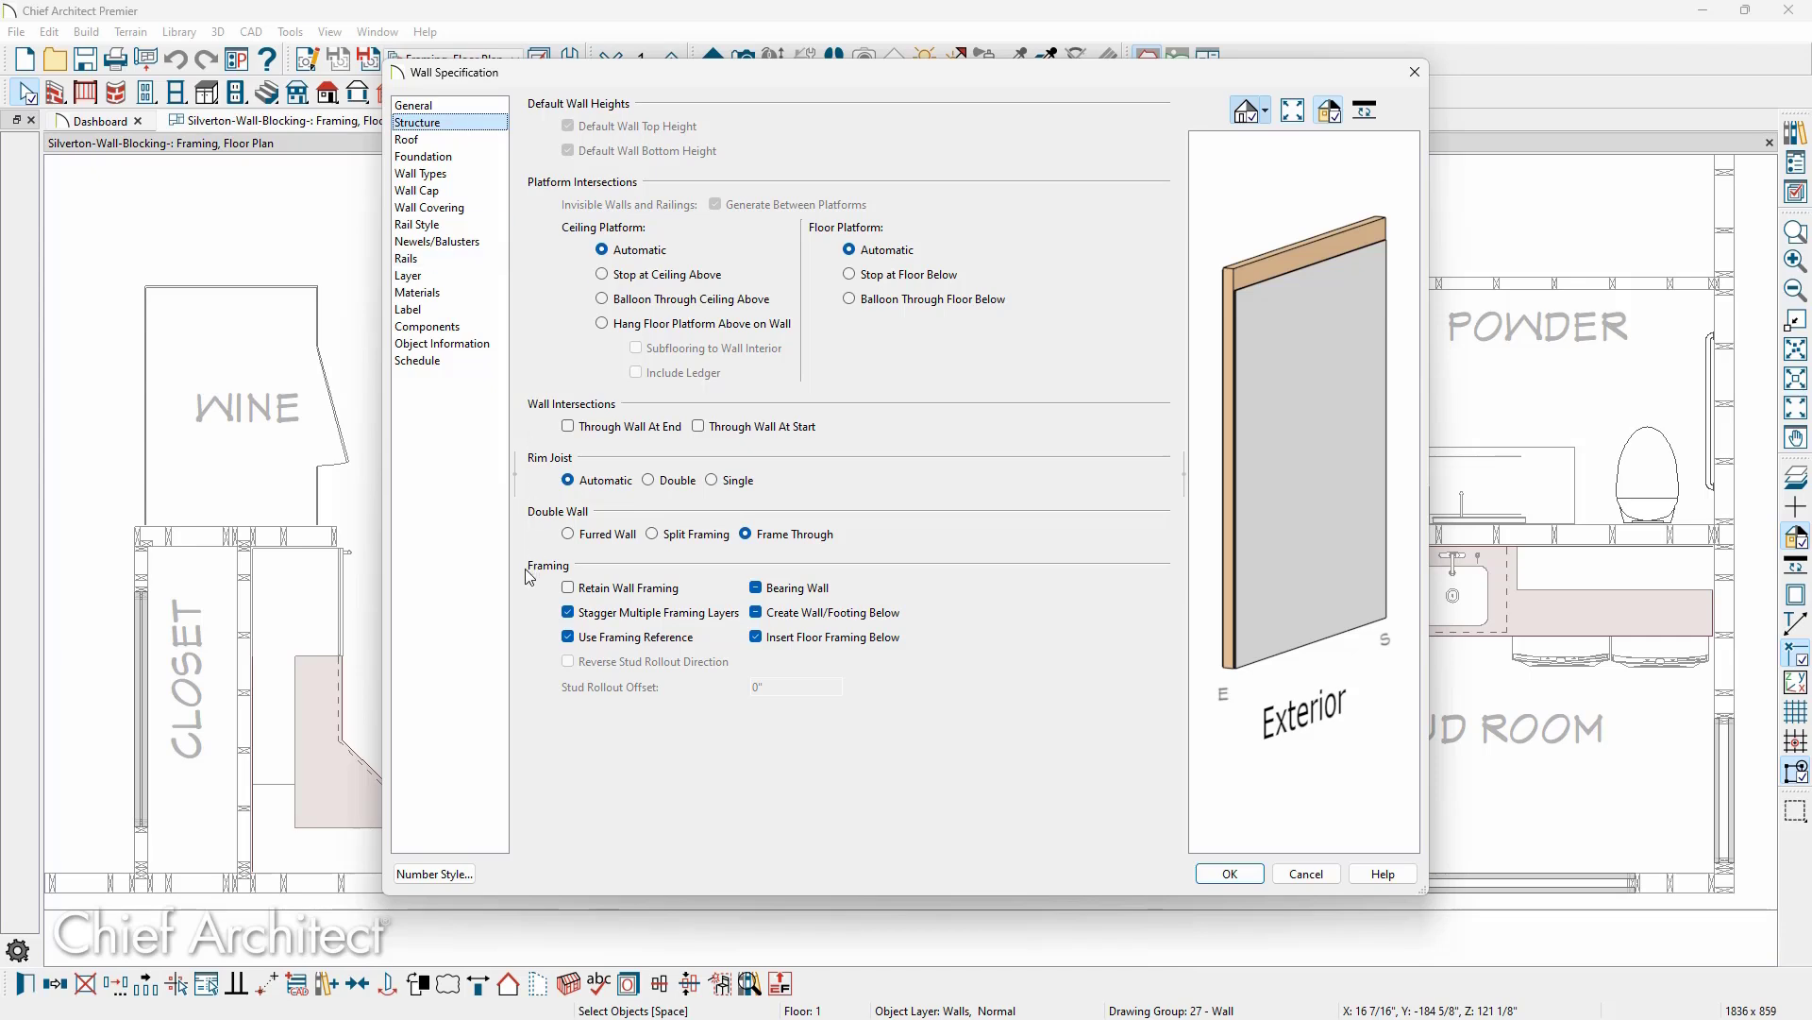
pyautogui.click(574, 593)
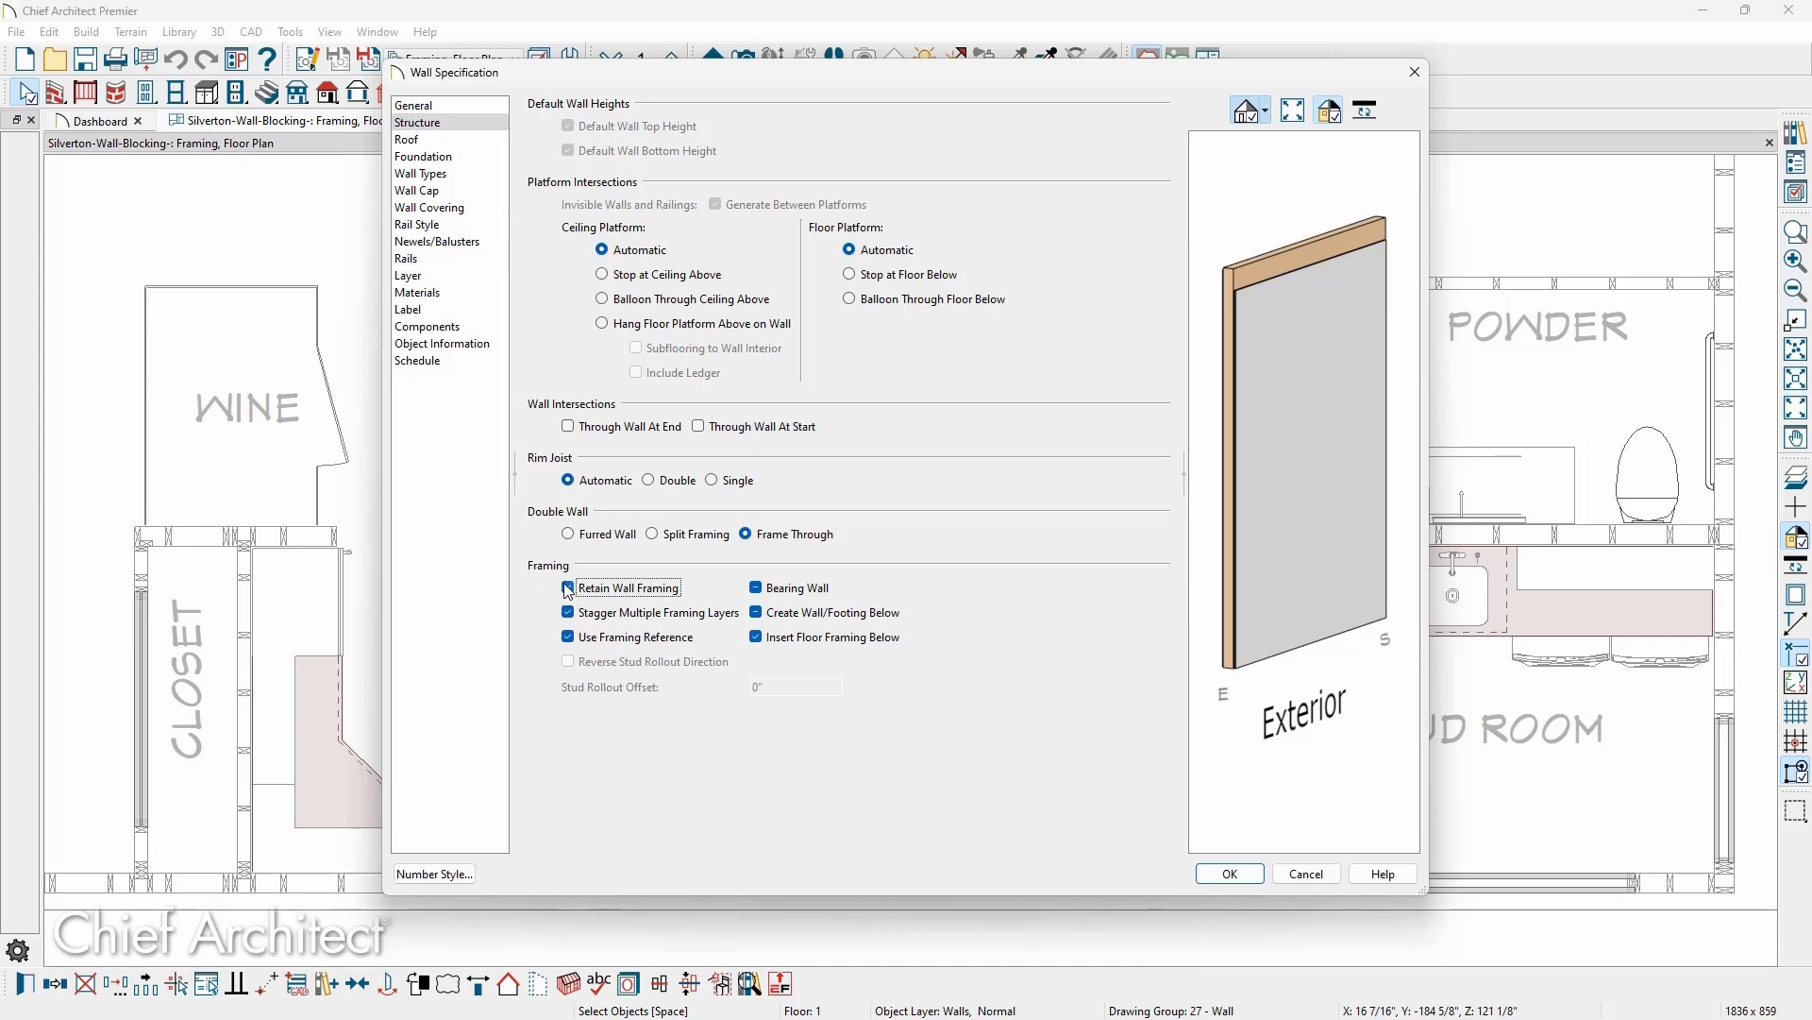